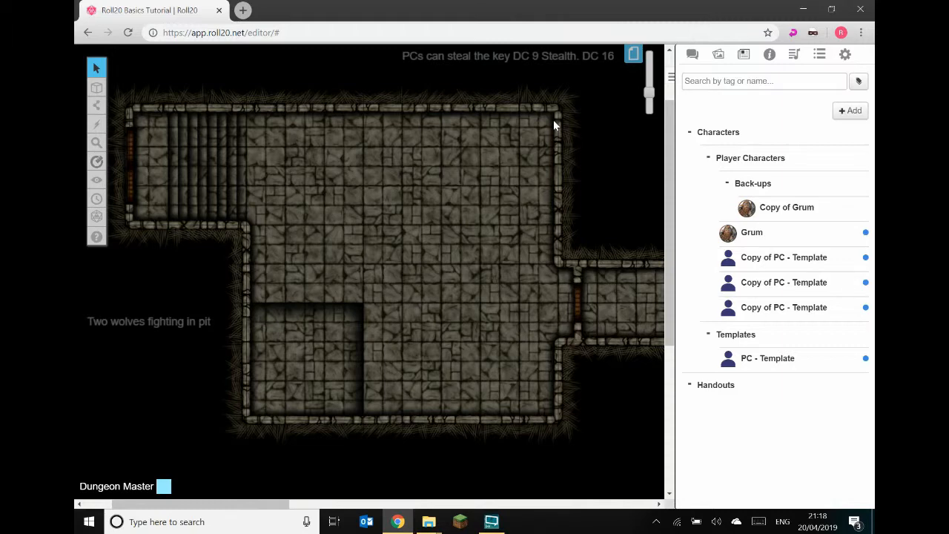
# Search the D&D 5th Edition compendium for wolf.
pyautogui.click(771, 57)
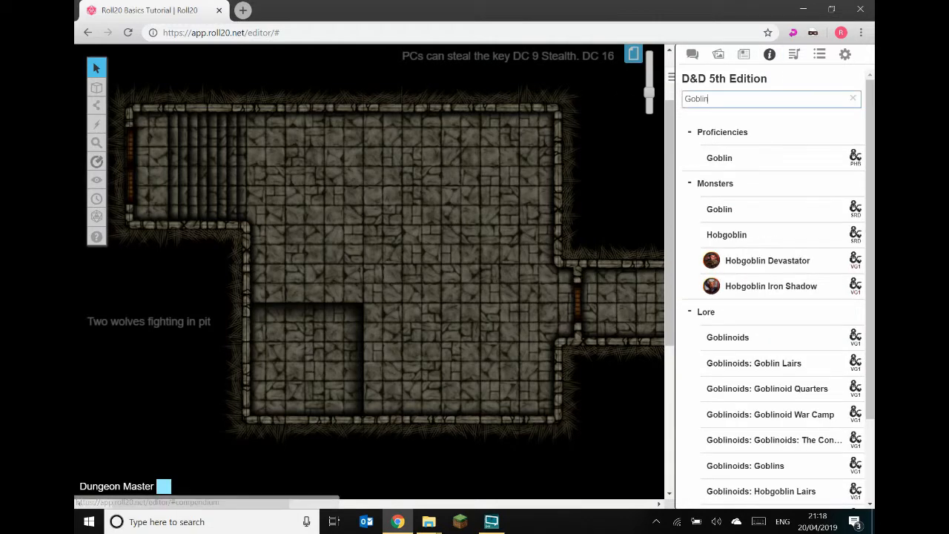
pyautogui.press('BackSpace')
pyautogui.press('BackSpace')
pyautogui.press('BackSpace')
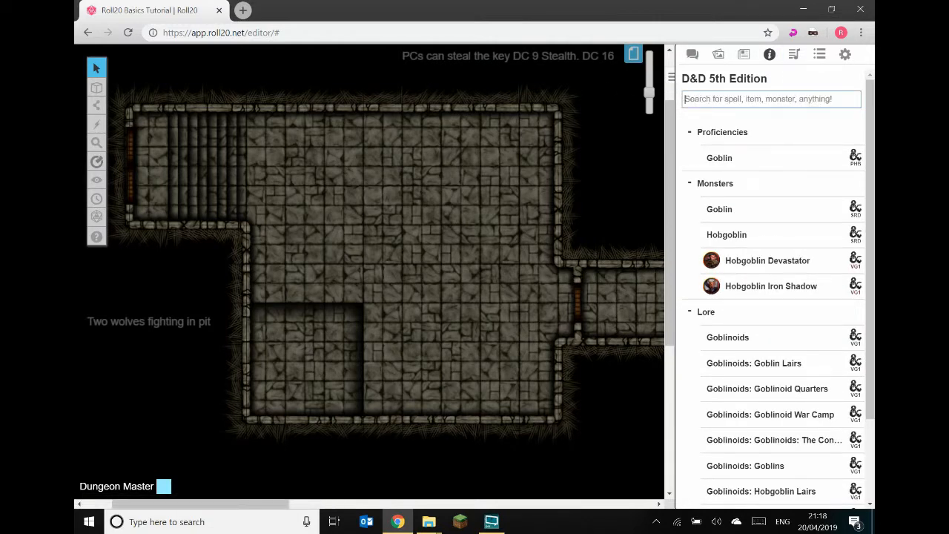
pyautogui.write('wolf')
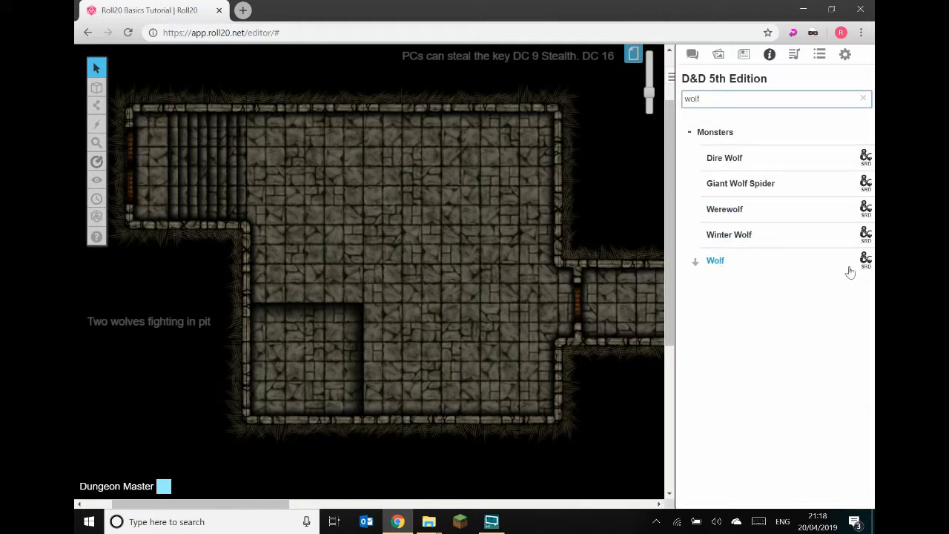
# Review the attributes in the compendium entry for the plain Wolf monster, and close the entry.
pyautogui.click(716, 262)
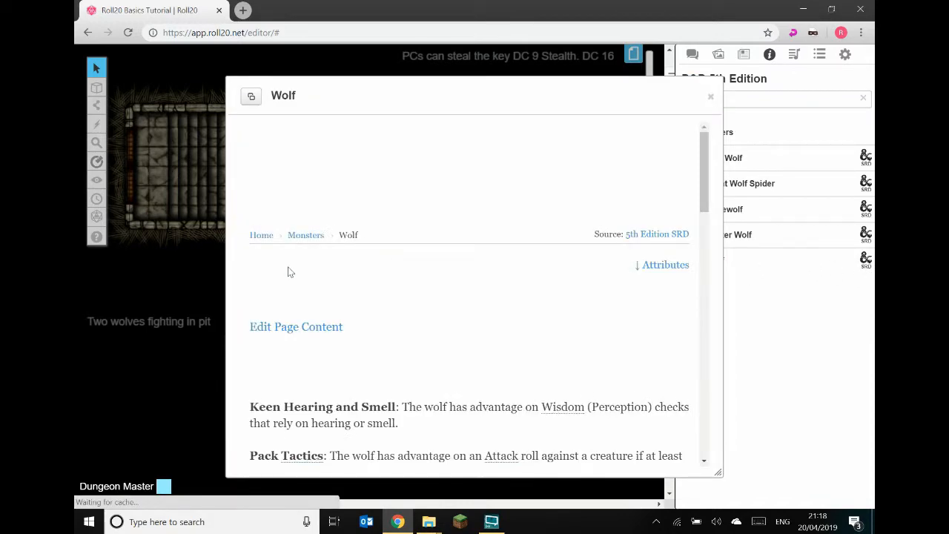
pyautogui.scroll(-5, 314, 238)
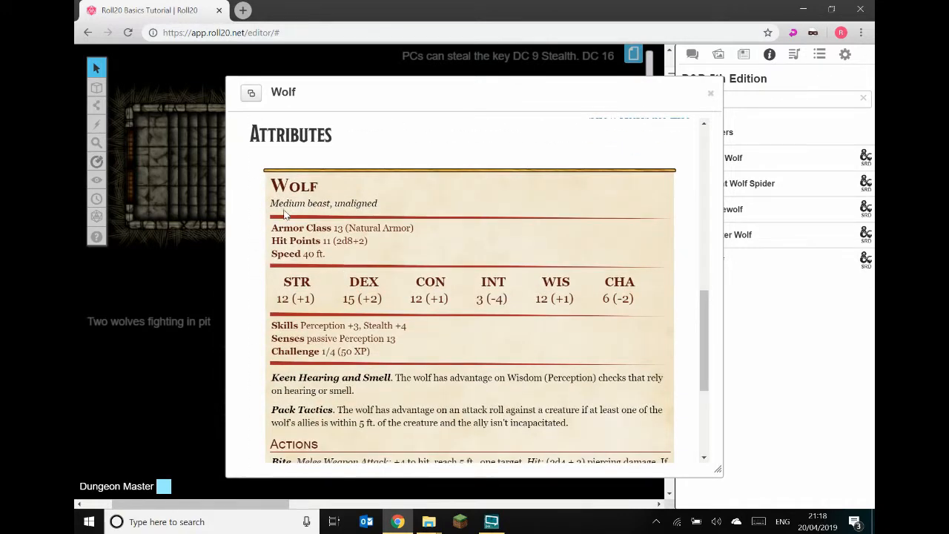
pyautogui.click(710, 93)
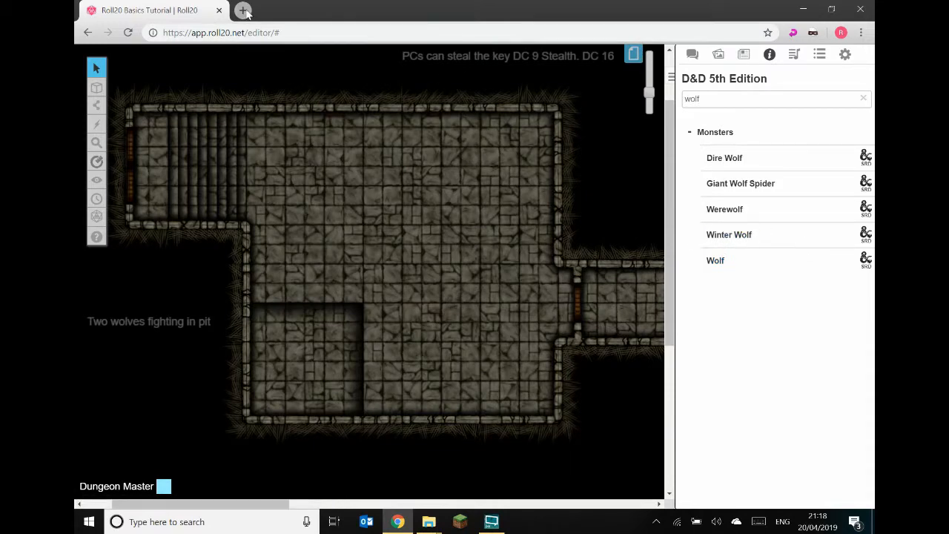
# Open RollAdvantage's Token Stamp in a new browser tab and choose the textured double-ring circular border for the token.
pyautogui.hotkey('ctrl', 't')
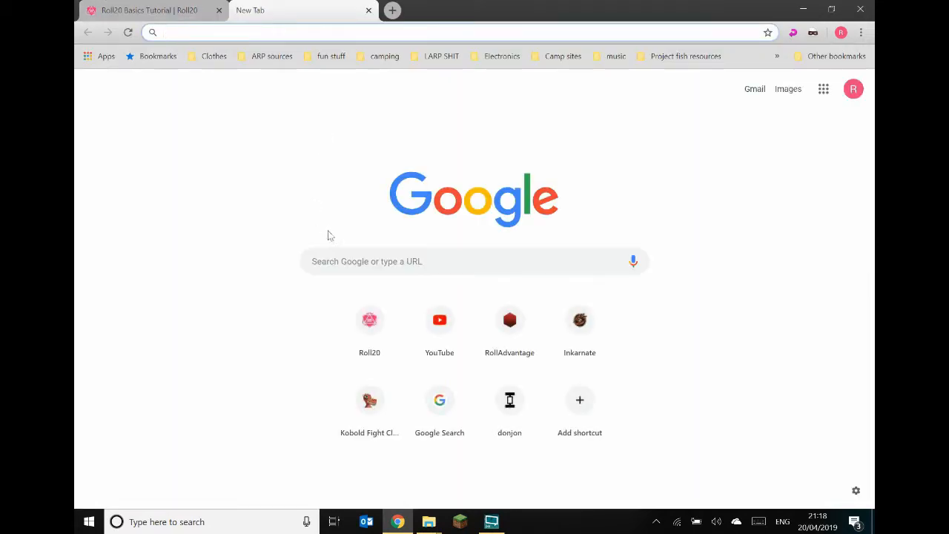
pyautogui.click(505, 325)
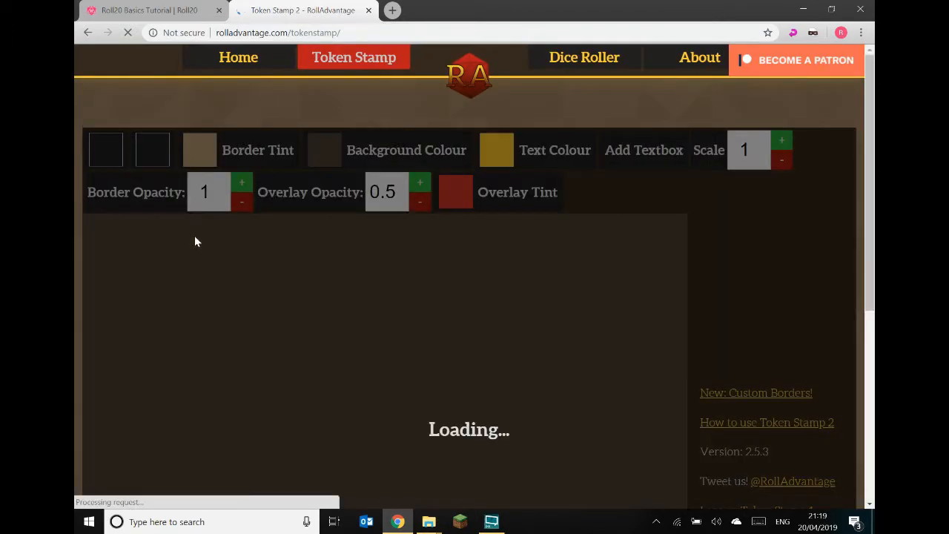
pyautogui.click(108, 156)
pyautogui.scroll(-1, 141, 272)
pyautogui.scroll(-5, 143, 275)
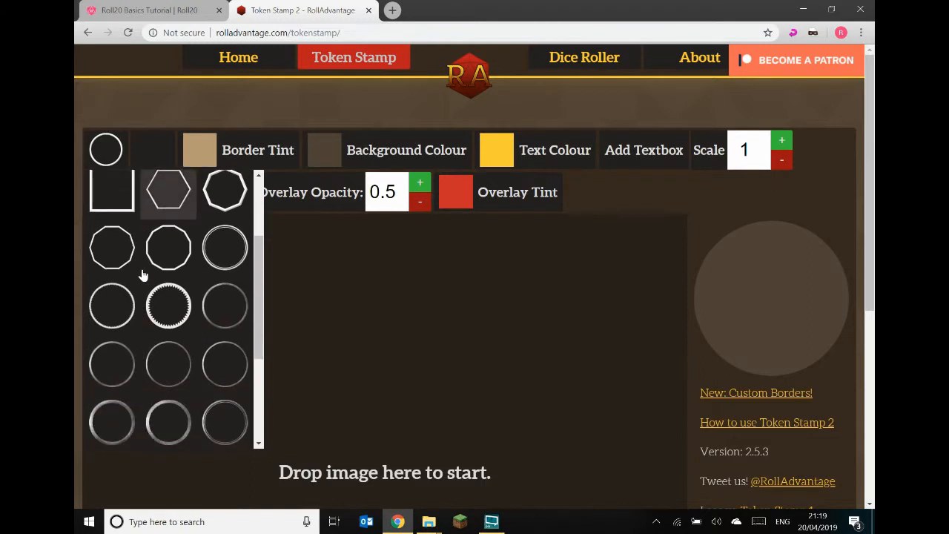
pyautogui.scroll(-1, 143, 275)
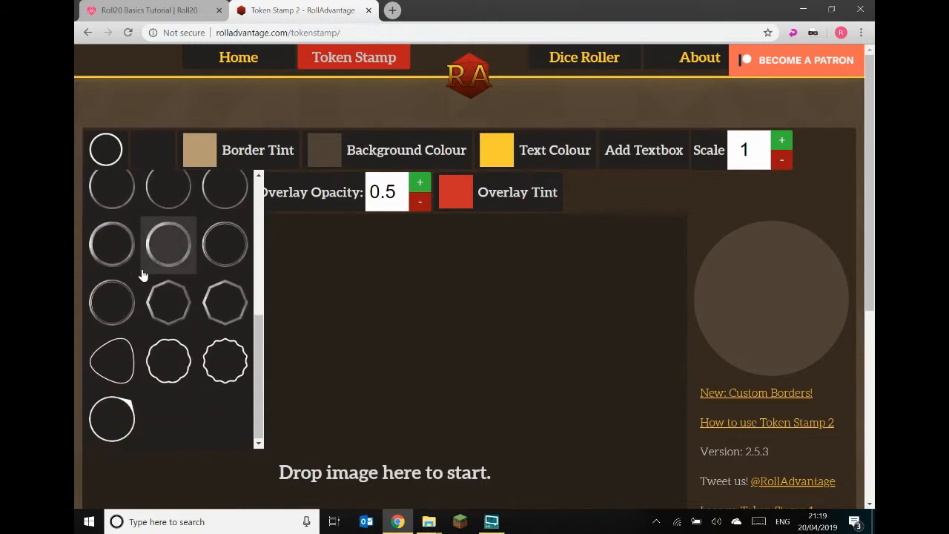
pyautogui.scroll(1, 143, 275)
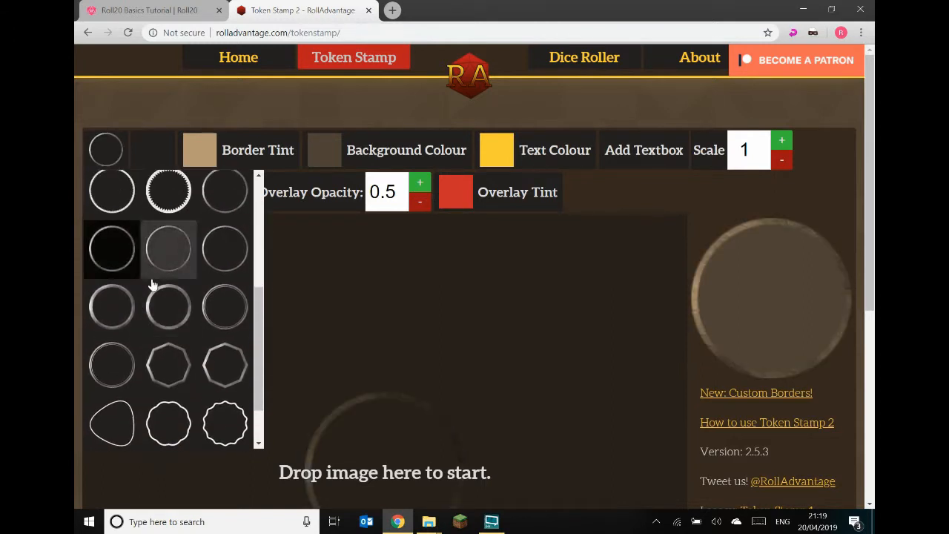
pyautogui.scroll(2, 153, 303)
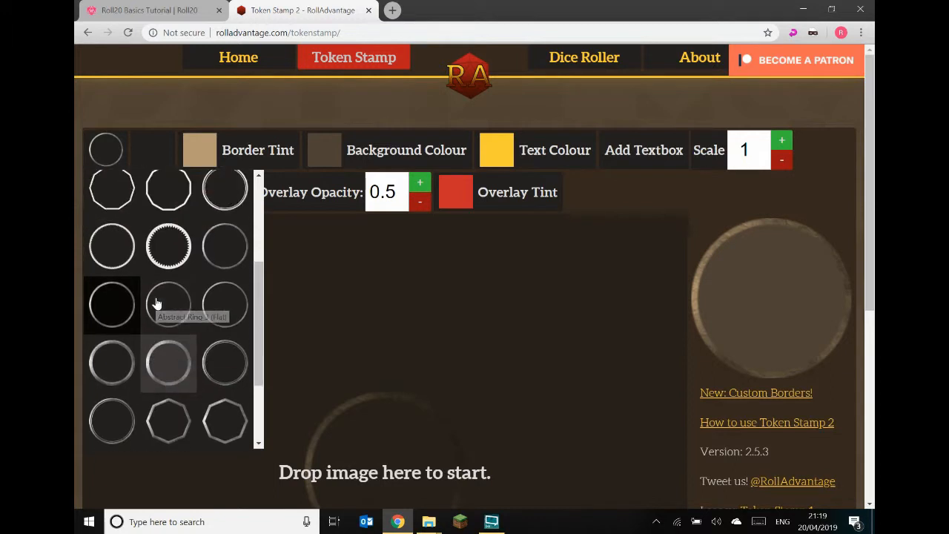
pyautogui.scroll(-2, 155, 303)
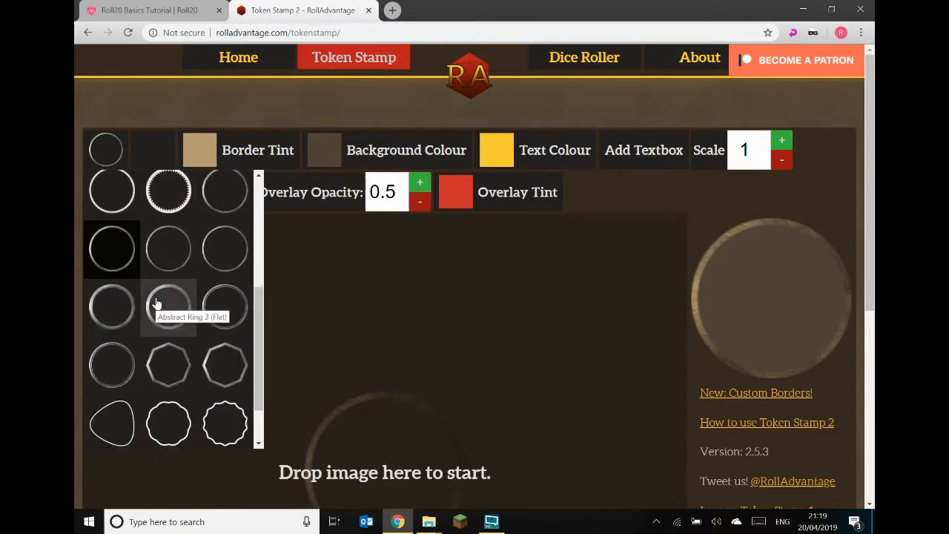
pyautogui.click(120, 364)
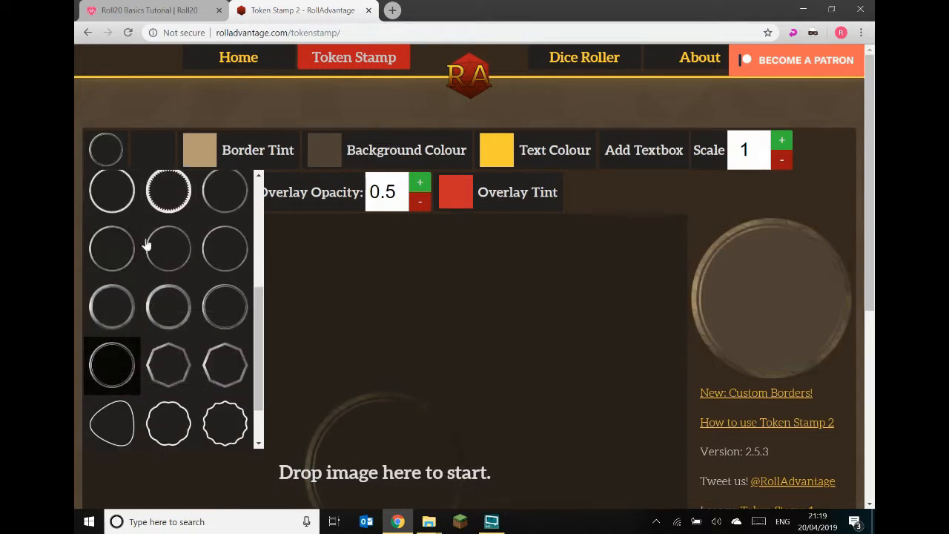
# Set the token's border tint to white and close the list of borders.
pyautogui.click(208, 157)
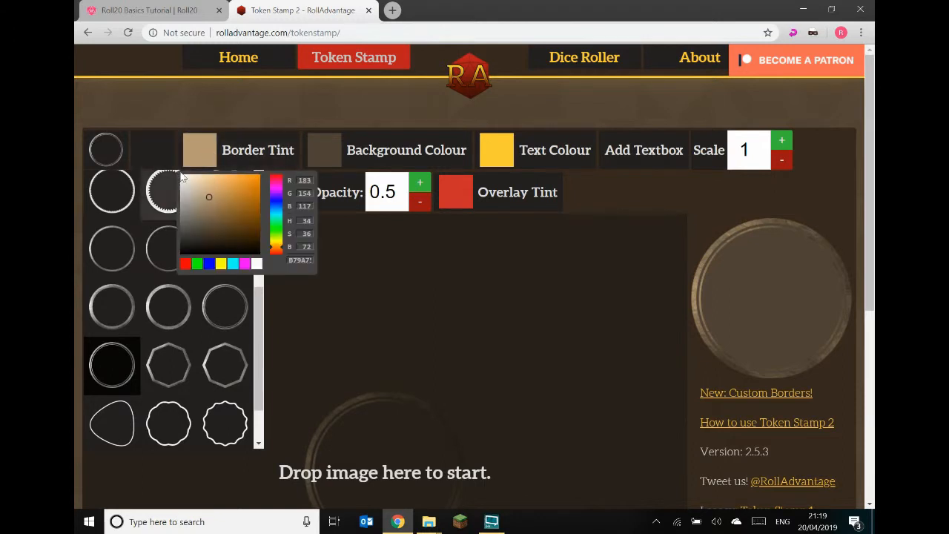
pyautogui.moveTo(203, 193); pyautogui.dragTo(181, 176)
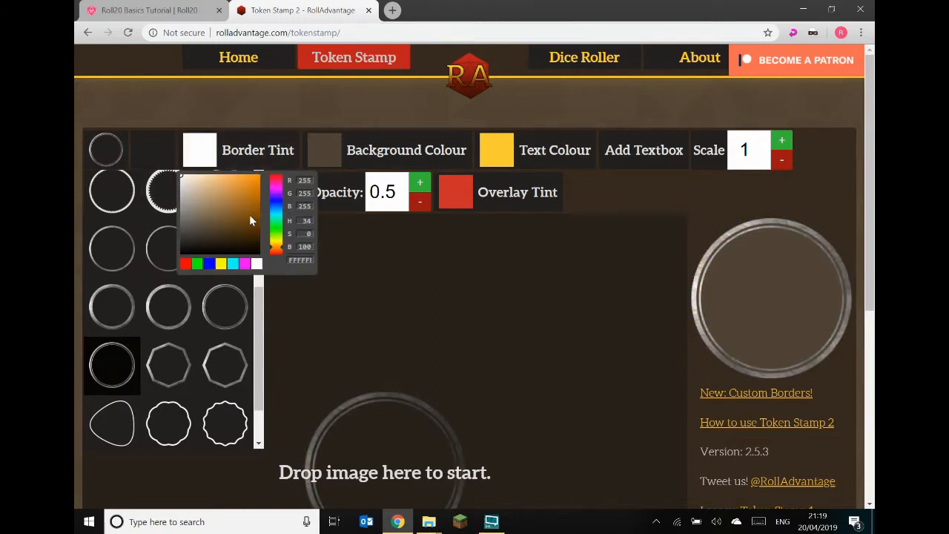
pyautogui.click(108, 150)
pyautogui.scroll(-1, 323, 287)
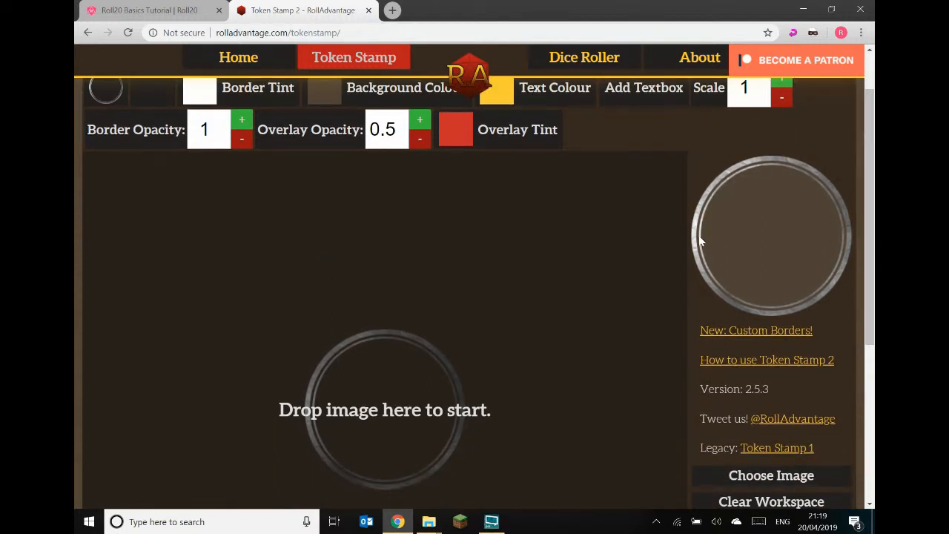
# Run a Google image search for "5e wolf" in a new browser tab.
pyautogui.click(392, 10)
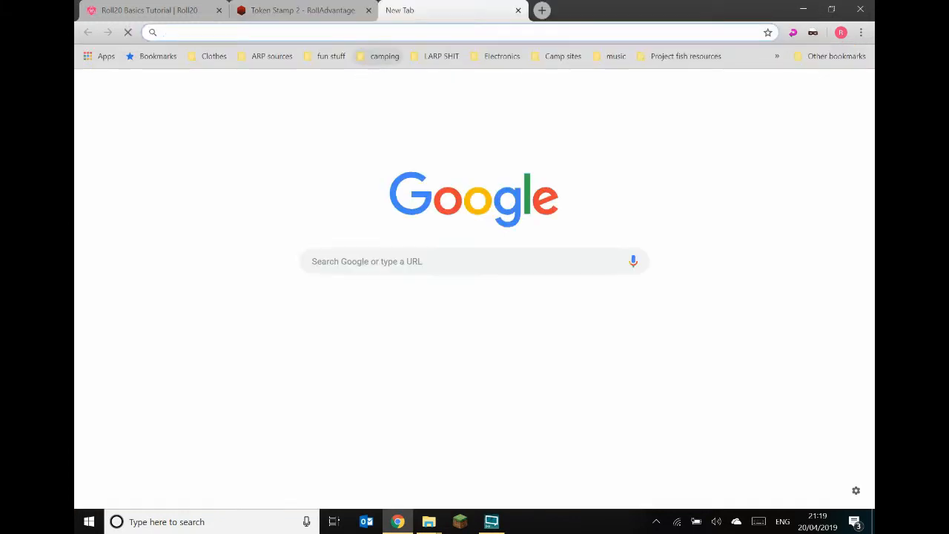
pyautogui.write('5e')
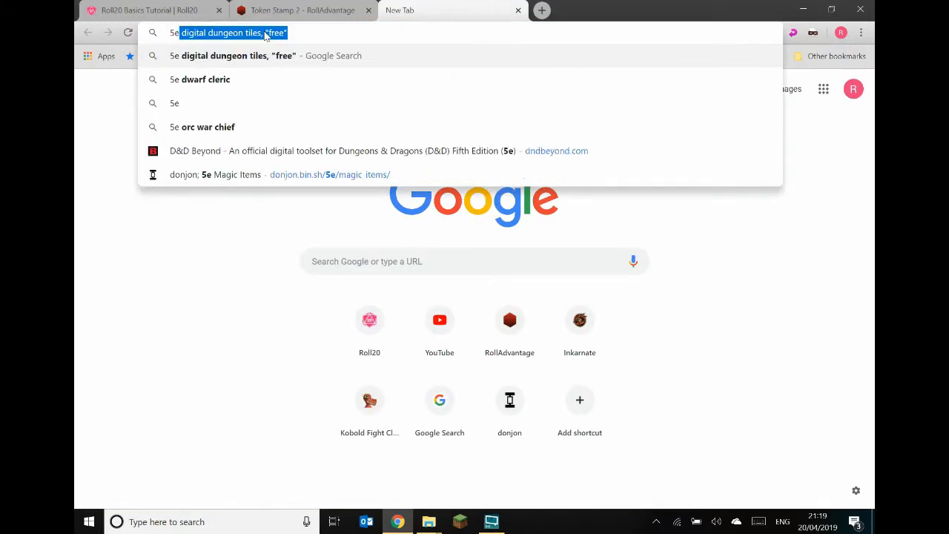
pyautogui.press('BackSpace')
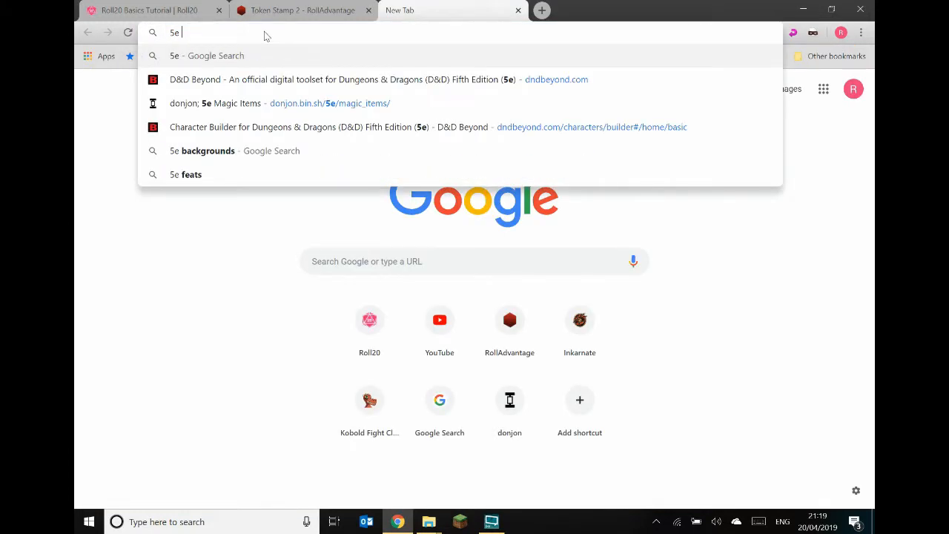
pyautogui.write('wolf')
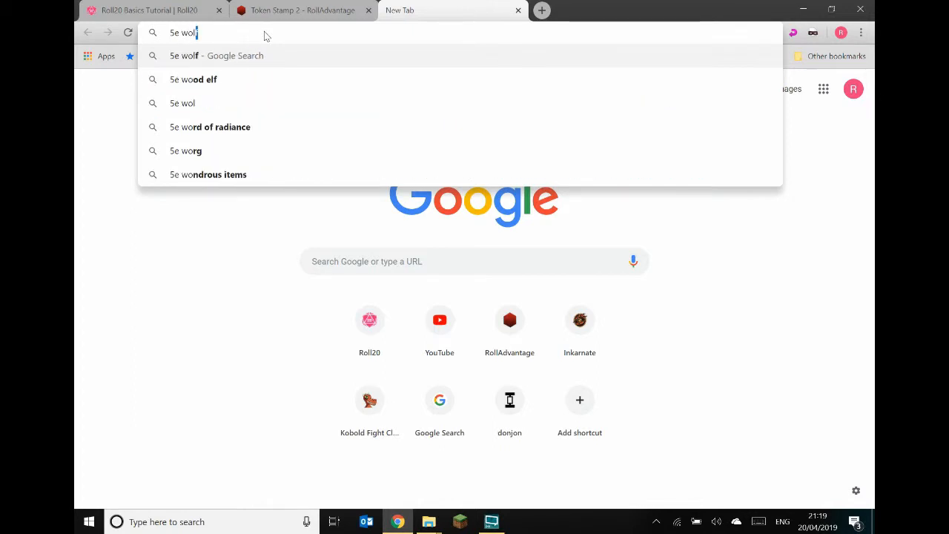
pyautogui.press('Return')
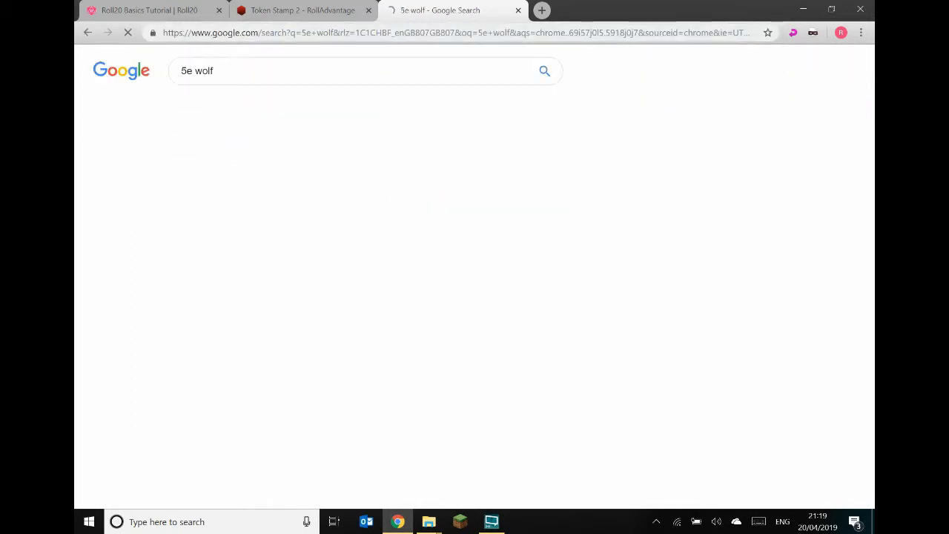
pyautogui.click(225, 107)
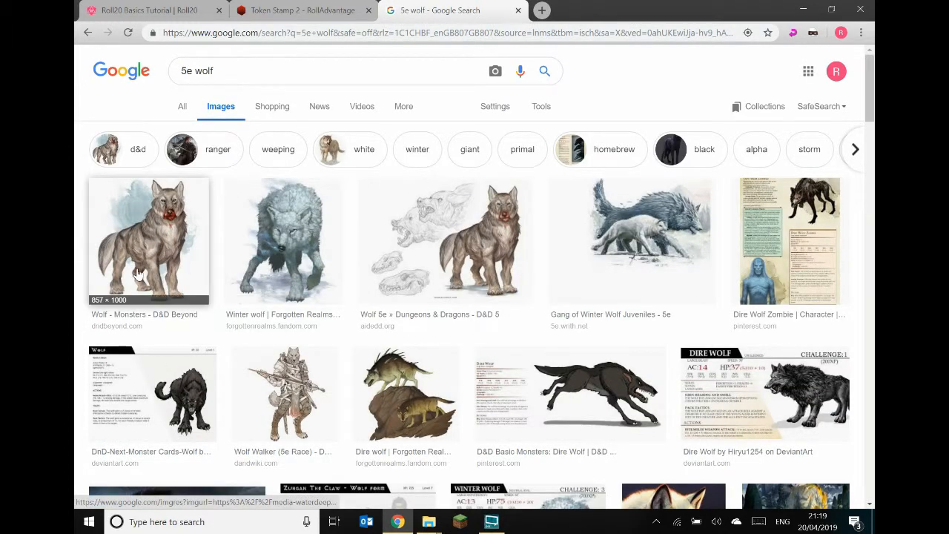
# Browse the wolf pictures and bring the D&D Beyond "Wolf - Monsters" image into the Token Stamp workspace.
pyautogui.scroll(-3, 218, 252)
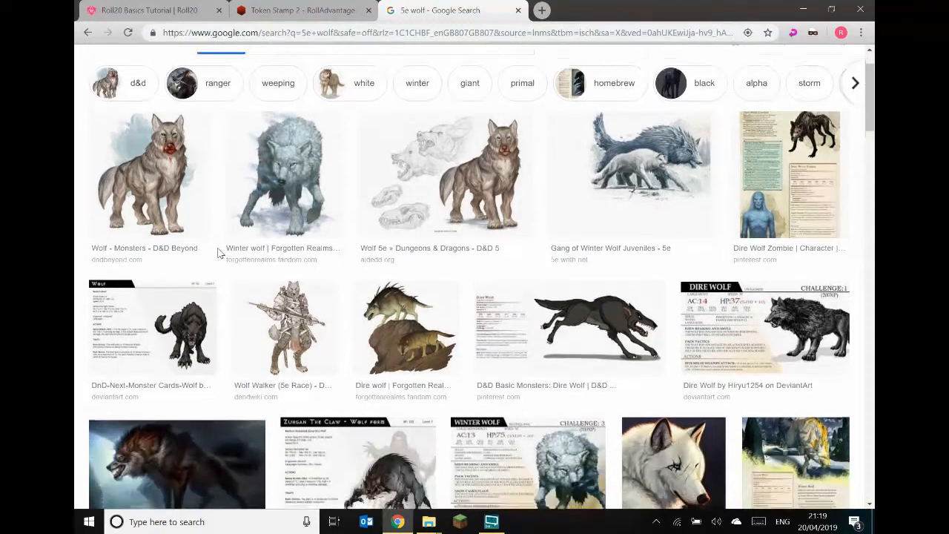
pyautogui.scroll(-1, 218, 252)
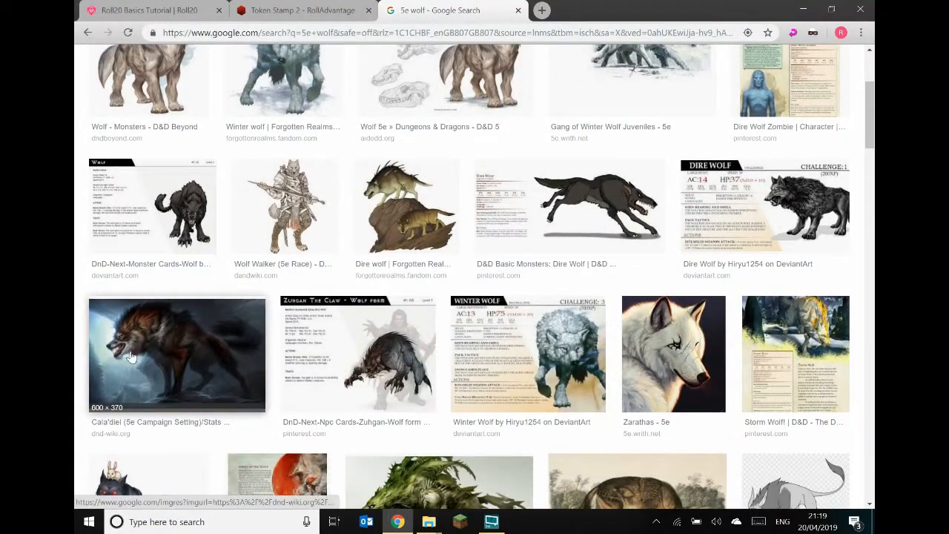
pyautogui.scroll(3, 671, 354)
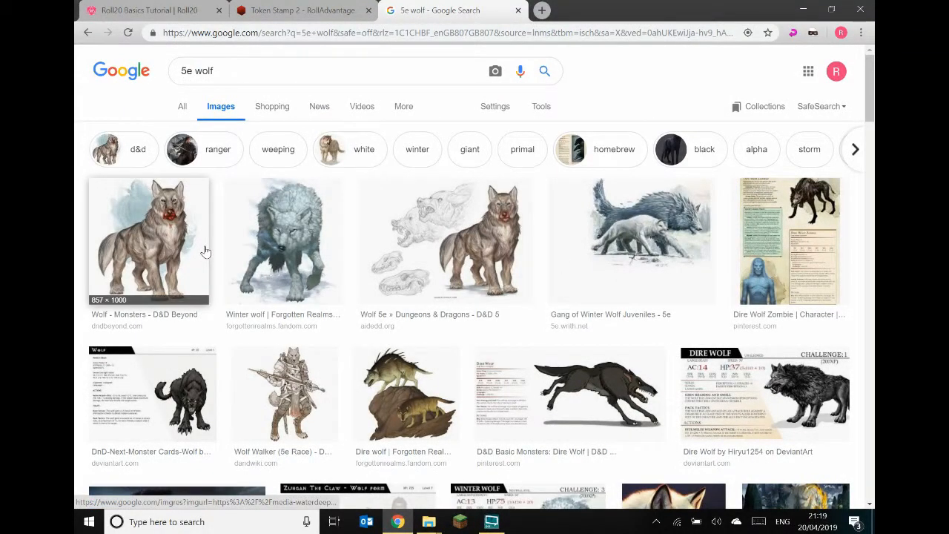
pyautogui.click(136, 246)
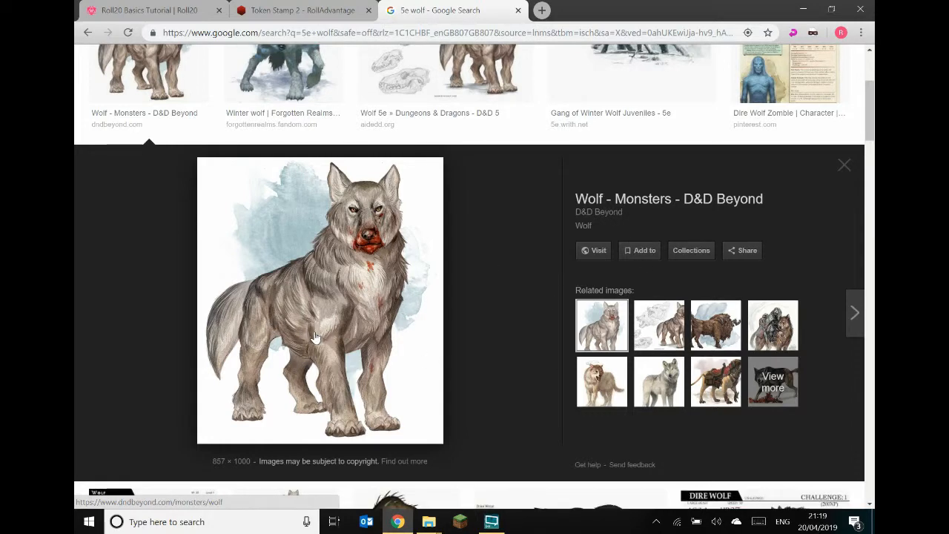
pyautogui.moveTo(345, 316); pyautogui.dragTo(367, 375)
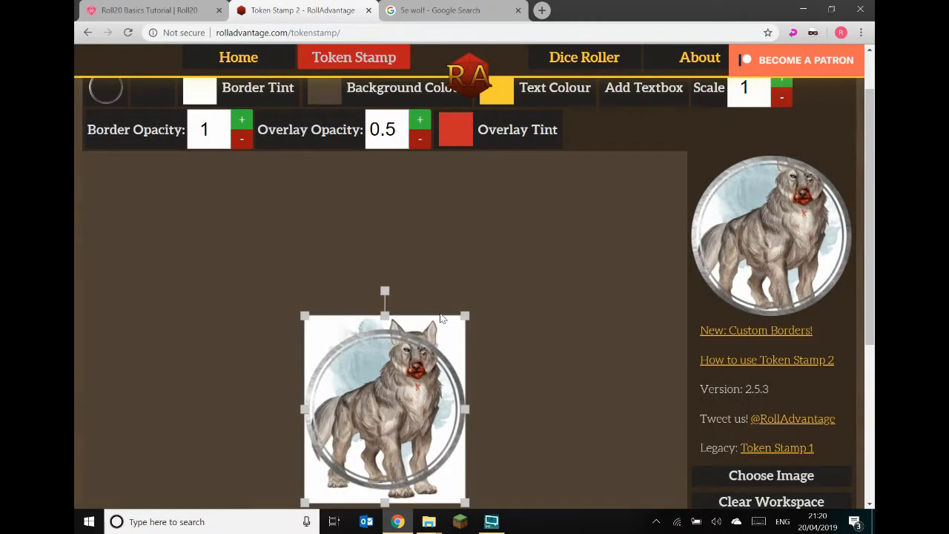
# Try the wolf image enlarged with its head inside the ring, and shrunk so the whole body fits within the ring.
pyautogui.scroll(-1, 440, 317)
pyautogui.moveTo(400, 335); pyautogui.dragTo(338, 384)
pyautogui.moveTo(404, 306); pyautogui.dragTo(438, 269)
pyautogui.moveTo(346, 338)
pyautogui.mouseDown()
pyautogui.moveTo(371, 347)
pyautogui.moveTo(360, 346)
pyautogui.mouseUp()
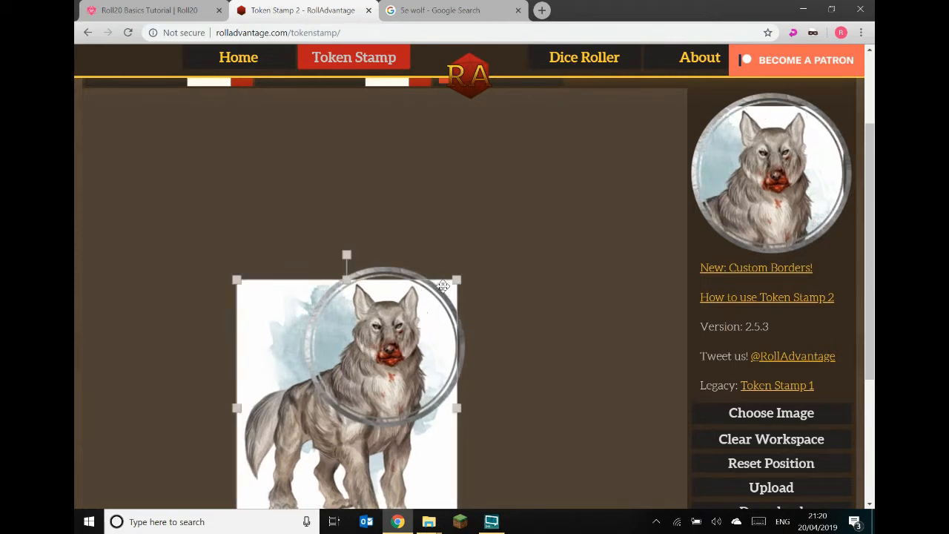
pyautogui.moveTo(455, 280); pyautogui.dragTo(403, 339)
pyautogui.moveTo(367, 381); pyautogui.dragTo(403, 319)
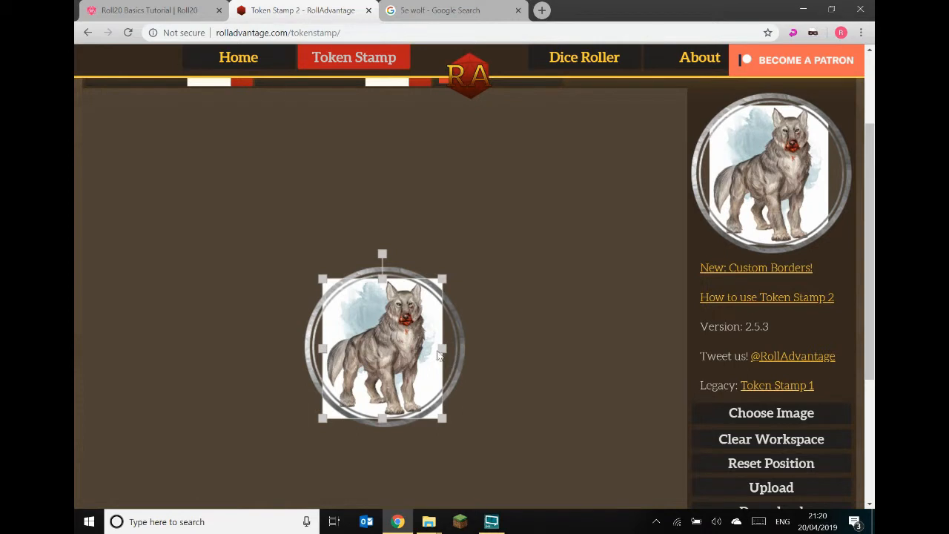
# Set the token's background colour to white and deselect the wolf image.
pyautogui.scroll(2, 316, 176)
pyautogui.click(335, 162)
pyautogui.moveTo(322, 185); pyautogui.dragTo(271, 149)
pyautogui.click(563, 299)
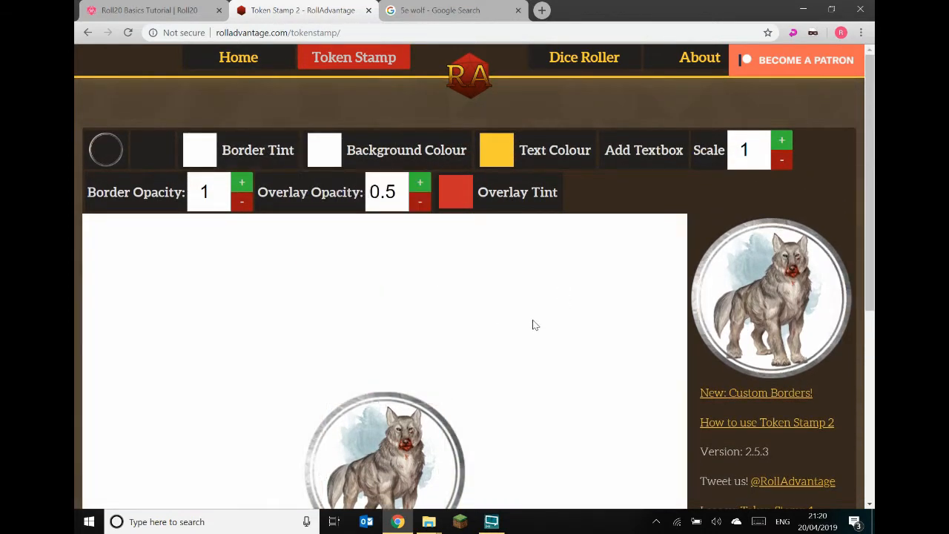
# Enlarge the wolf image and reposition it so the head and chest fill the token ring, and deselect it.
pyautogui.scroll(-1, 533, 325)
pyautogui.scroll(-1, 430, 349)
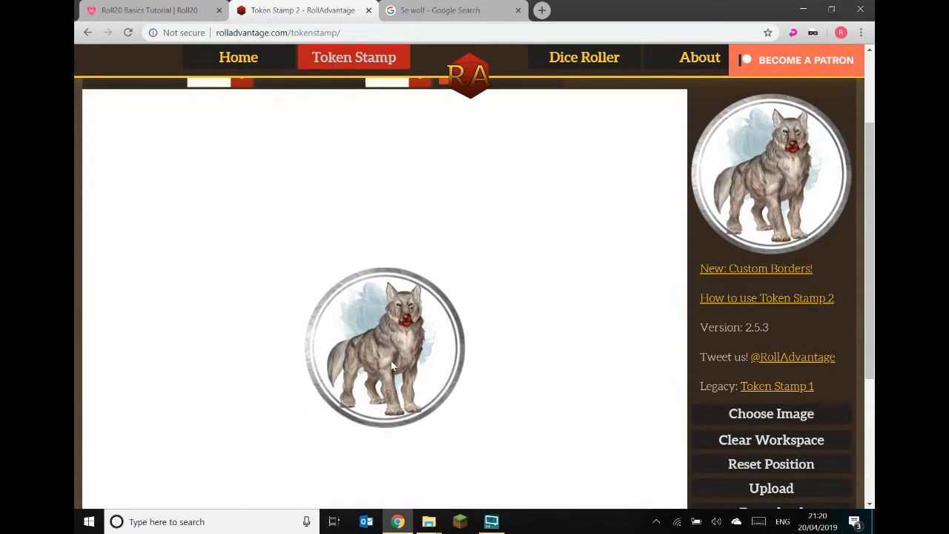
pyautogui.click(393, 366)
pyautogui.moveTo(458, 264); pyautogui.dragTo(518, 216)
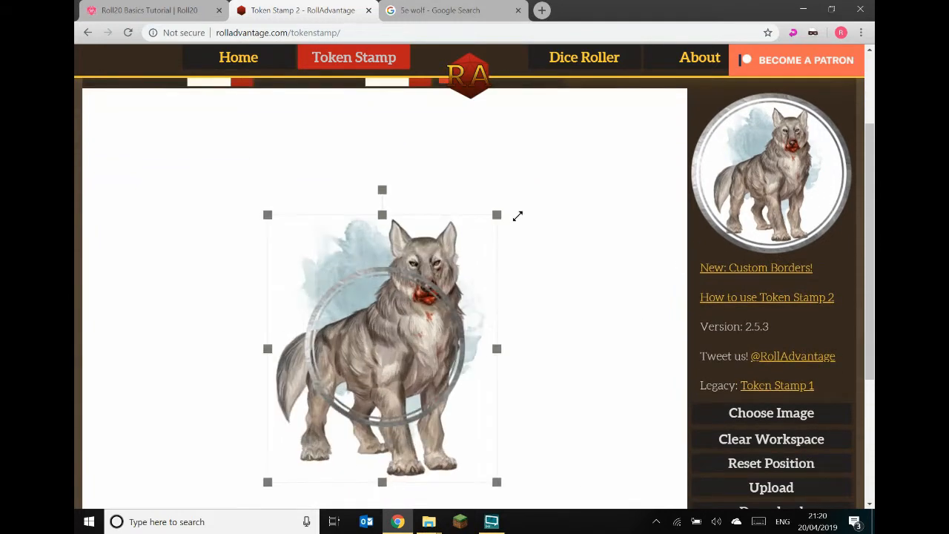
pyautogui.moveTo(432, 317)
pyautogui.mouseDown()
pyautogui.moveTo(422, 324)
pyautogui.moveTo(449, 339)
pyautogui.moveTo(449, 351)
pyautogui.moveTo(436, 325)
pyautogui.mouseUp()
pyautogui.click(529, 299)
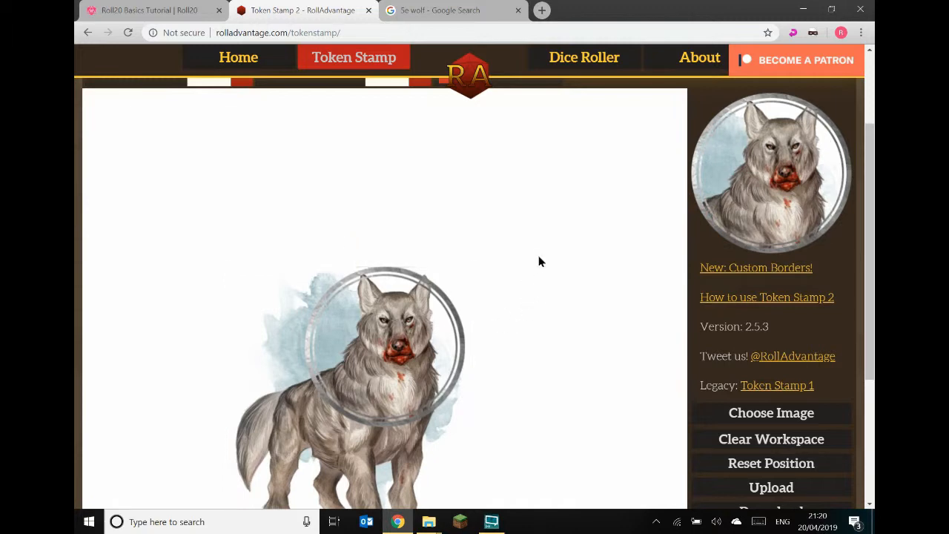
pyautogui.scroll(-1, 792, 325)
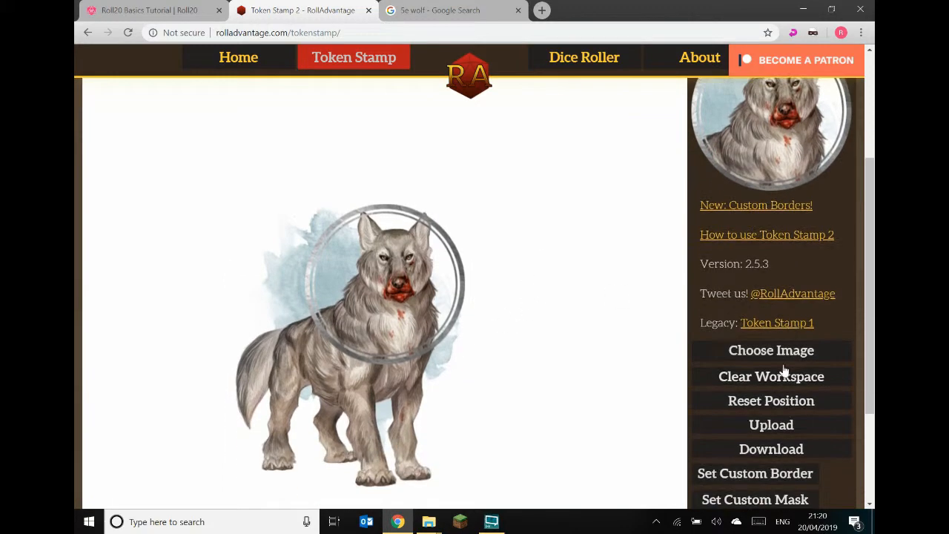
# Download the finished wolf token image and open the Wolf monster entry in Roll20's compendium.
pyautogui.click(774, 451)
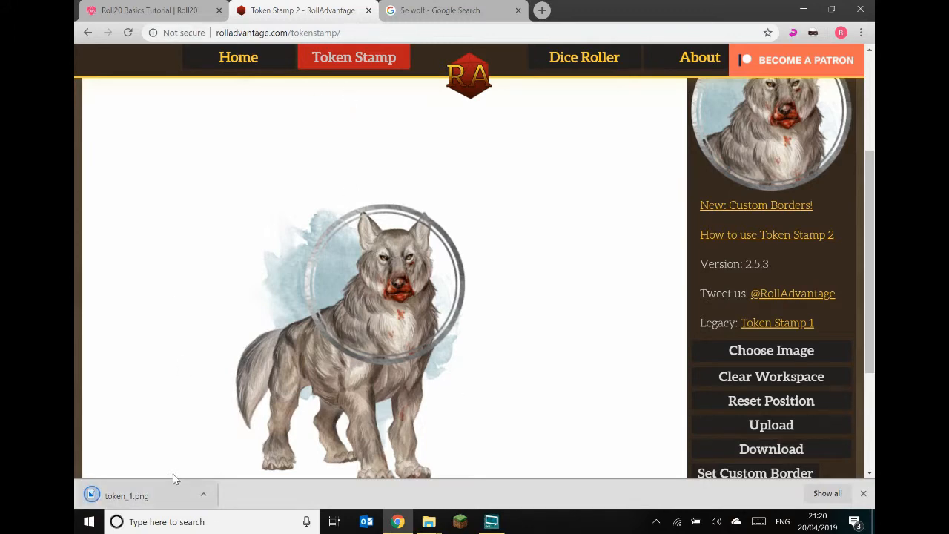
pyautogui.click(175, 12)
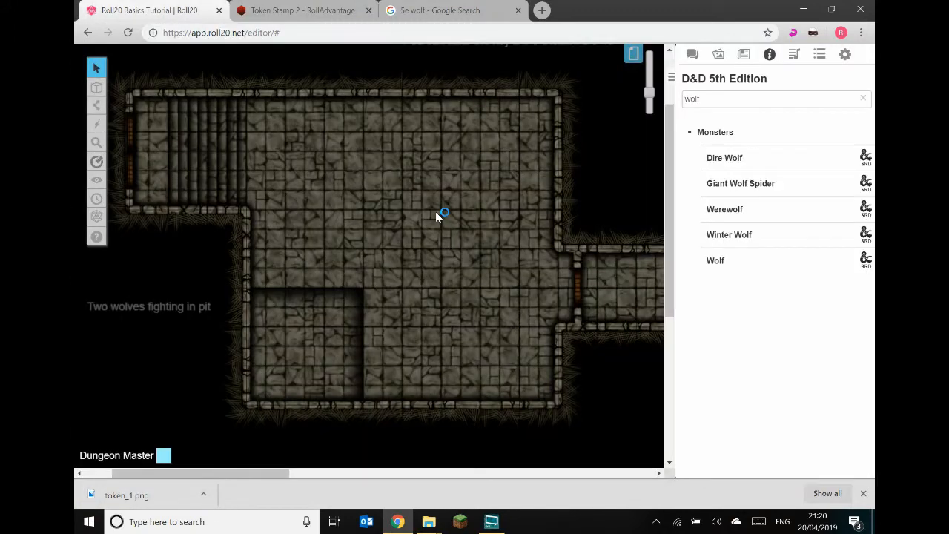
pyautogui.moveTo(701, 265)
pyautogui.click(697, 266)
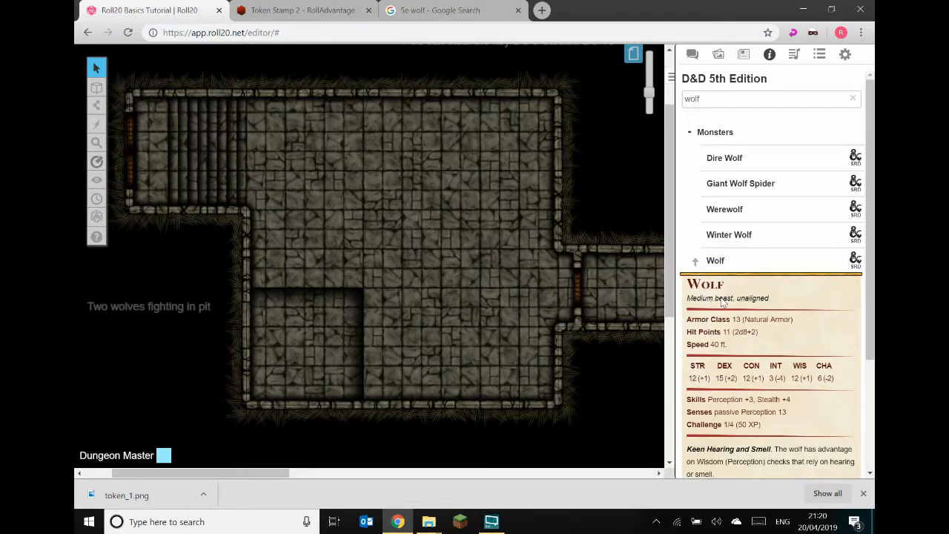
pyautogui.scroll(-1, 723, 303)
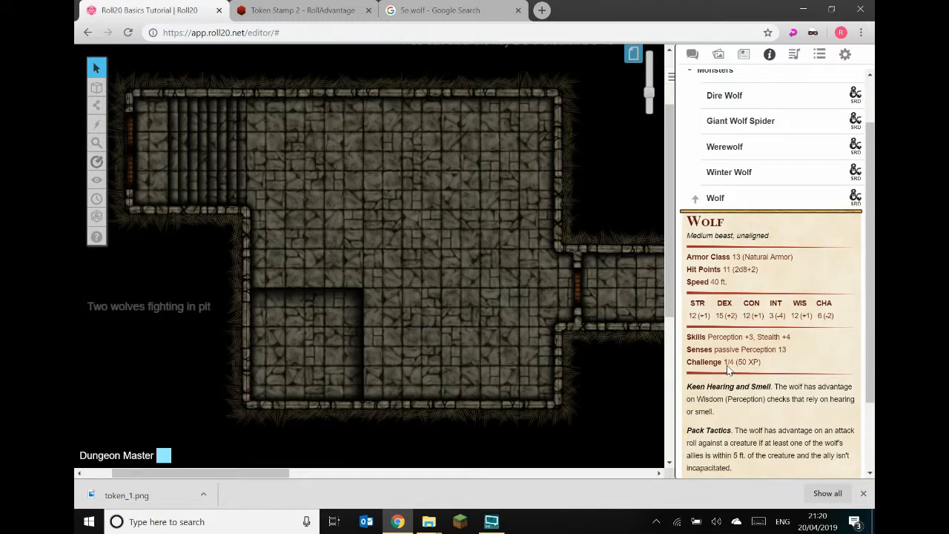
pyautogui.scroll(1, 727, 371)
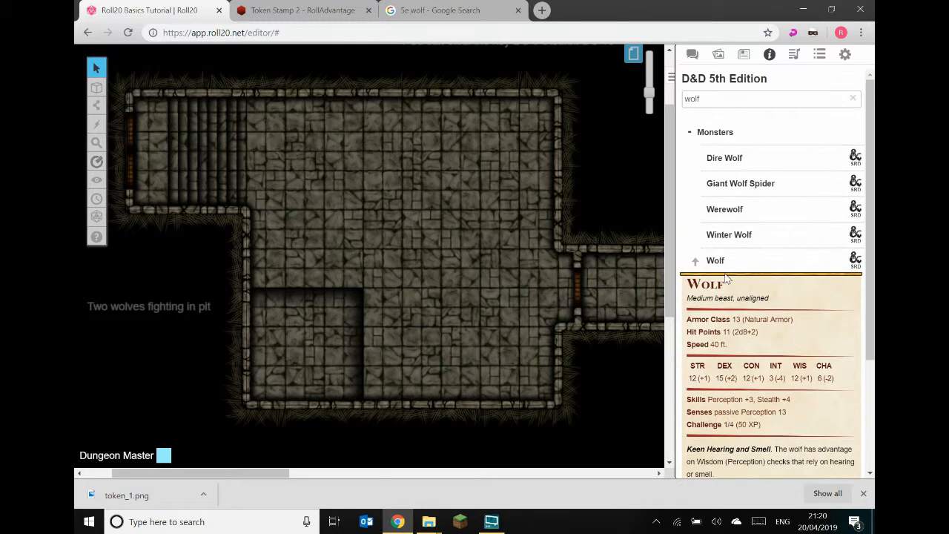
# Add a subfolder named Monsters inside the journal's Characters folder.
pyautogui.click(743, 55)
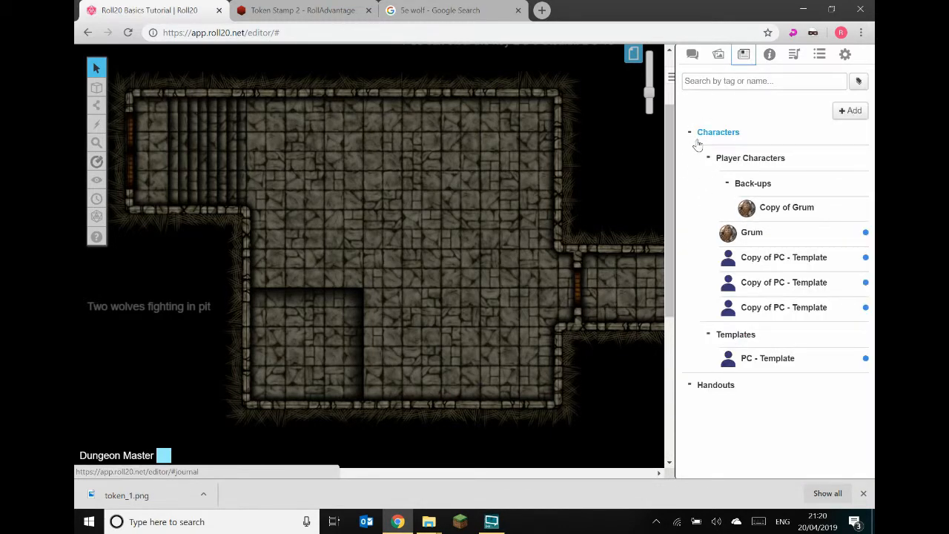
pyautogui.rightClick(725, 133)
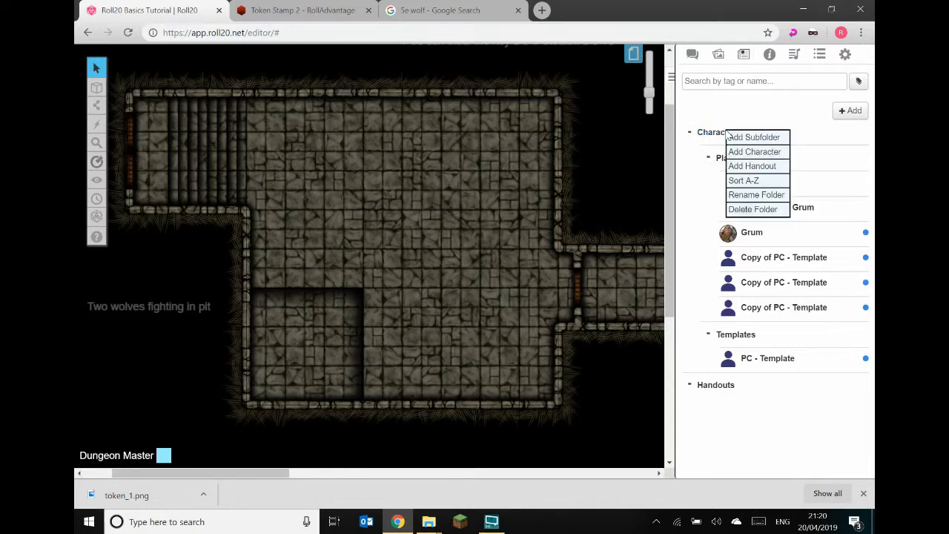
pyautogui.click(737, 138)
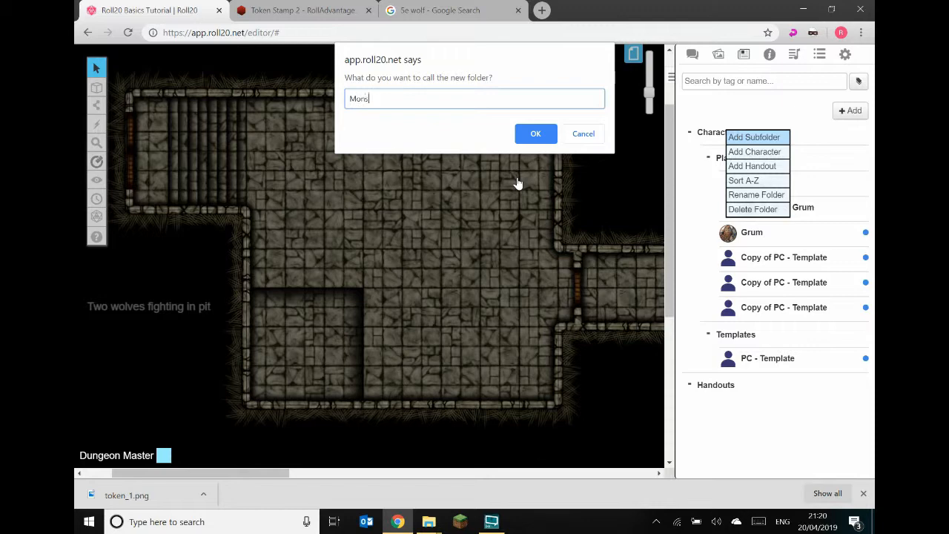
pyautogui.click(536, 133)
# Add a subfolder named CR 1/4 inside the Monsters folder.
pyautogui.rightClick(724, 159)
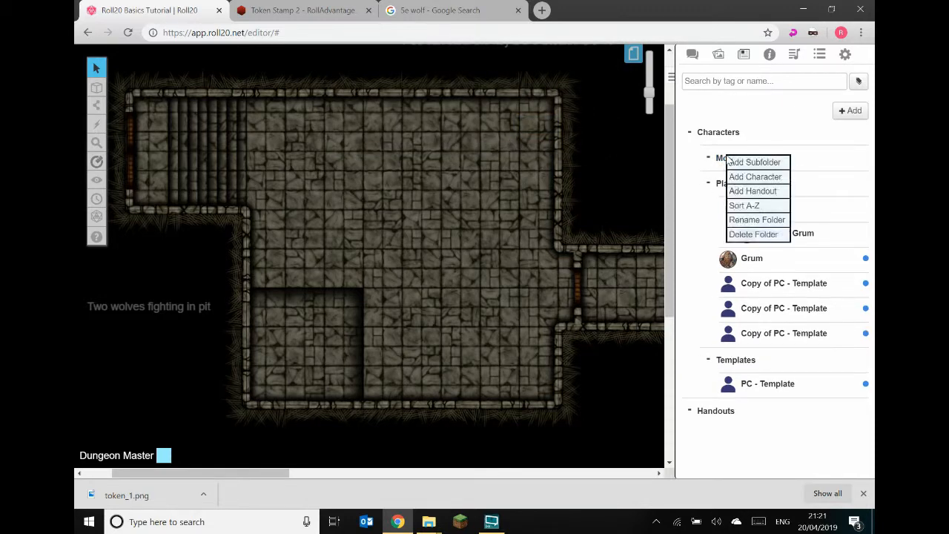
pyautogui.click(743, 165)
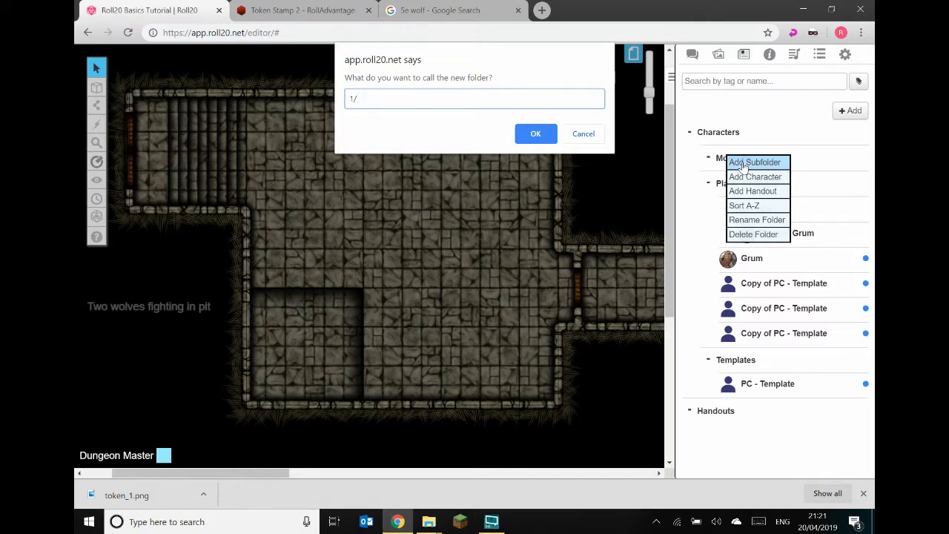
pyautogui.press('BackSpace')
pyautogui.press('BackSpace')
pyautogui.press('BackSpace')
pyautogui.write('CR 1/4')
pyautogui.press('Return')
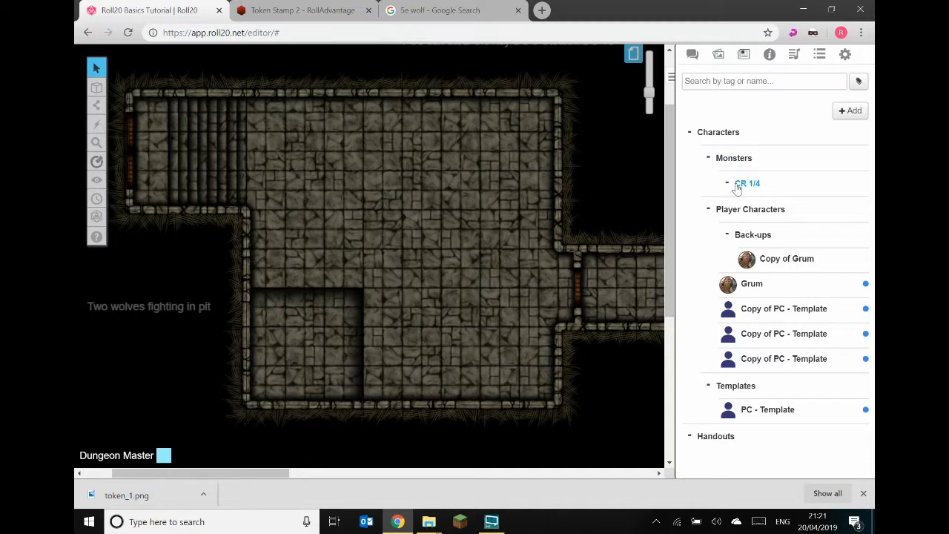
# Add a new character to the CR 1/4 folder and change its name to Wolf.
pyautogui.rightClick(739, 189)
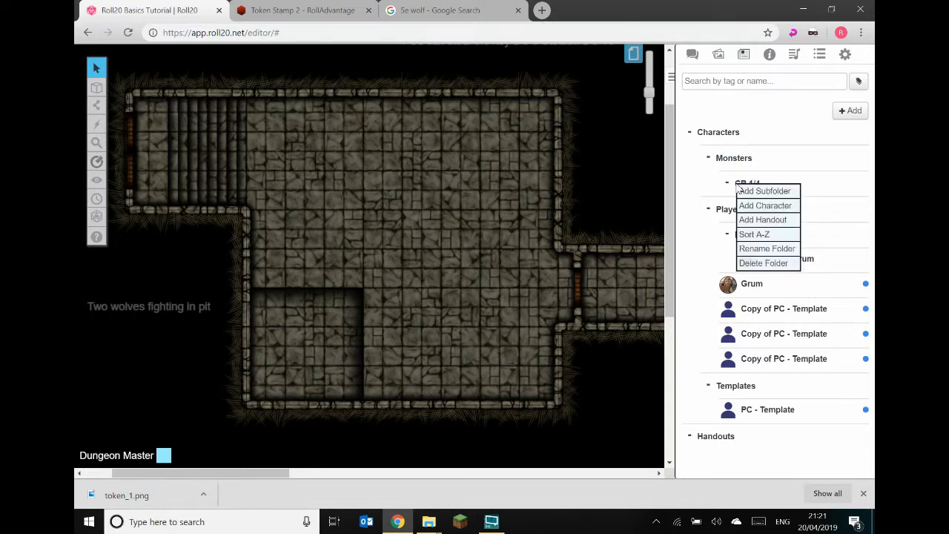
pyautogui.click(771, 206)
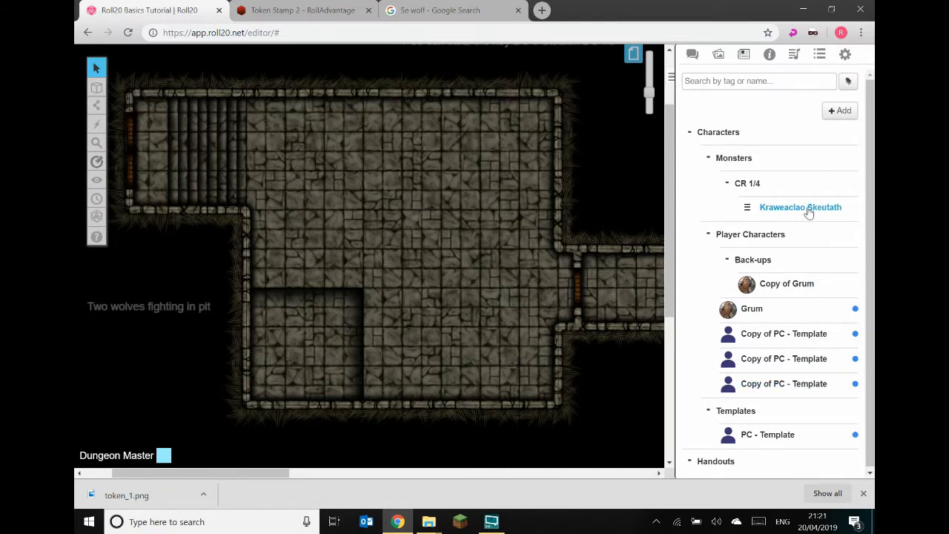
pyautogui.click(808, 207)
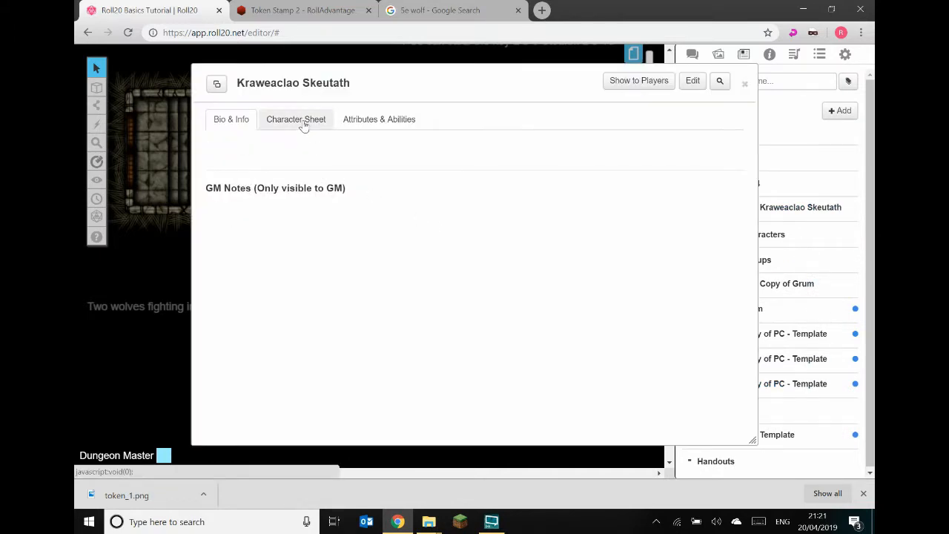
pyautogui.click(691, 83)
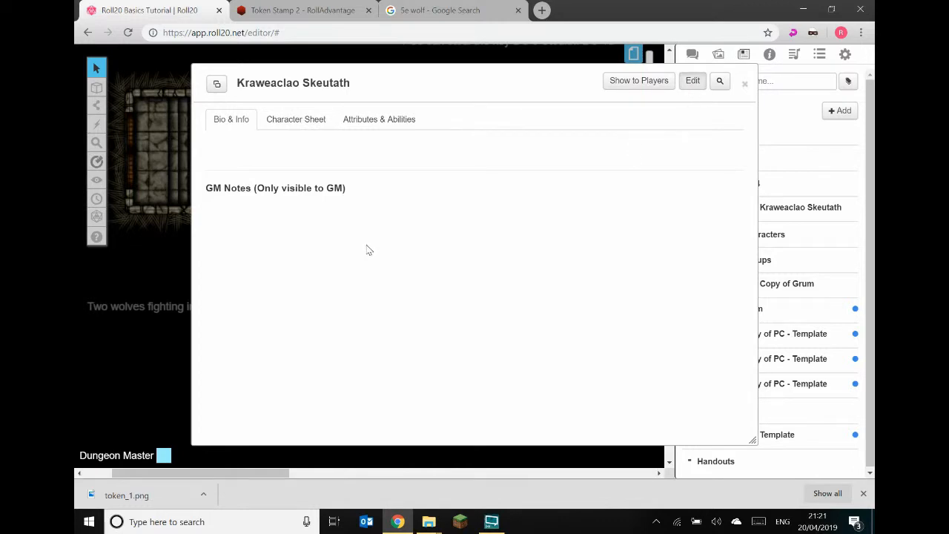
pyautogui.moveTo(526, 148); pyautogui.dragTo(437, 152)
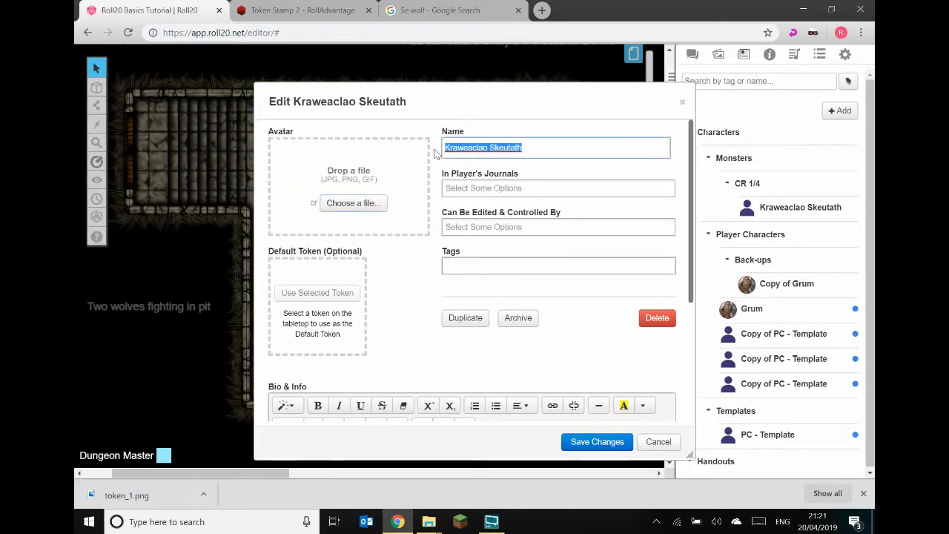
pyautogui.write('Wolf')
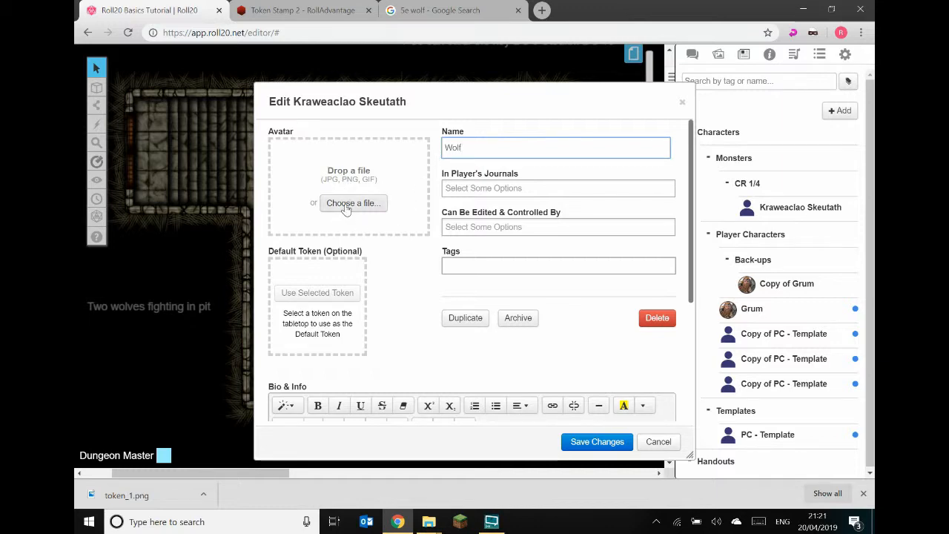
# Use the downloaded wolf token image from the Downloads folder as the Wolf character's avatar.
pyautogui.click(428, 521)
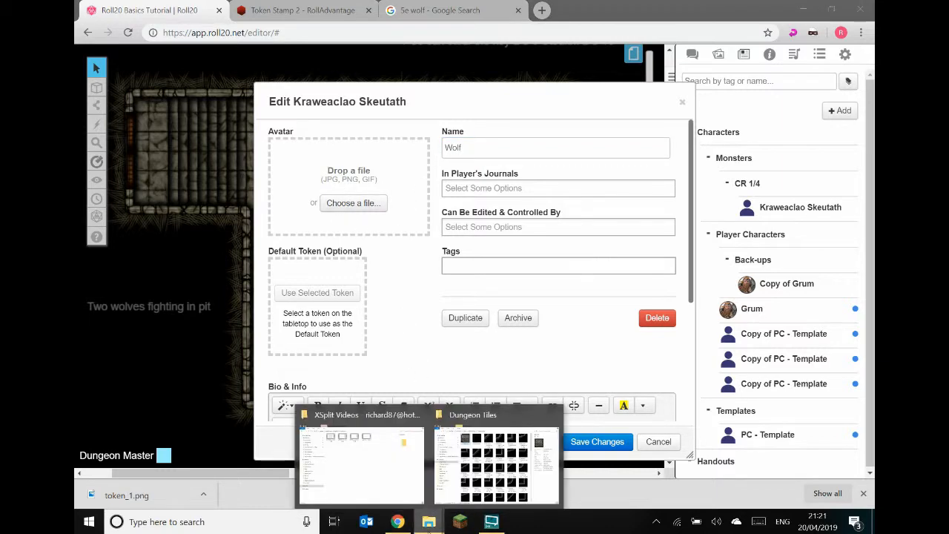
pyautogui.click(464, 486)
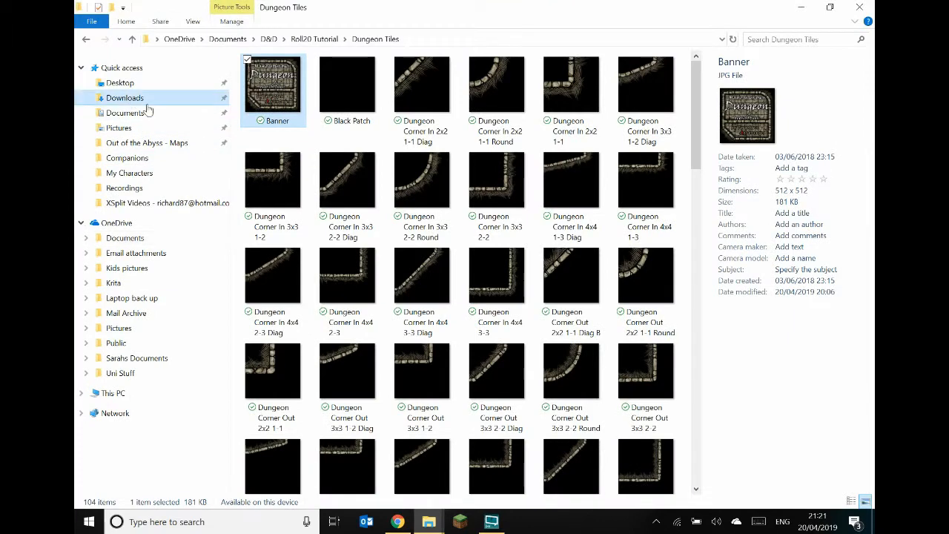
pyautogui.click(170, 98)
pyautogui.moveTo(278, 125); pyautogui.dragTo(364, 212)
pyautogui.hotkey('alt', 'Tab')
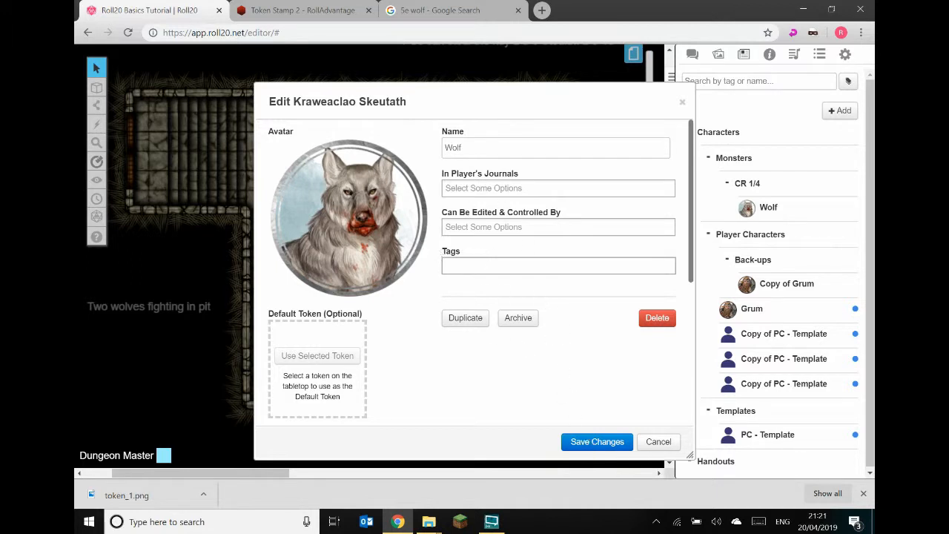
# Tag the Wolf character with wolf, cr1/4 and beast, and save the changes.
pyautogui.click(459, 265)
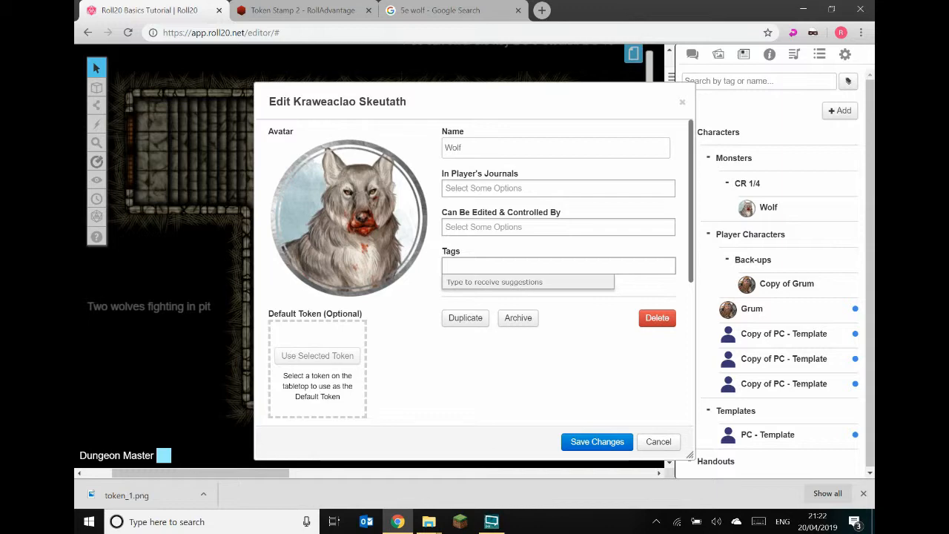
pyautogui.write('lf')
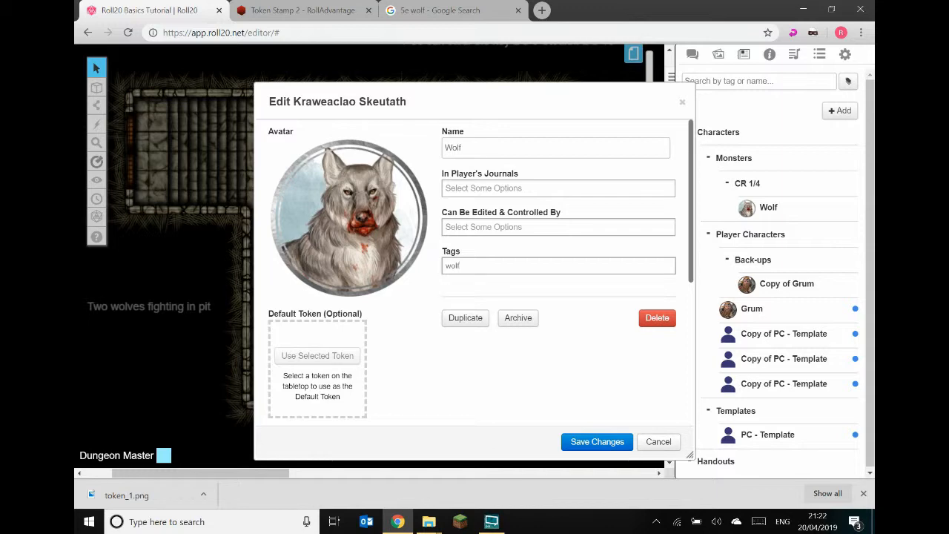
pyautogui.press('Return')
pyautogui.write('c')
pyautogui.press('Return')
pyautogui.press('BackSpace')
pyautogui.write('ctr')
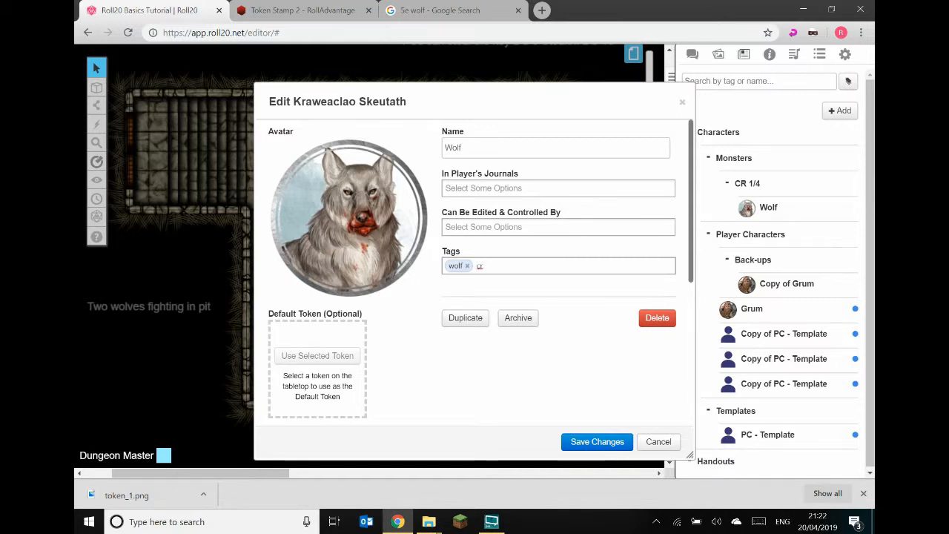
pyautogui.write('1/4')
pyautogui.press('Return')
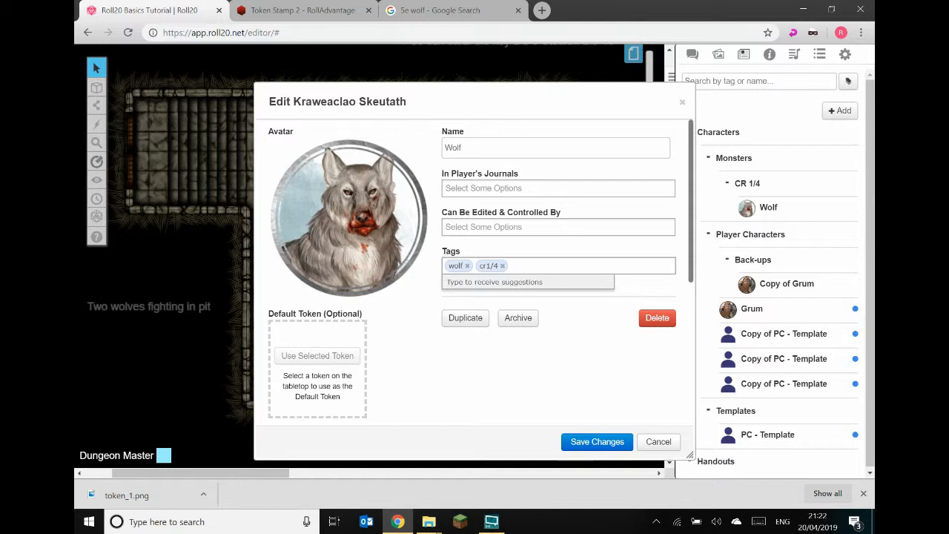
pyautogui.write('beast')
pyautogui.press('Return')
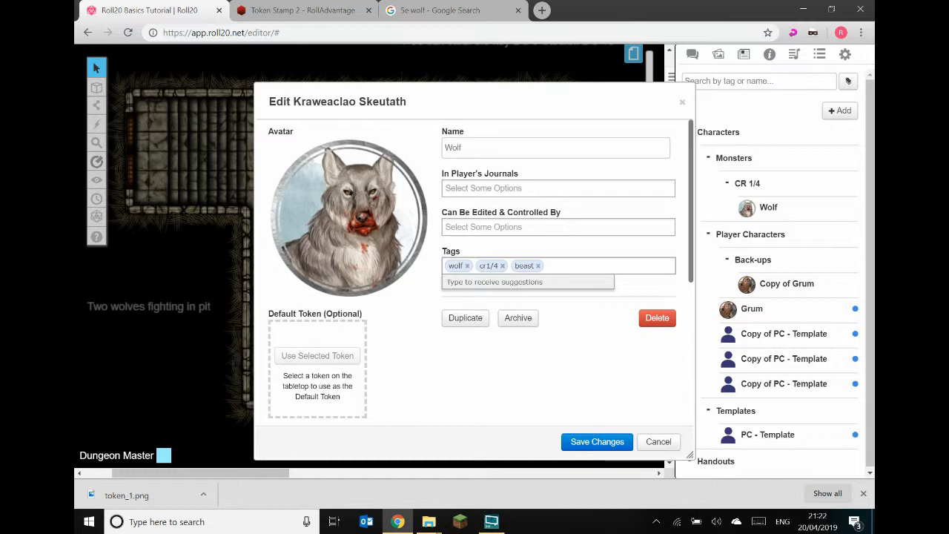
pyautogui.moveTo(407, 293)
pyautogui.click(587, 443)
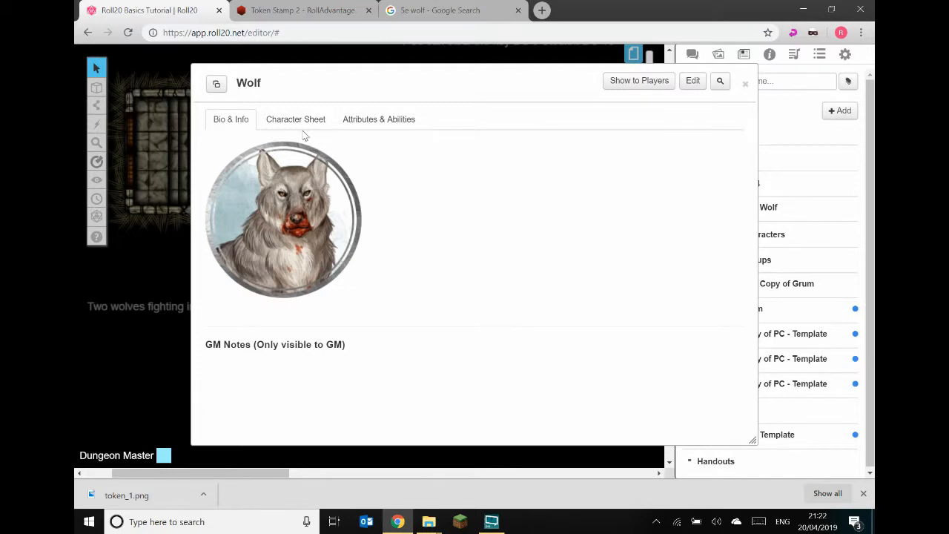
# Fill in the Wolf's character sheet from the compendium's Wolf entry, and close the sheet.
pyautogui.moveTo(516, 84); pyautogui.dragTo(415, 72)
pyautogui.click(768, 57)
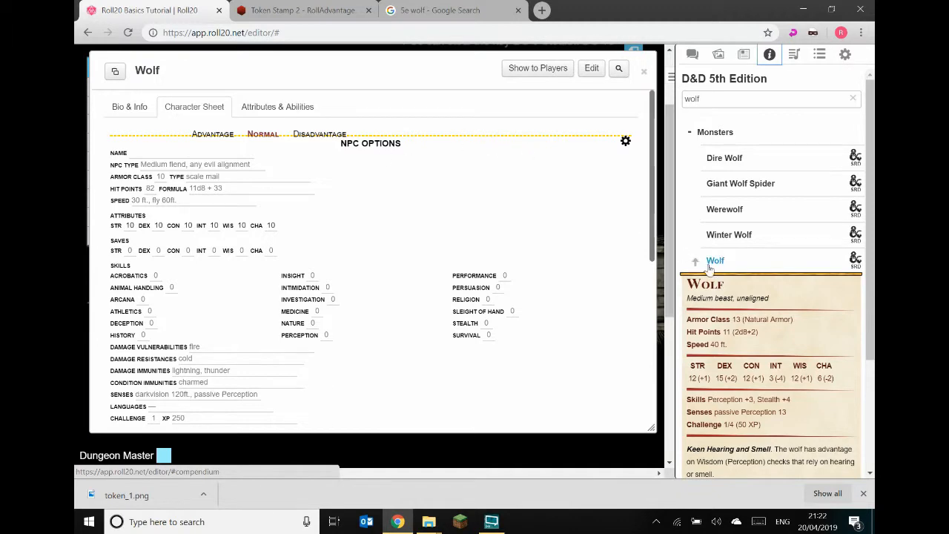
pyautogui.moveTo(716, 263); pyautogui.dragTo(343, 235)
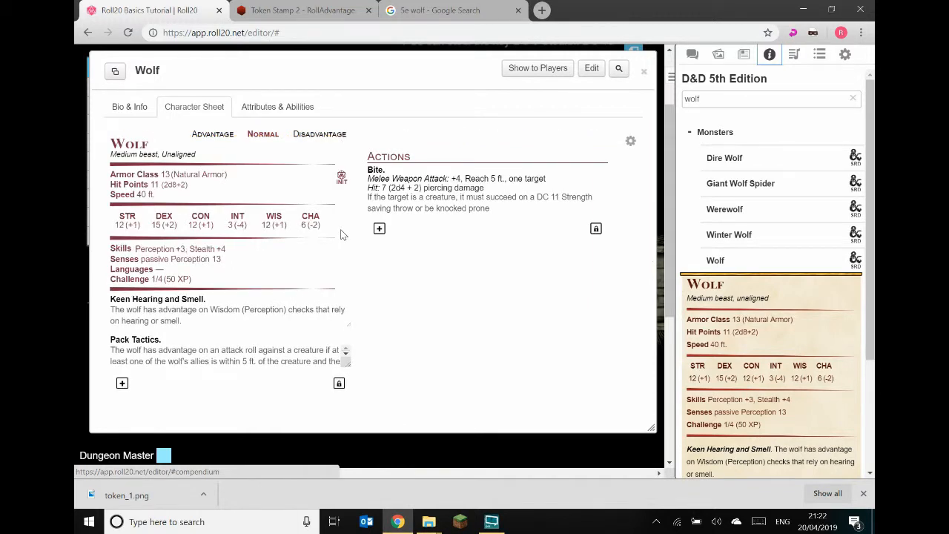
pyautogui.click(694, 58)
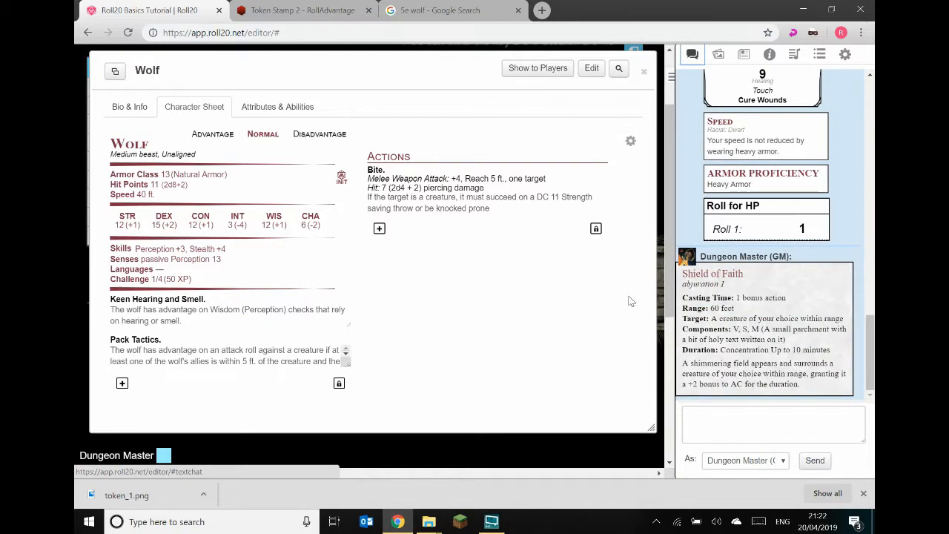
pyautogui.click(643, 75)
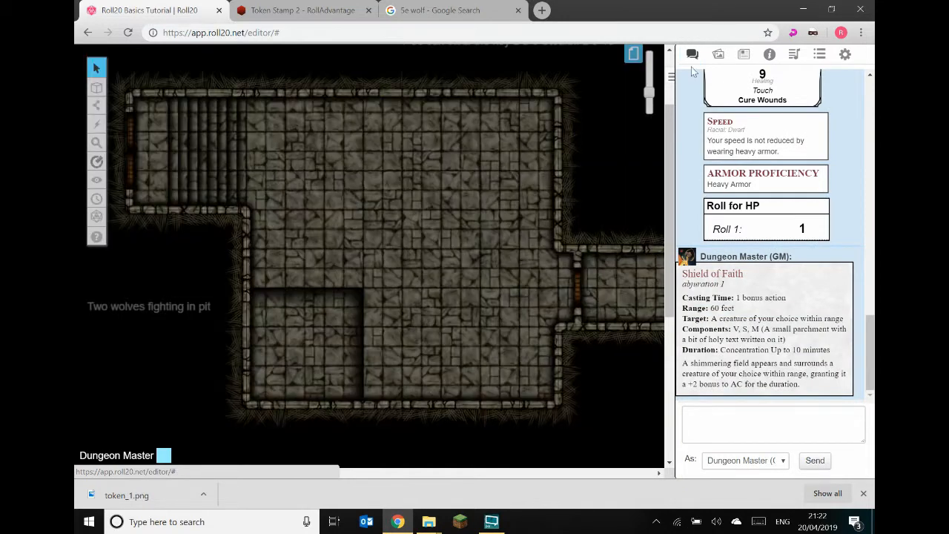
# Place a Wolf token from the journal inside the large dungeon room and select it.
pyautogui.click(743, 57)
pyautogui.moveTo(768, 208); pyautogui.dragTo(394, 278)
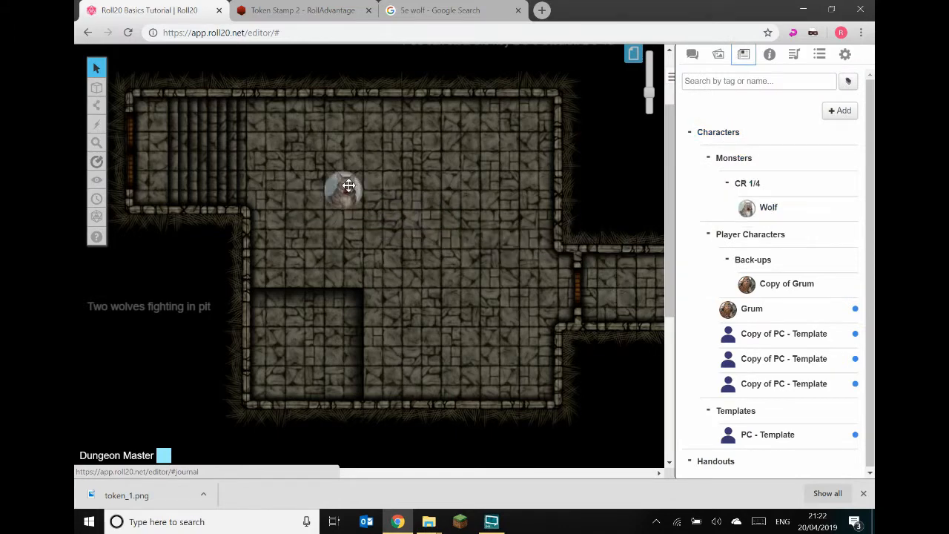
pyautogui.click(347, 188)
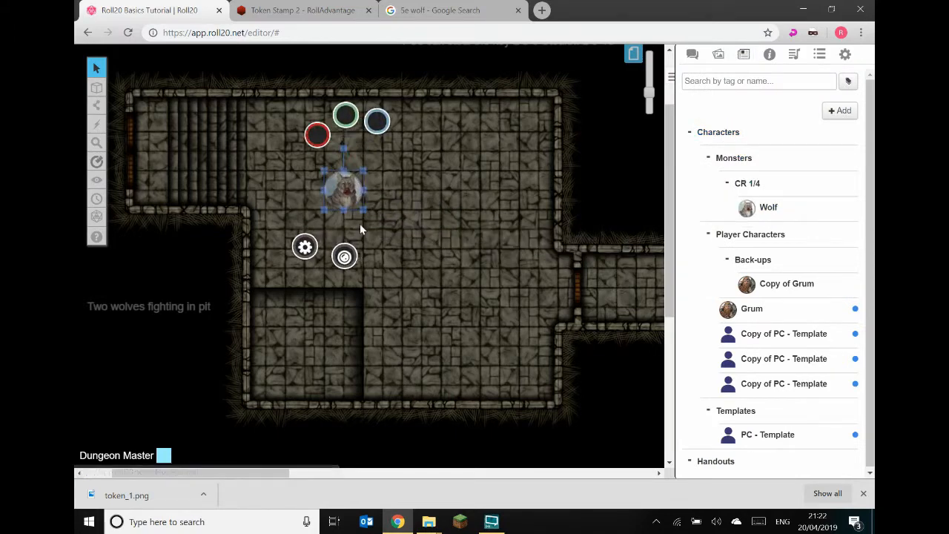
# Open the Wolf's character sheet and send its Bite action to the chat.
pyautogui.click(768, 208)
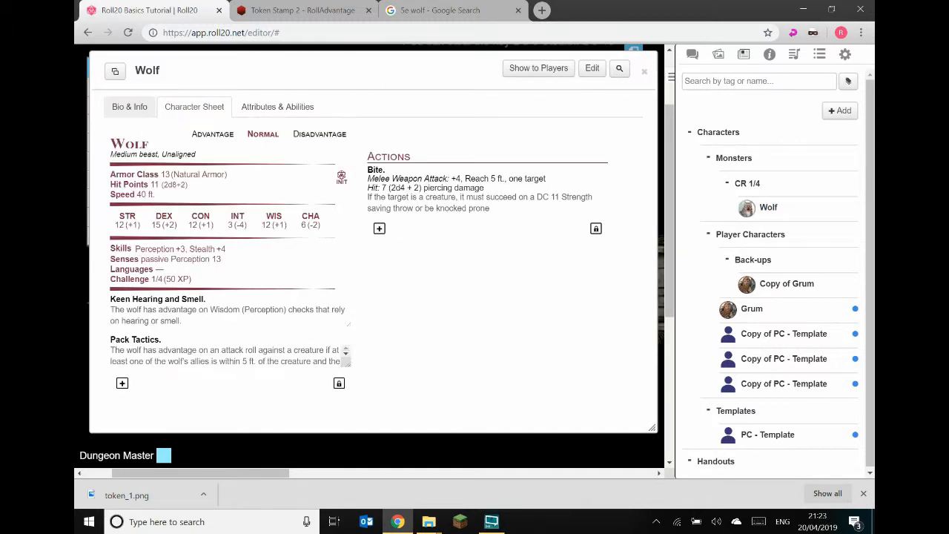
pyautogui.click(692, 54)
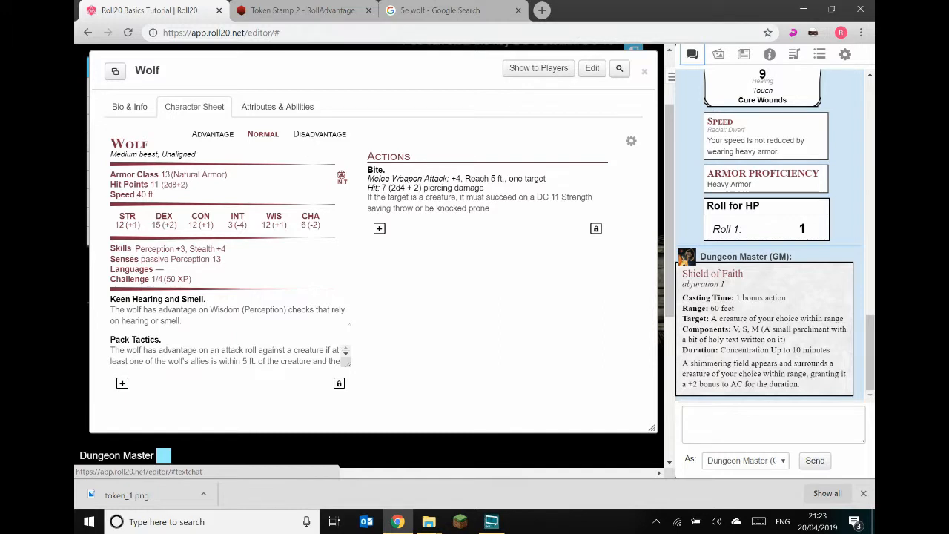
pyautogui.click(375, 172)
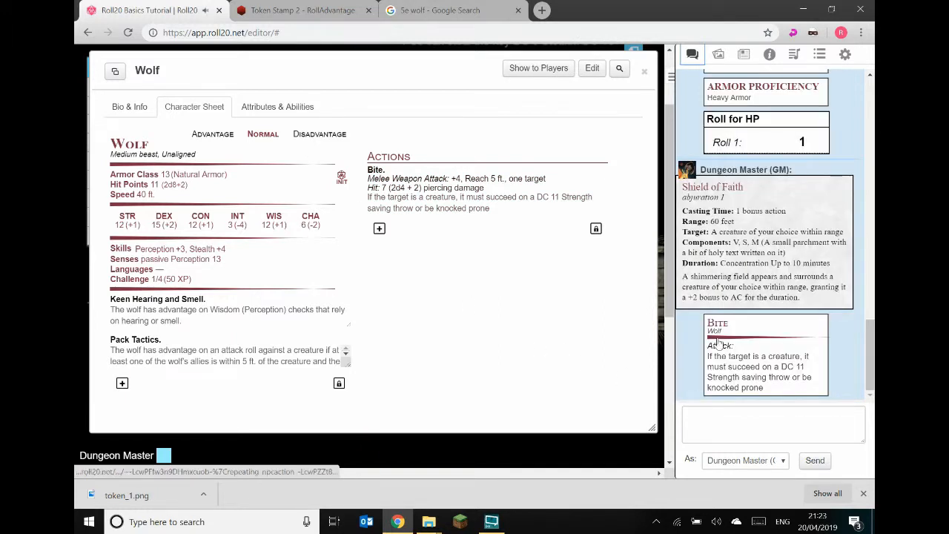
# Recall the Bite roll's macro text in the chat input and cut it to the clipboard.
pyautogui.click(748, 424)
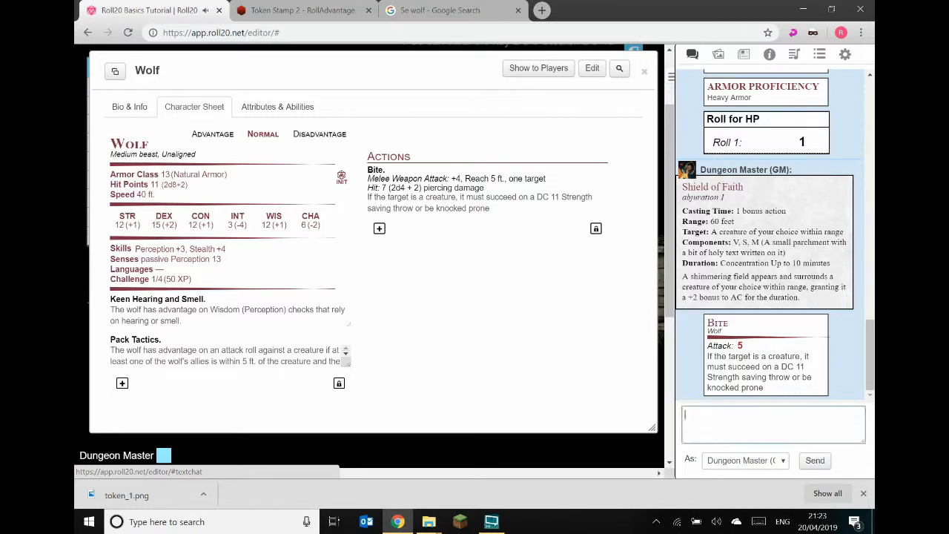
pyautogui.press('Up')
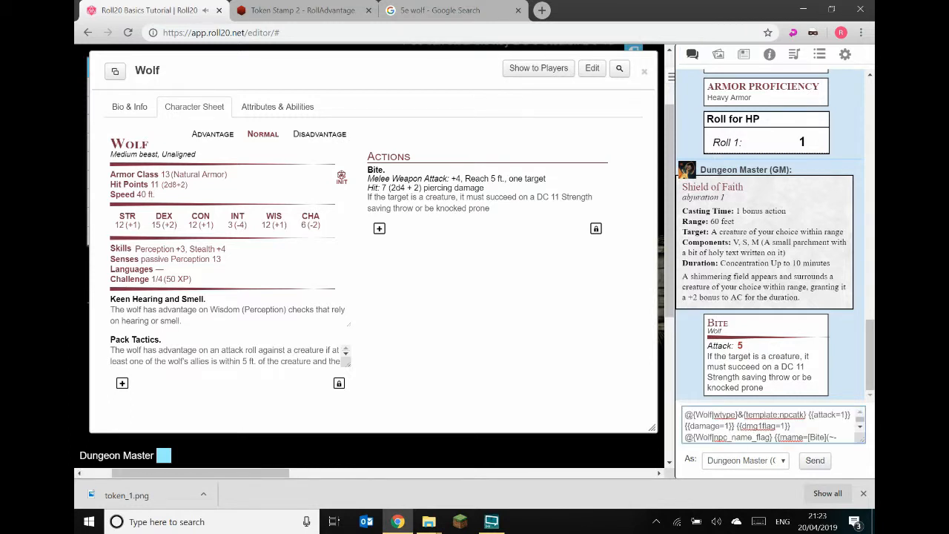
pyautogui.hotkey('ctrl', 'a')
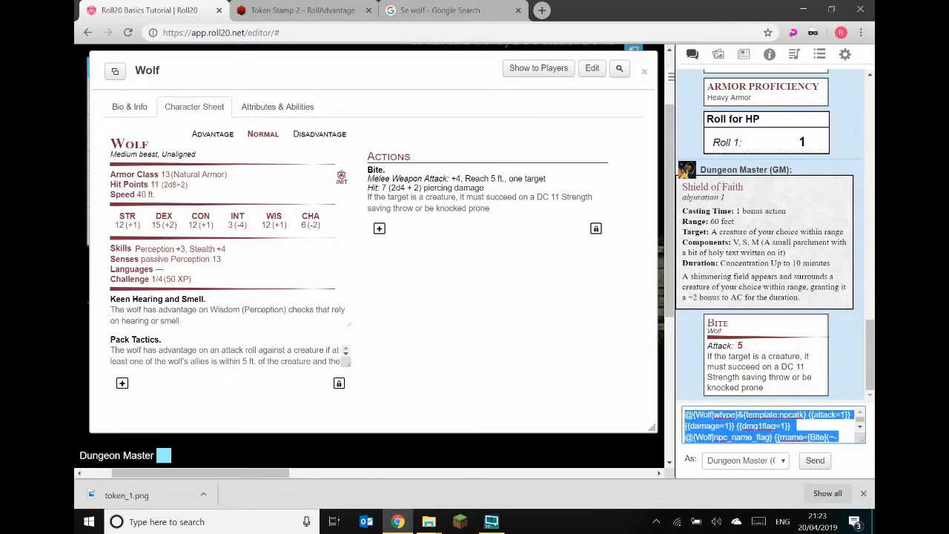
pyautogui.press('BackSpace')
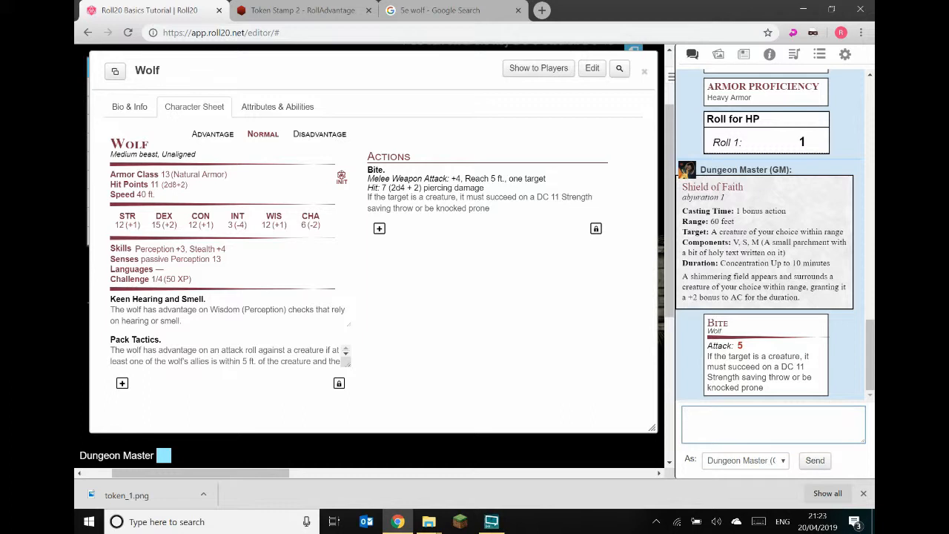
# Add an ability named Bite to the Wolf with the copied macro text, shown as a token action, and save it.
pyautogui.click(279, 112)
pyautogui.click(608, 137)
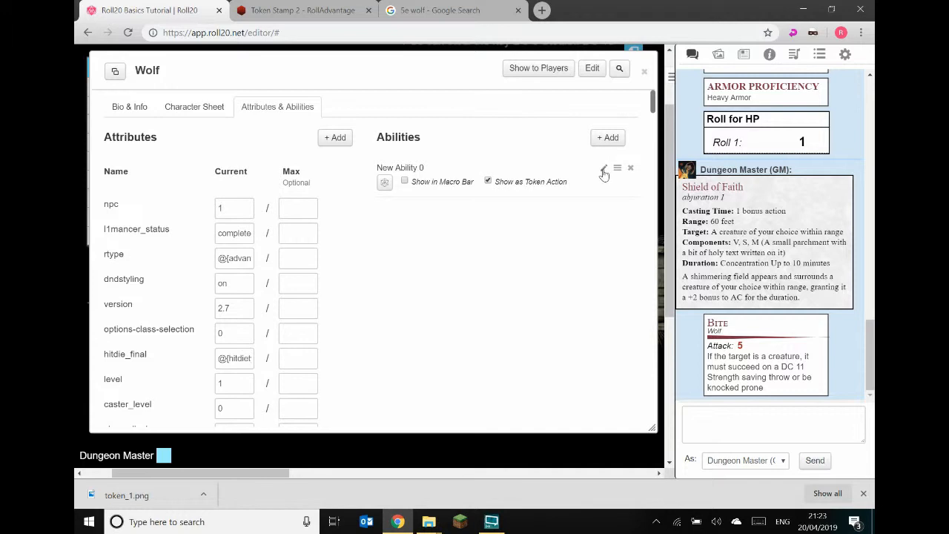
pyautogui.click(605, 168)
pyautogui.rightClick(417, 212)
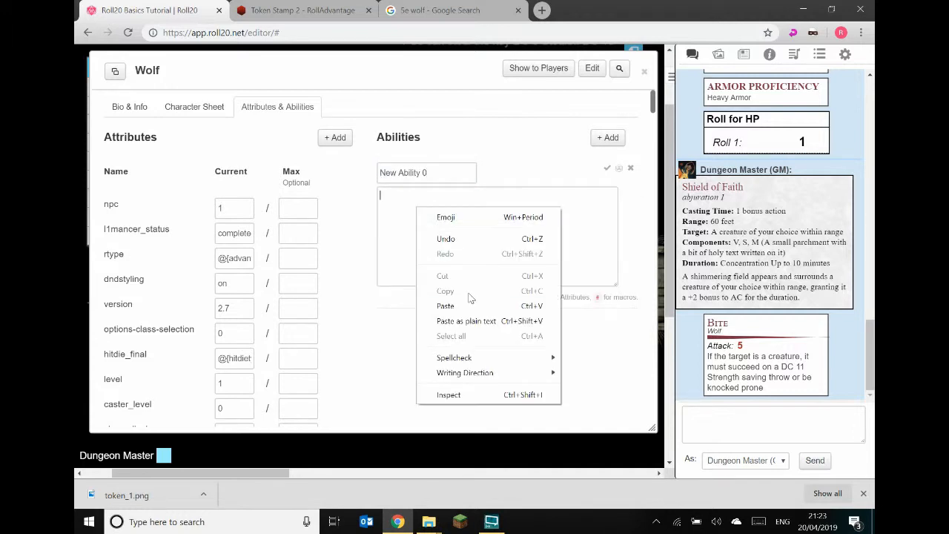
pyautogui.click(477, 321)
pyautogui.moveTo(428, 173); pyautogui.dragTo(367, 175)
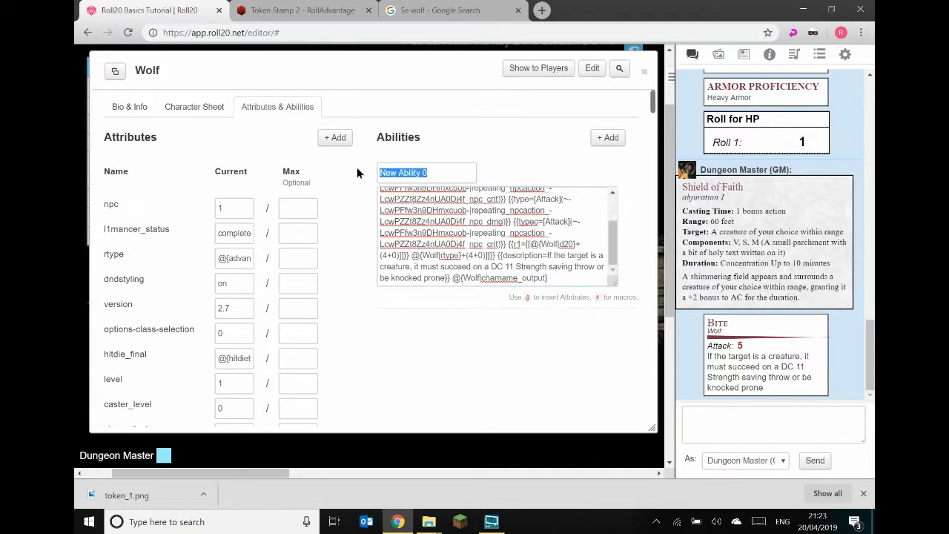
pyautogui.write('Bite')
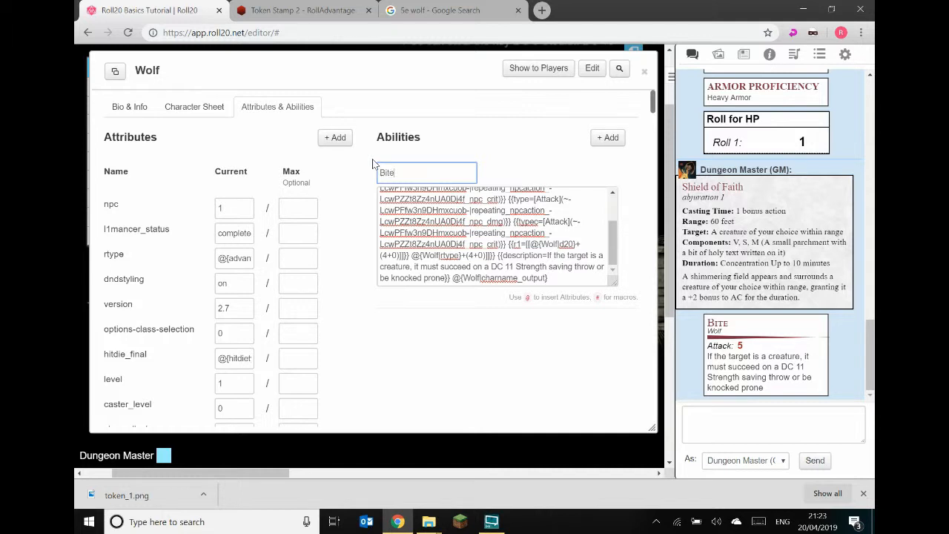
pyautogui.moveTo(602, 175)
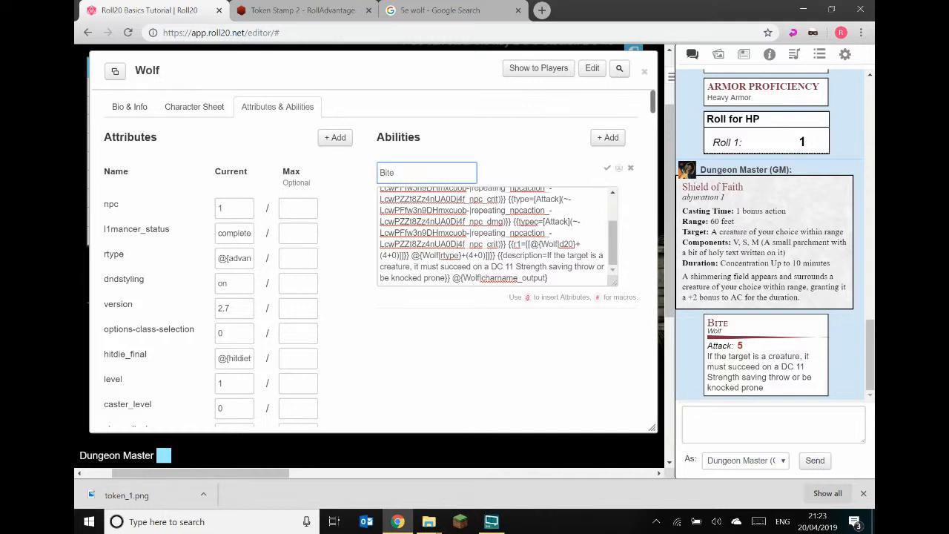
pyautogui.click(606, 170)
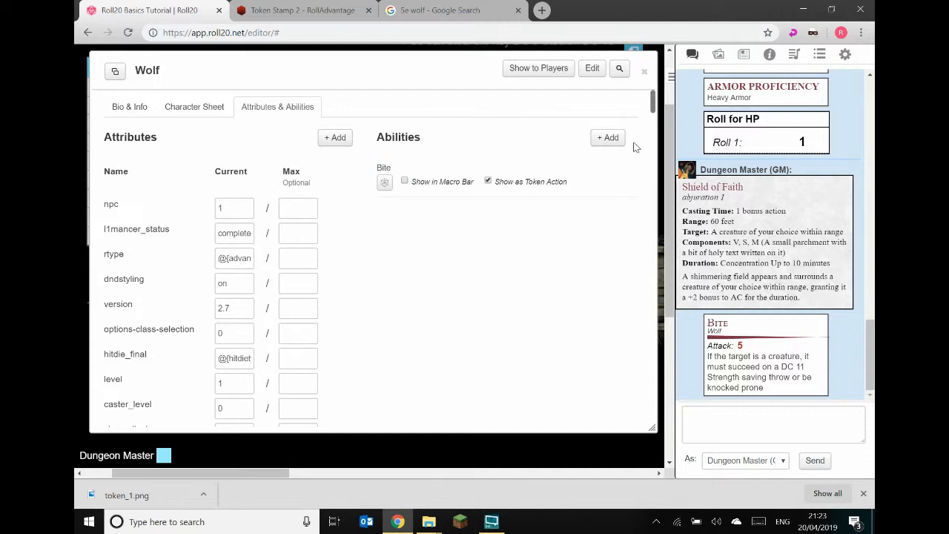
# Roll initiative from the Wolf's character sheet, recall the roll's macro text in the chat input, and cut it.
pyautogui.click(197, 109)
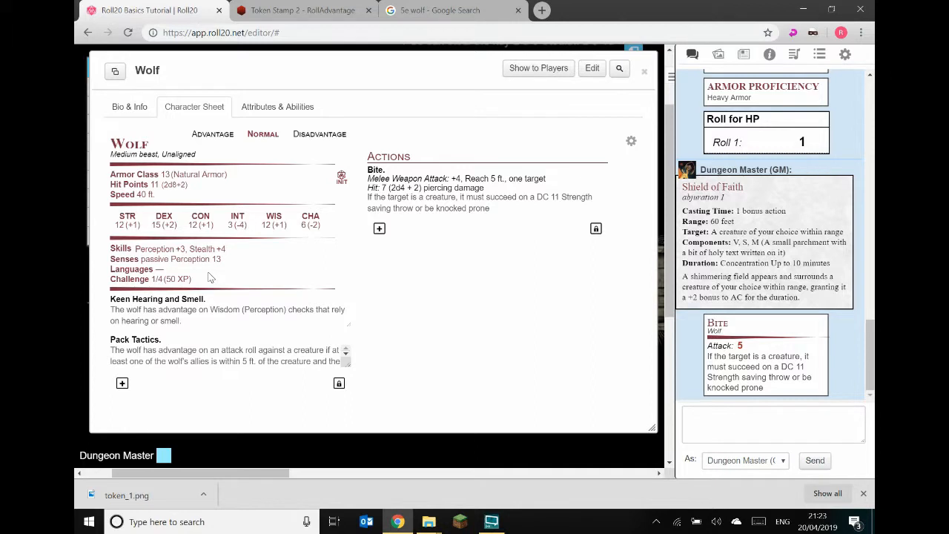
pyautogui.click(341, 178)
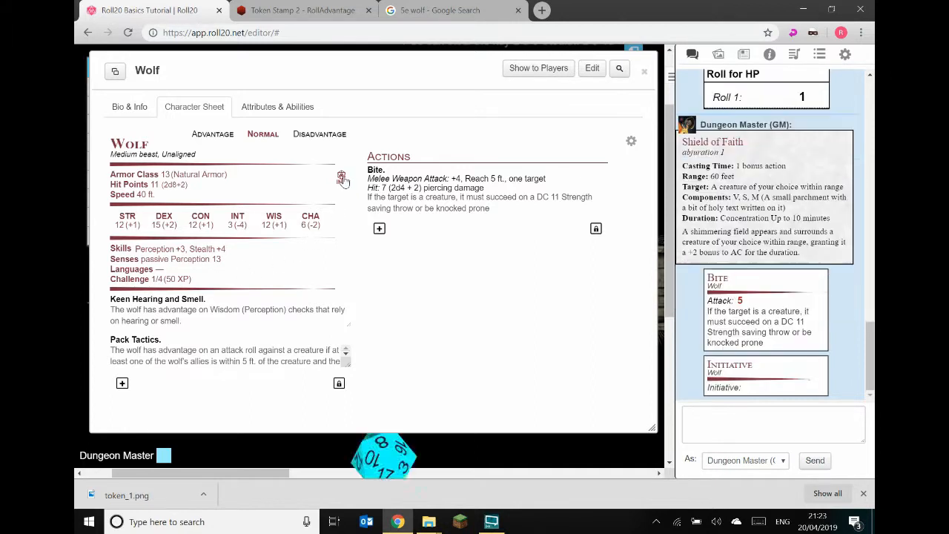
pyautogui.click(749, 424)
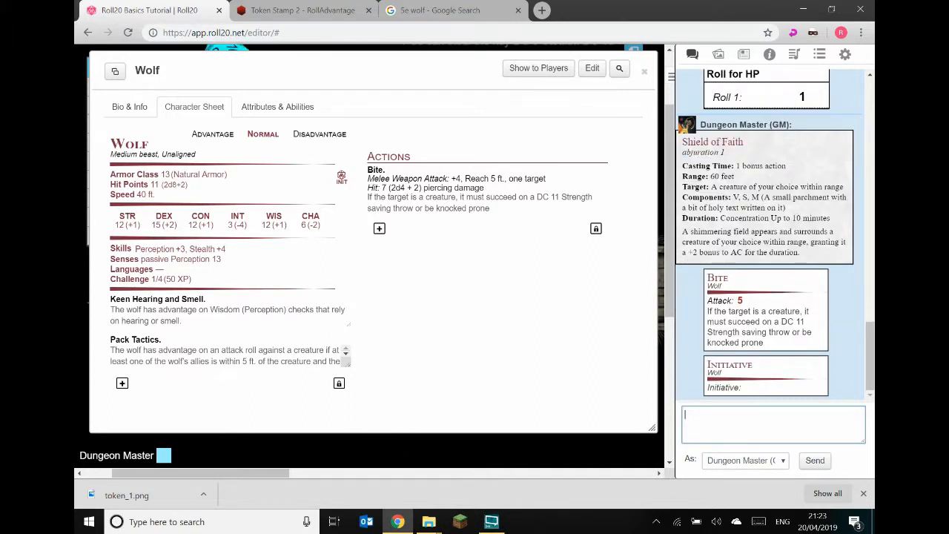
pyautogui.hotkey('ctrl', 'v')
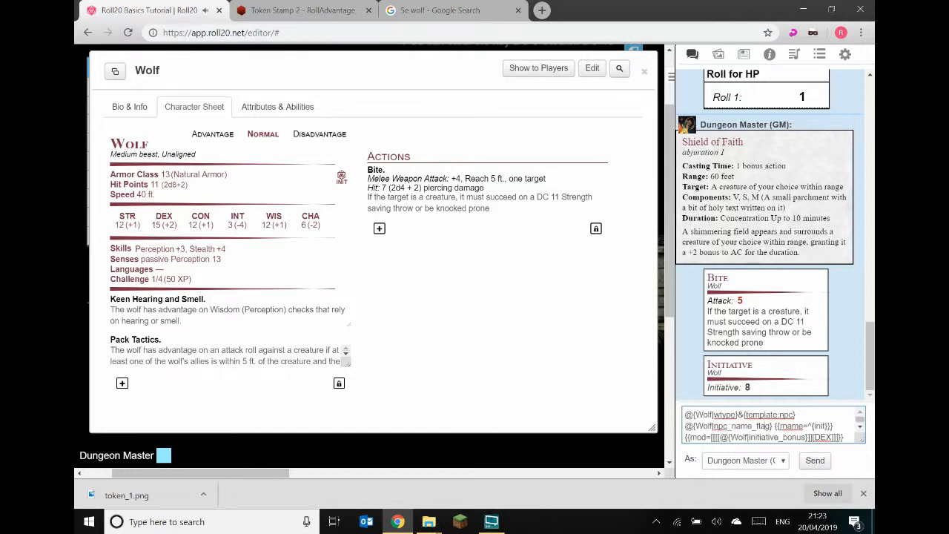
pyautogui.scroll(-1, 766, 426)
pyautogui.scroll(2, 767, 424)
pyautogui.hotkey('ctrl', 'a')
pyautogui.hotkey('ctrl', 'x')
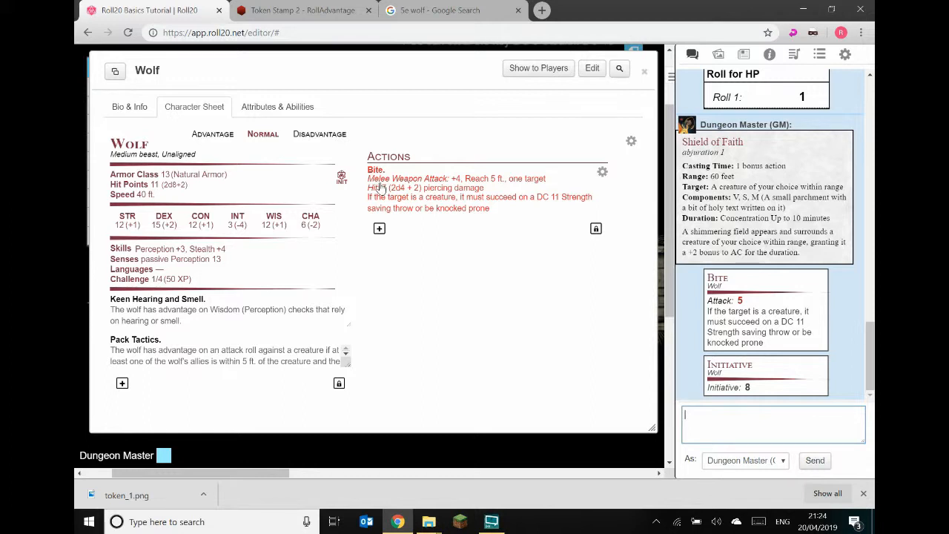
# Add a second Wolf ability named Initiative with the cut macro text pasted as plain text, and show it as a token action.
pyautogui.click(277, 109)
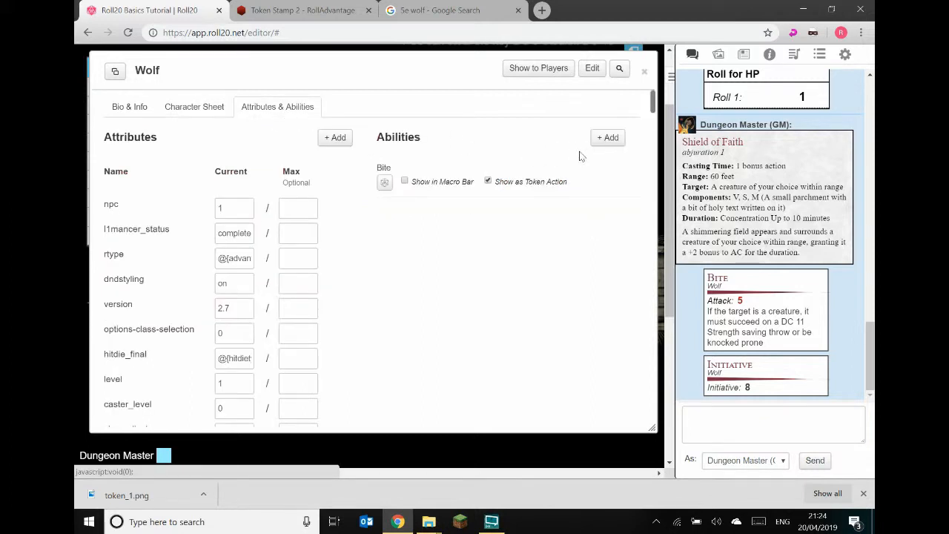
pyautogui.click(605, 144)
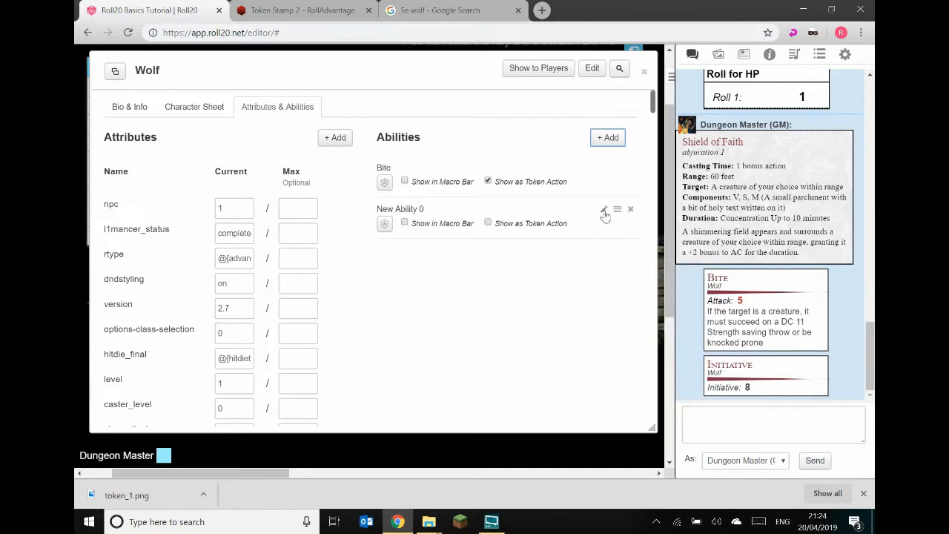
pyautogui.click(606, 213)
pyautogui.moveTo(438, 213); pyautogui.dragTo(356, 225)
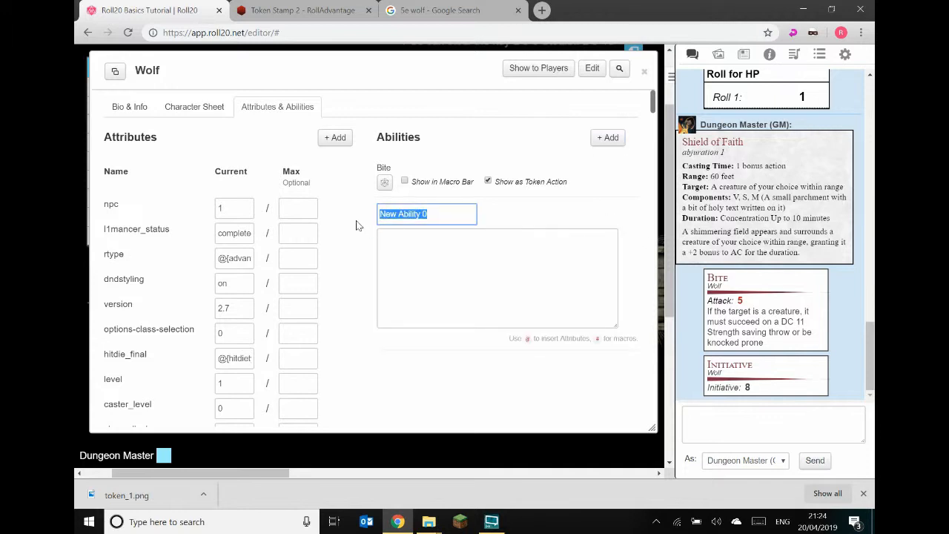
pyautogui.write('Initiative')
pyautogui.press('Tab')
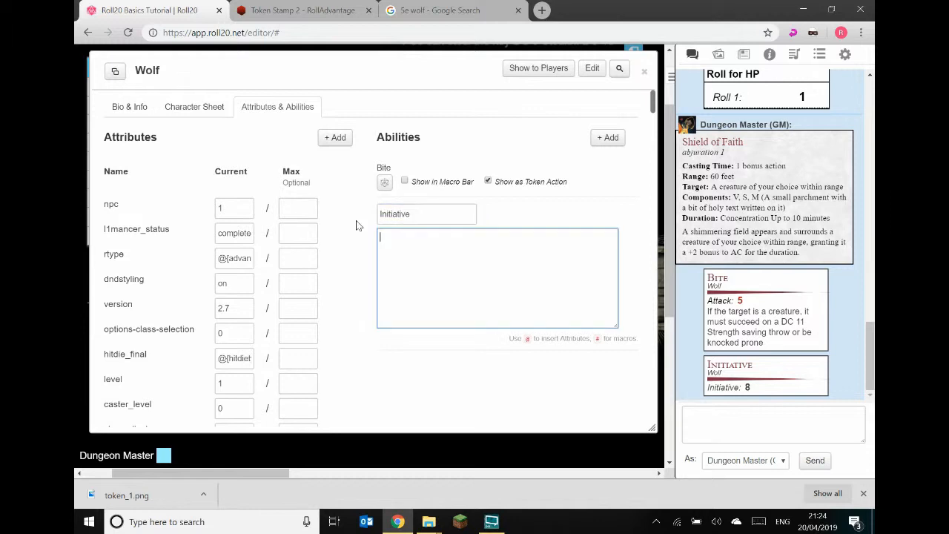
pyautogui.hotkey('ctrl', 'v')
pyautogui.hotkey('ctrl', 'a')
pyautogui.press('BackSpace')
pyautogui.rightClick(396, 247)
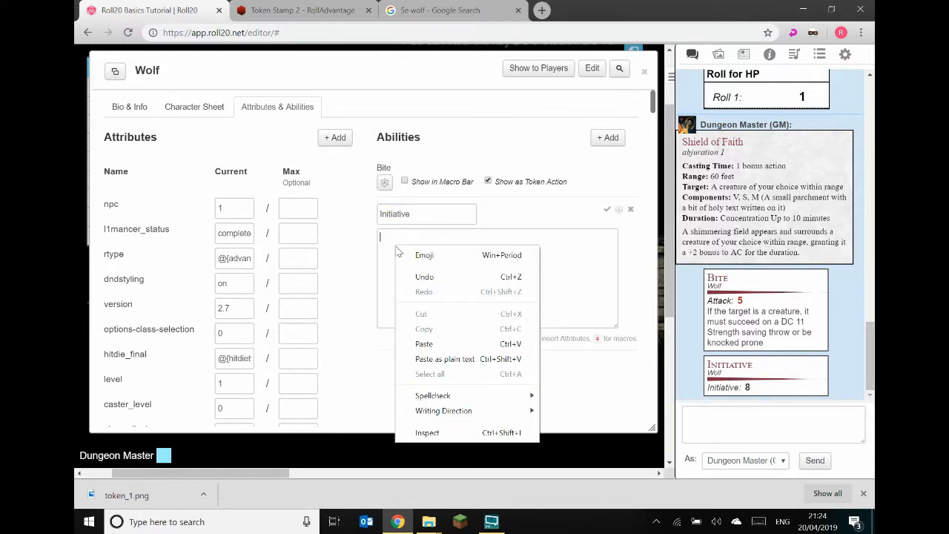
pyautogui.click(449, 360)
pyautogui.click(606, 212)
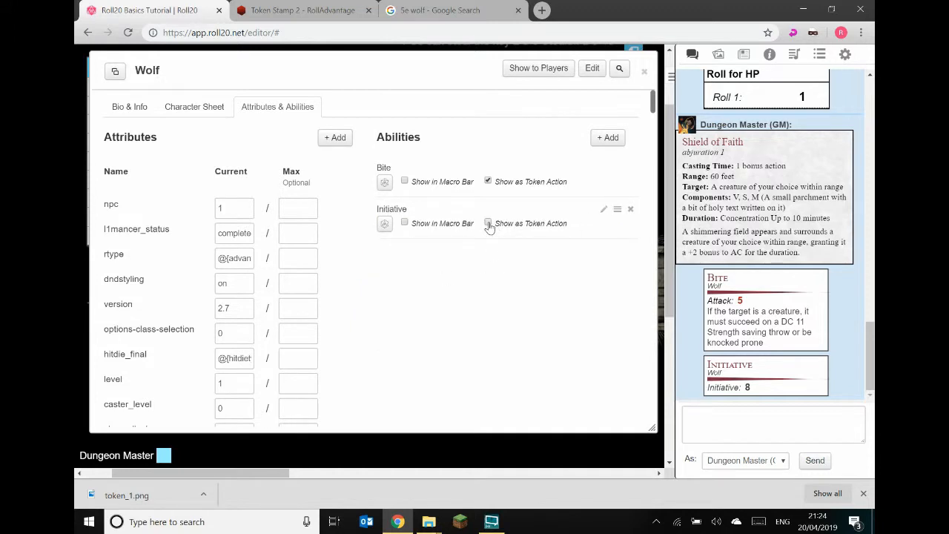
pyautogui.click(488, 223)
# Close the Wolf's sheet and select its token on the map to check the token actions, then deselect it.
pyautogui.click(200, 109)
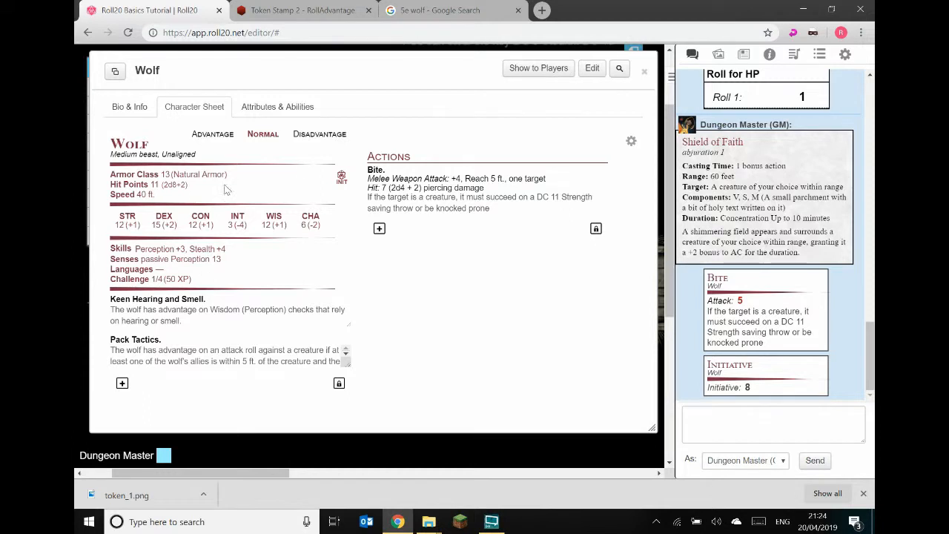
pyautogui.click(645, 72)
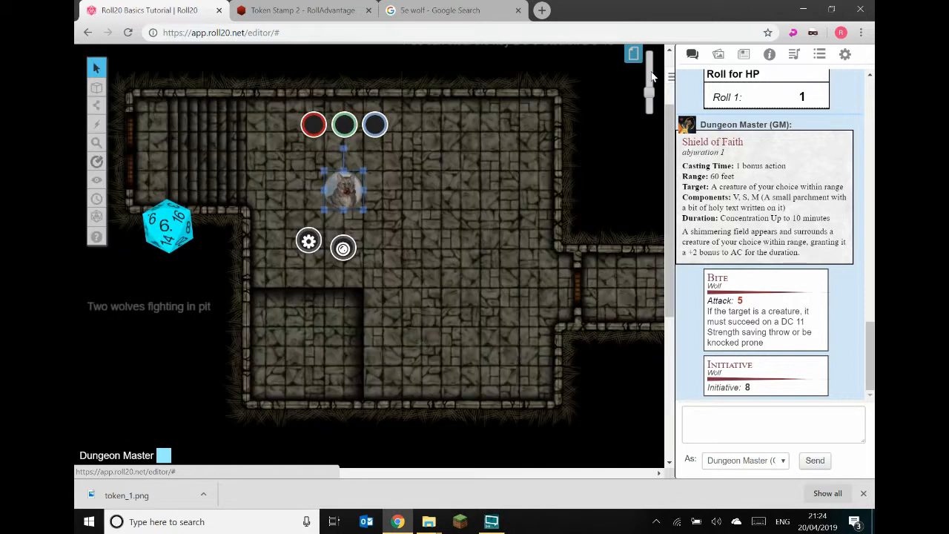
pyautogui.click(348, 192)
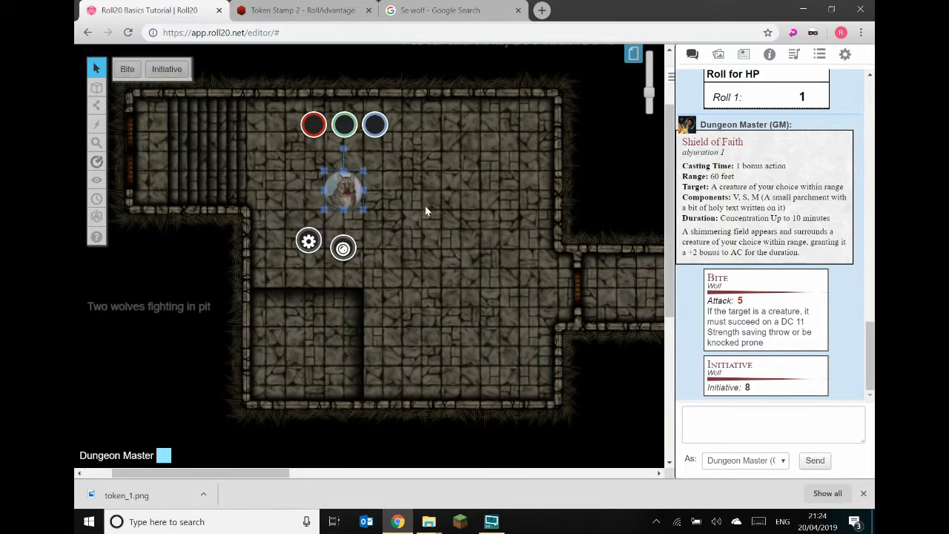
pyautogui.click(393, 222)
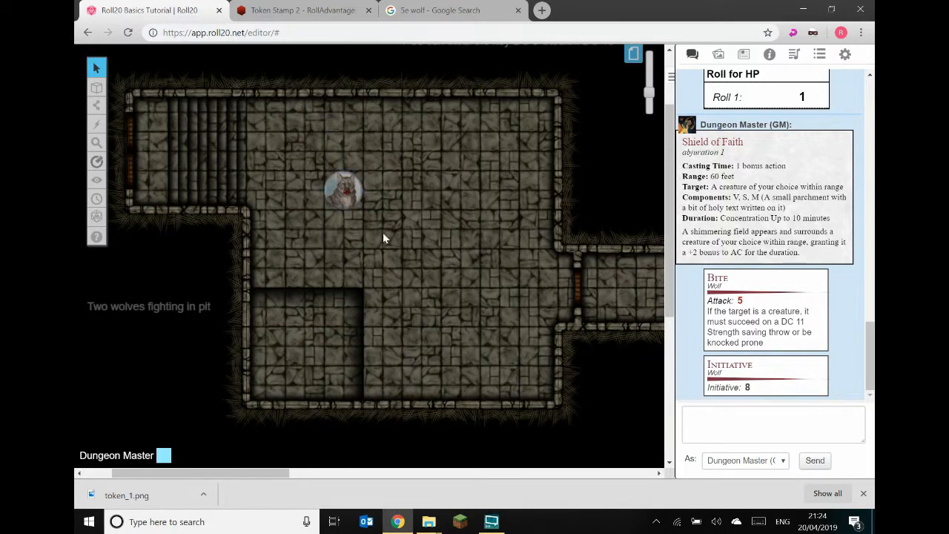
# Open the Wolf token's settings and arrange the window so the Wolf's compendium stats are readable beside it.
pyautogui.click(343, 194)
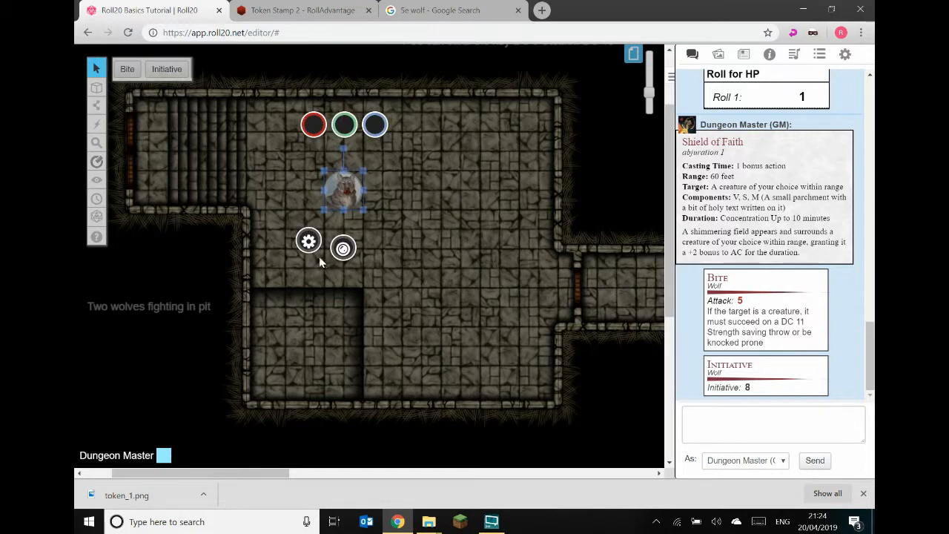
pyautogui.click(308, 243)
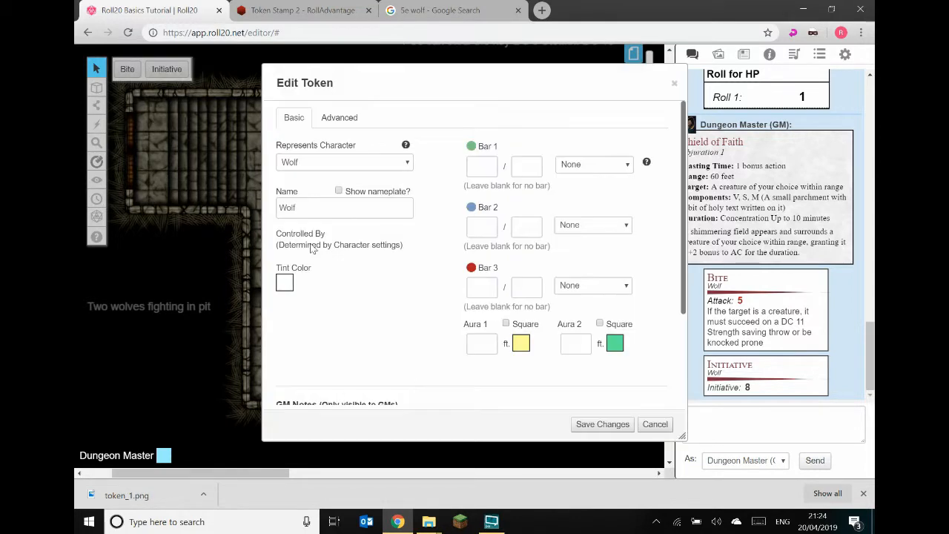
pyautogui.click(588, 168)
pyautogui.click(588, 168)
pyautogui.moveTo(683, 73); pyautogui.dragTo(691, 72)
pyautogui.click(768, 55)
pyautogui.moveTo(527, 83); pyautogui.dragTo(485, 78)
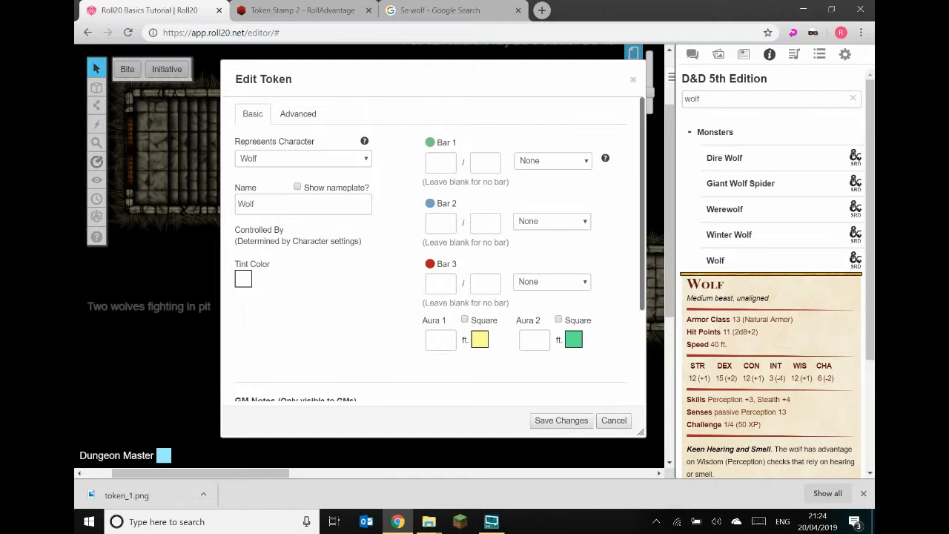
# Set the token's Bar 1 to 11 and Bar 2 to 13, let all players see Bar 1, and save the changes.
pyautogui.click(441, 162)
pyautogui.write('11')
pyautogui.press('Tab')
pyautogui.press('Tab')
pyautogui.press('Tab')
pyautogui.click(298, 114)
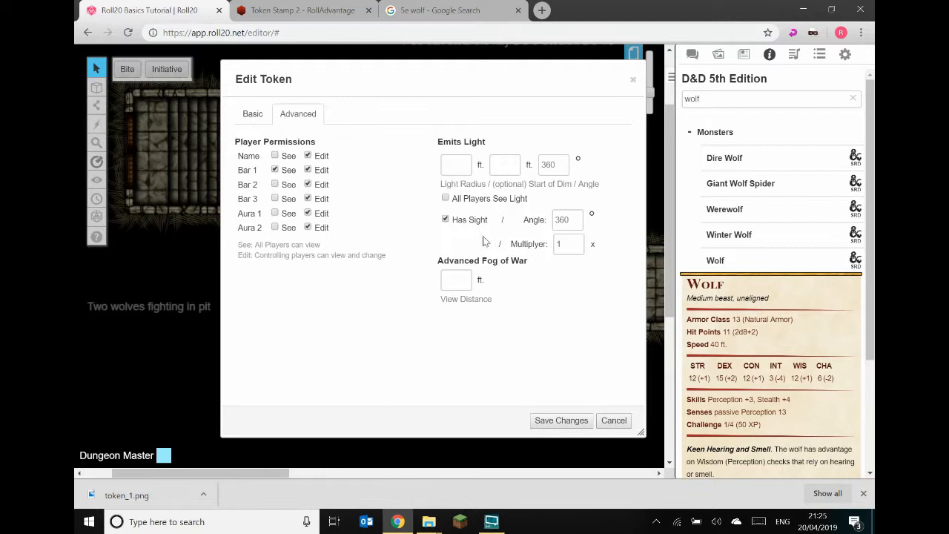
pyautogui.click(456, 281)
pyautogui.click(561, 422)
# Set the selected token as the Wolf character's default token, save, close the sheet, and select the token on the map.
pyautogui.click(745, 56)
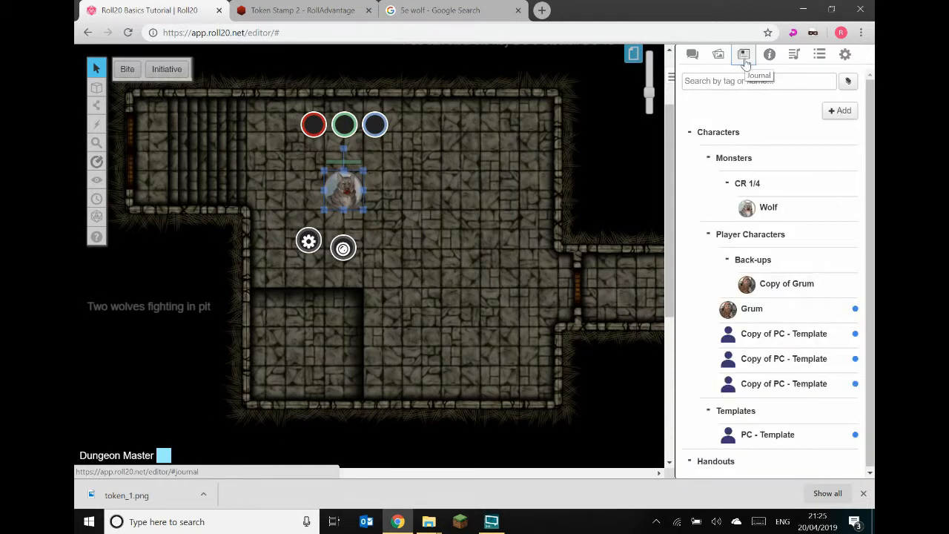
pyautogui.click(768, 209)
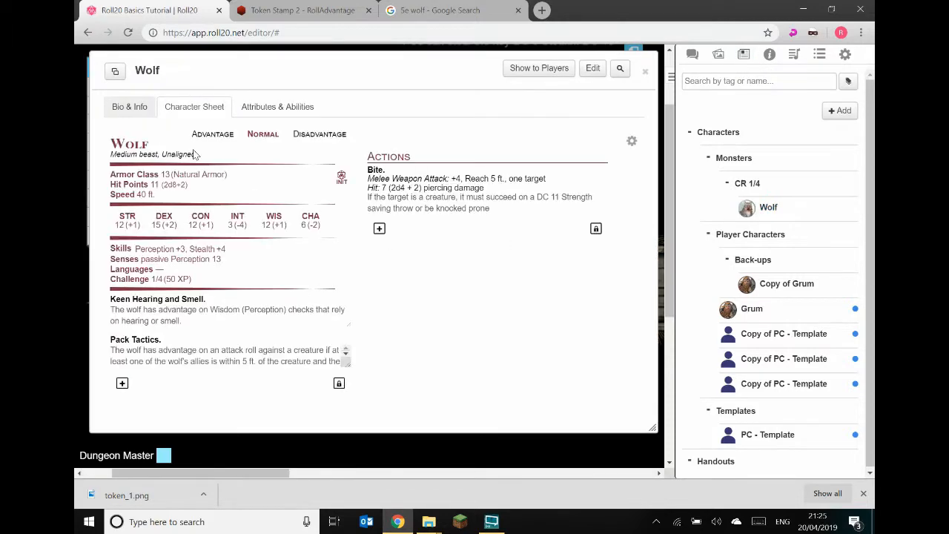
pyautogui.click(593, 67)
pyautogui.click(315, 357)
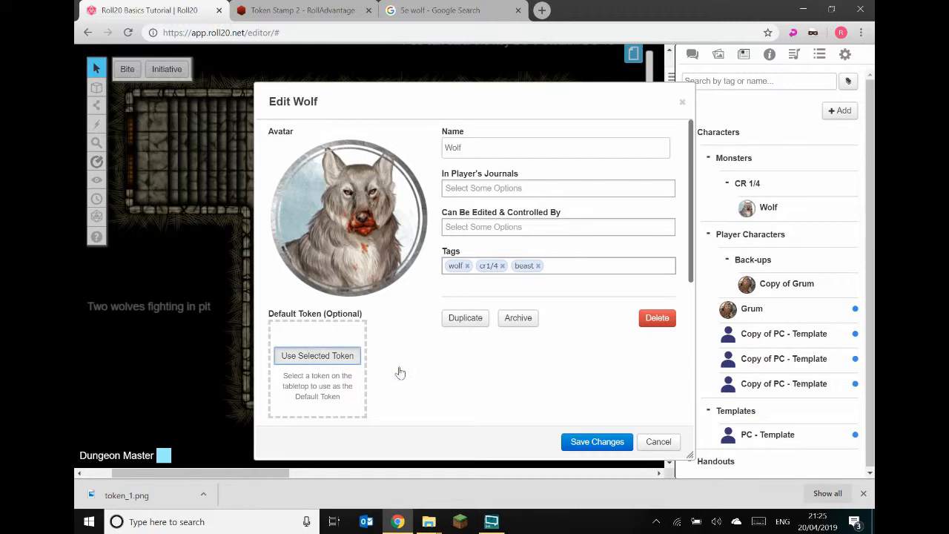
pyautogui.click(597, 441)
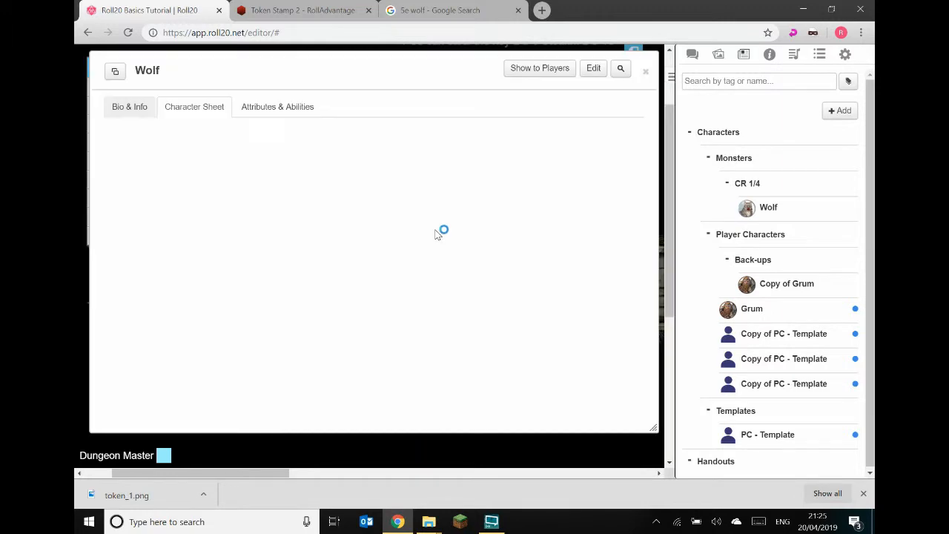
pyautogui.click(645, 71)
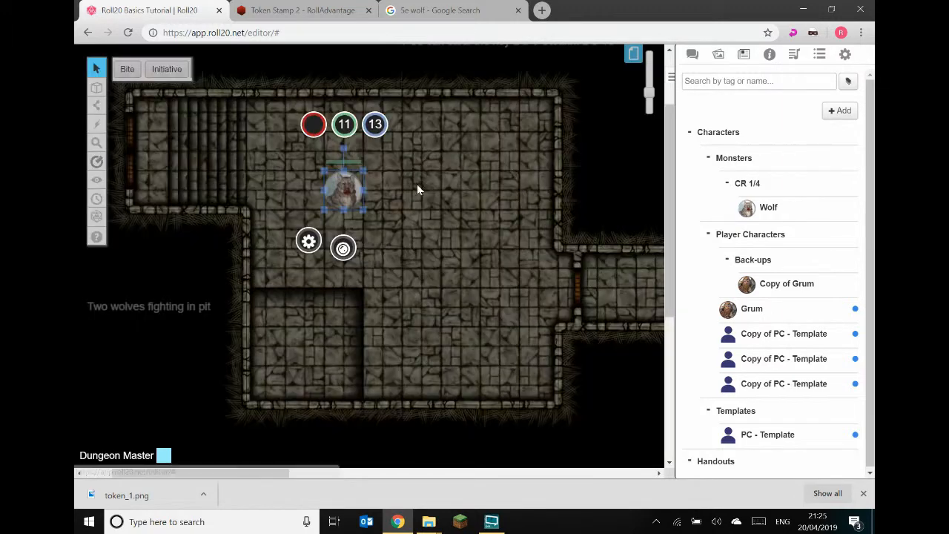
pyautogui.click(351, 207)
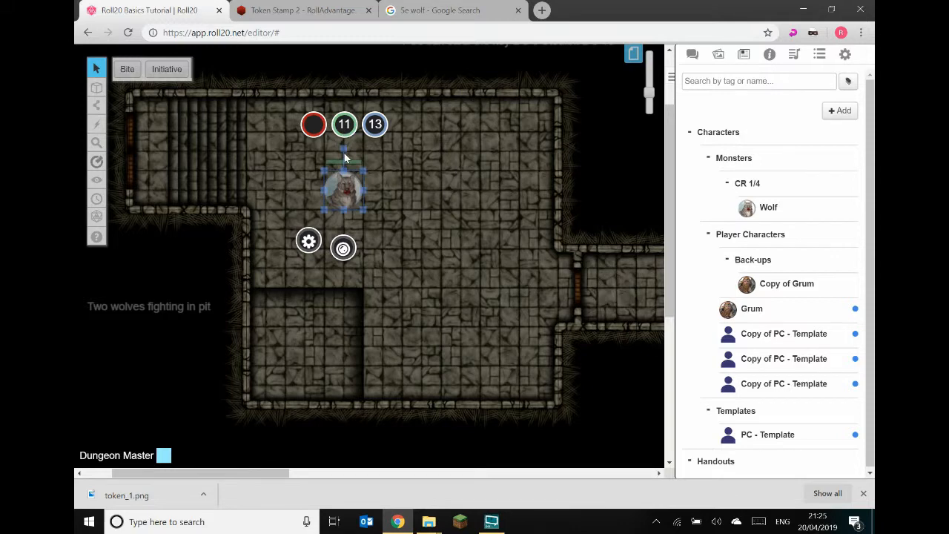
# Place two Grum tokens on the map and position them in the room near the Wolf token.
pyautogui.moveTo(747, 319); pyautogui.dragTo(463, 260)
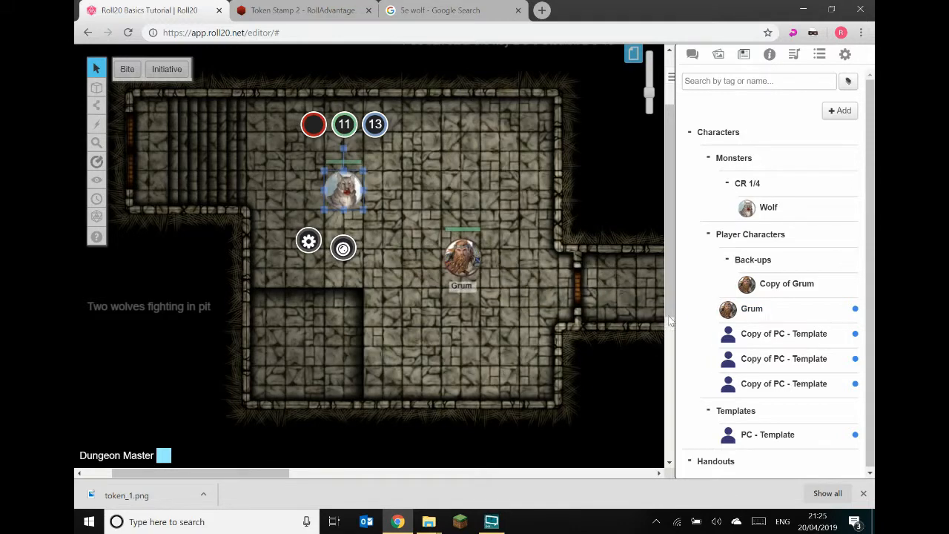
pyautogui.moveTo(723, 315); pyautogui.dragTo(504, 181)
pyautogui.moveTo(467, 260); pyautogui.dragTo(464, 269)
pyautogui.click(515, 190)
pyautogui.moveTo(511, 186); pyautogui.dragTo(499, 197)
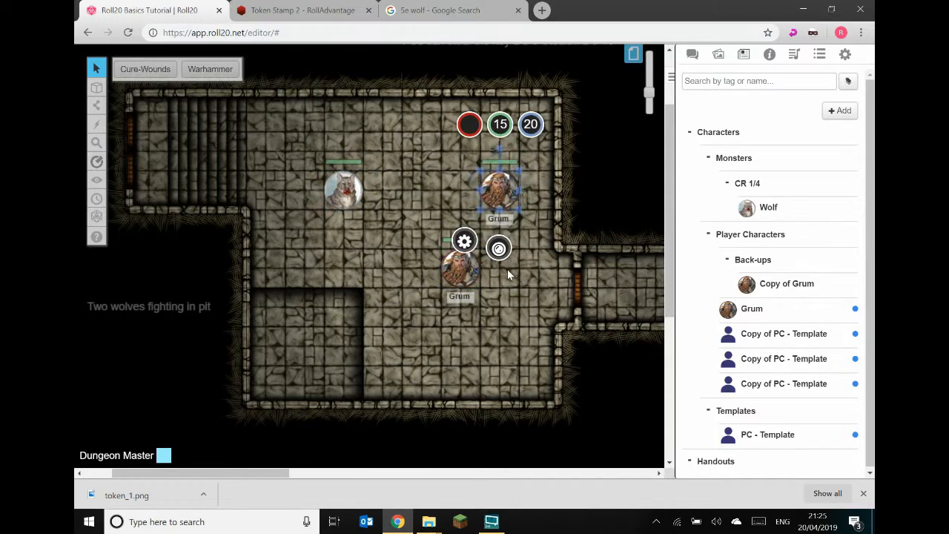
# Set the upper Grum token's green bar to 10.
pyautogui.click(506, 129)
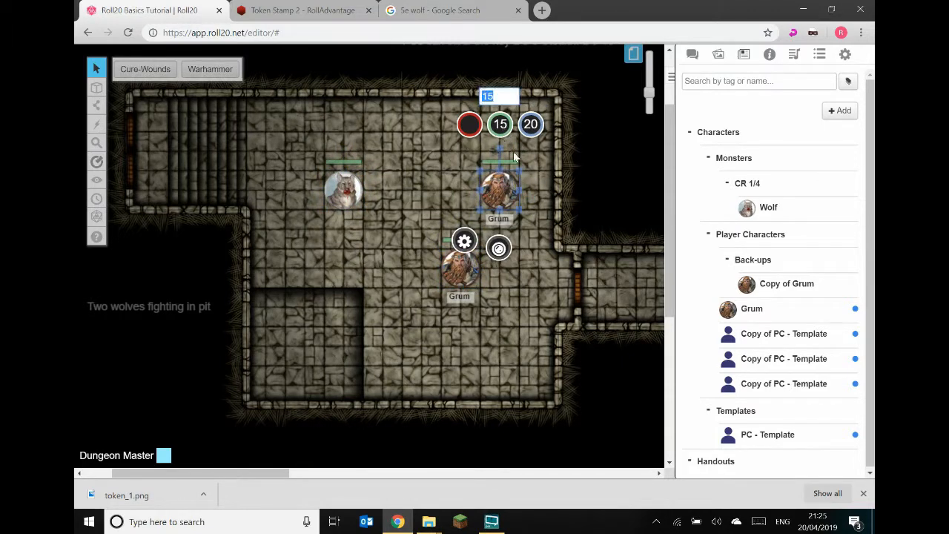
pyautogui.write('10')
pyautogui.press('Return')
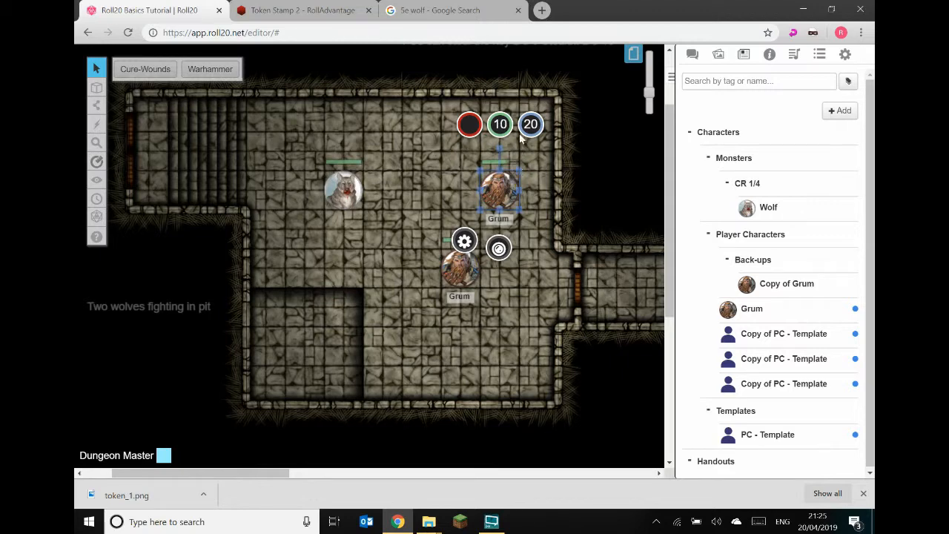
# Select the lower Grum token and set its green bar to 15.
pyautogui.click(498, 310)
pyautogui.click(467, 276)
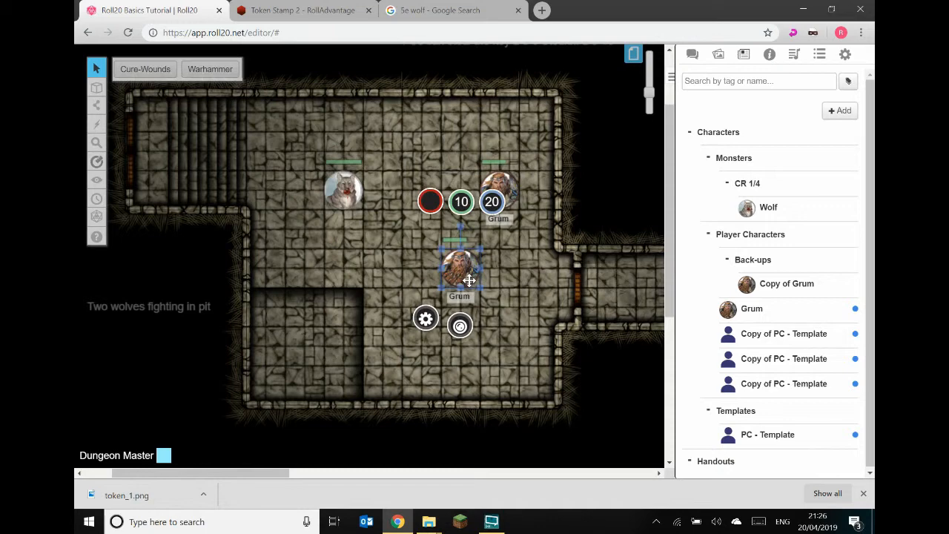
pyautogui.click(462, 212)
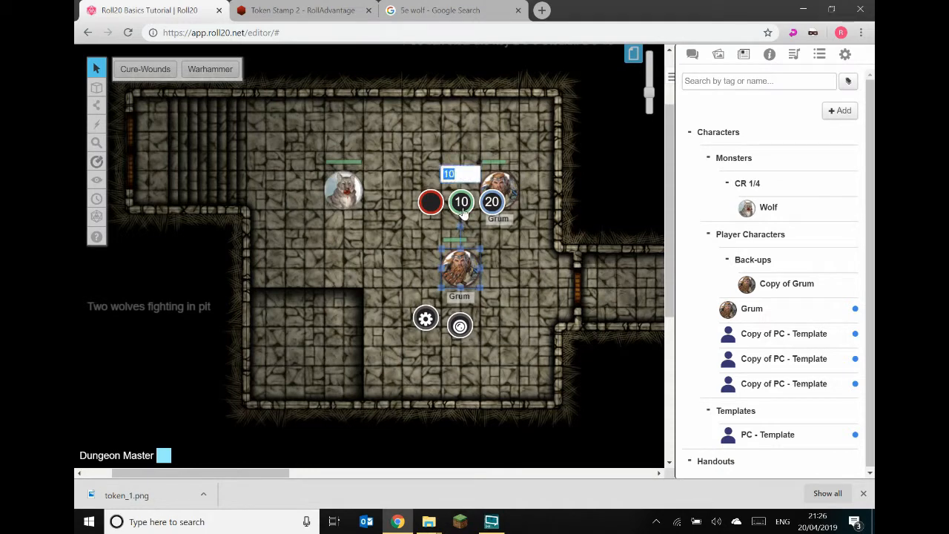
pyautogui.write('15')
pyautogui.press('Return')
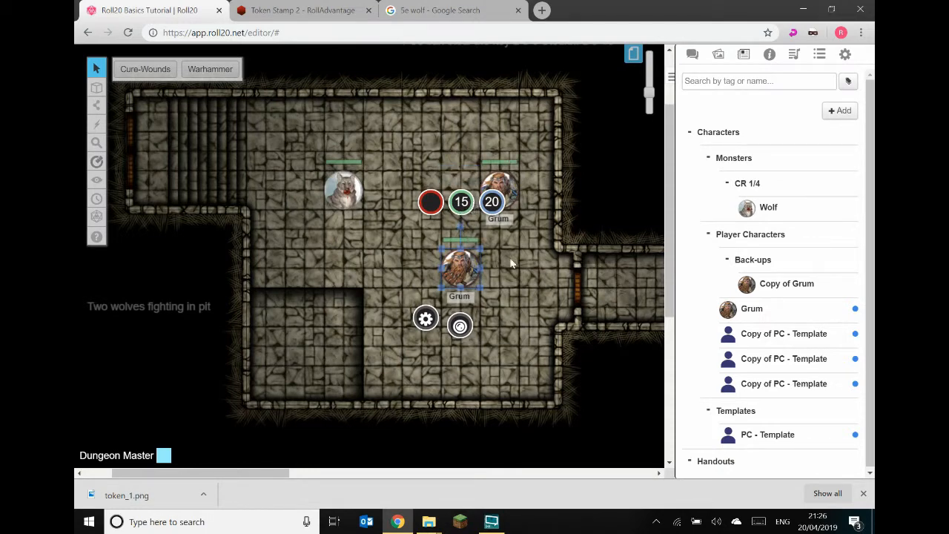
# Delete both Grum tokens from the map.
pyautogui.click(510, 224)
pyautogui.click(507, 198)
pyautogui.press('Delete')
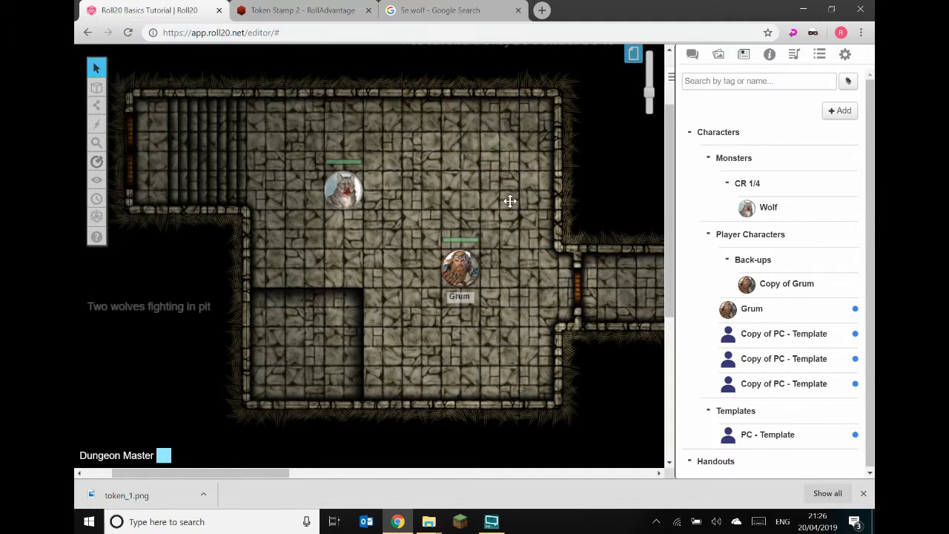
pyautogui.click(459, 271)
pyautogui.press('Delete')
# Place a second Wolf token on the map and set its Bar 1 to 5.
pyautogui.click(352, 210)
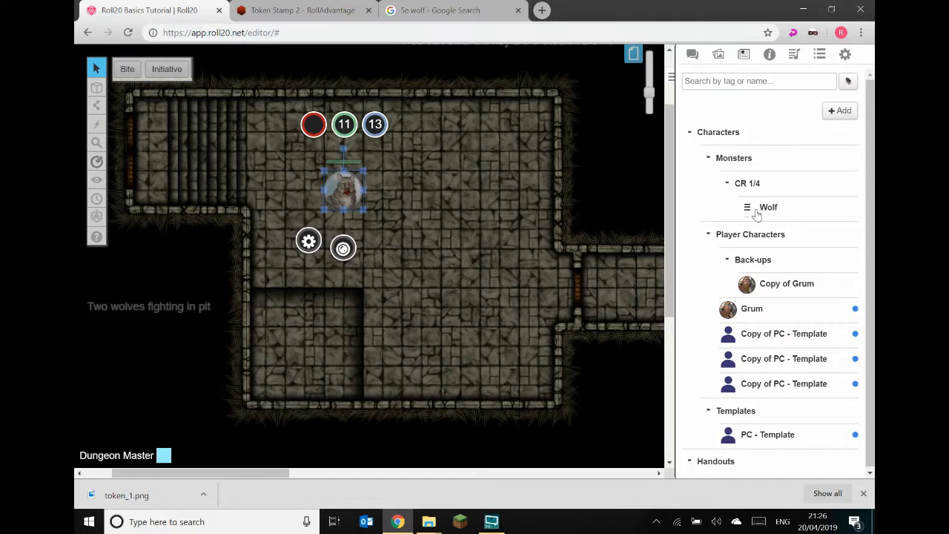
pyautogui.moveTo(768, 208); pyautogui.dragTo(421, 160)
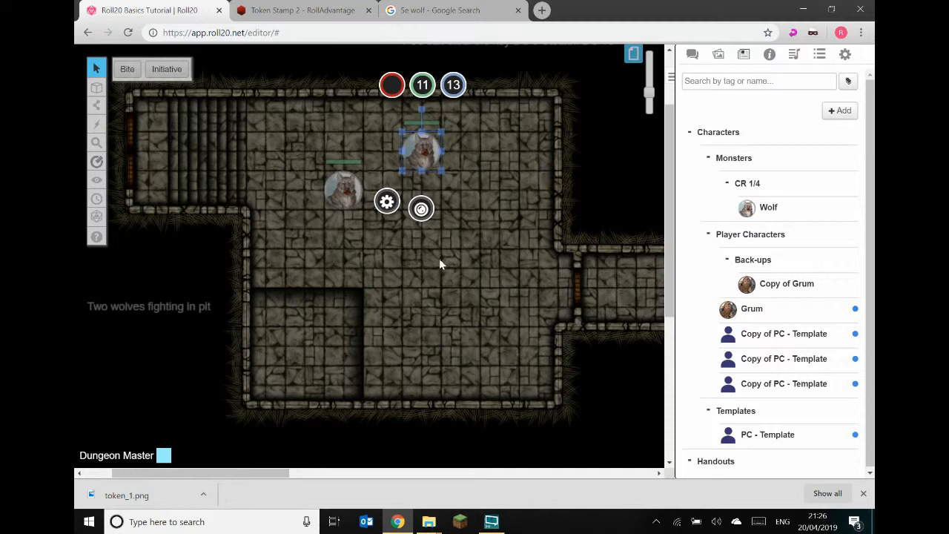
pyautogui.click(422, 86)
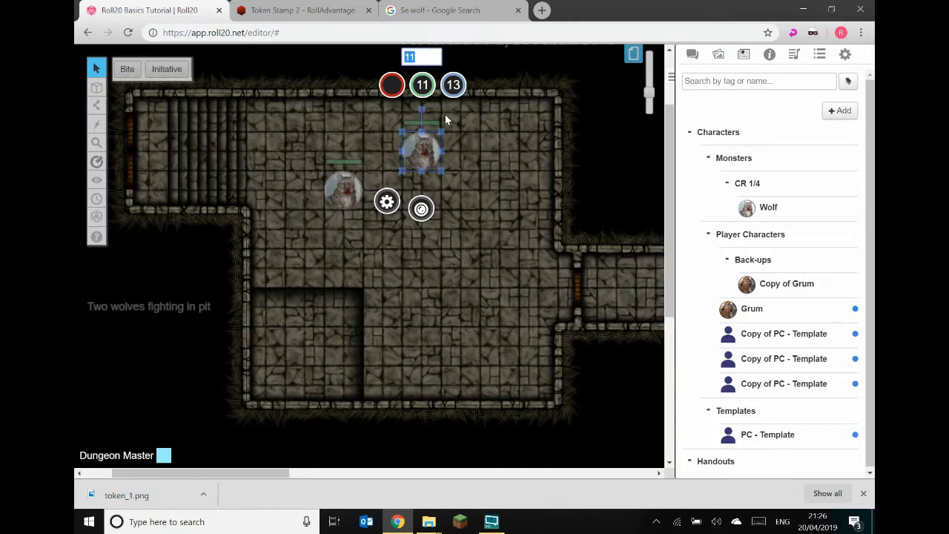
pyautogui.write('5')
pyautogui.press('Return')
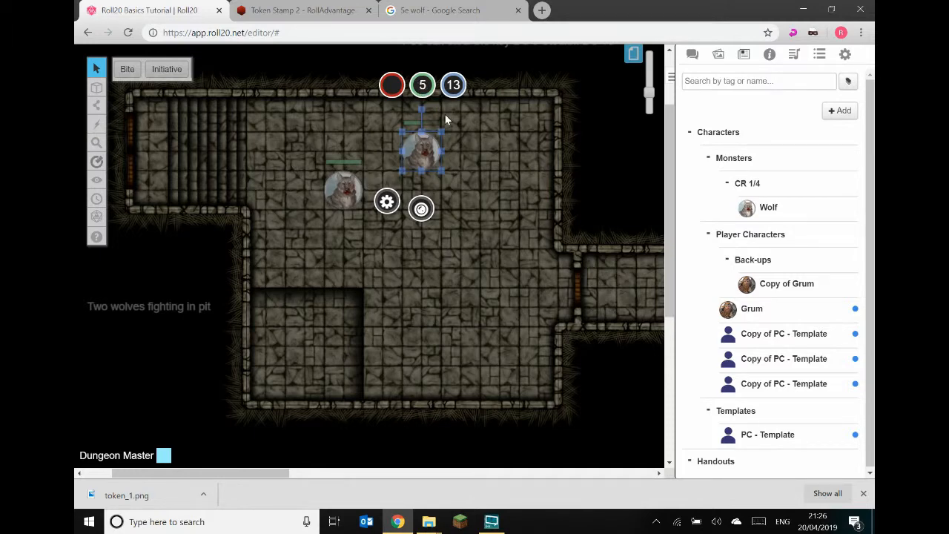
# Open the first Wolf token's basic settings, review its Bar 1 values, and save the changes.
pyautogui.click(466, 178)
pyautogui.click(334, 193)
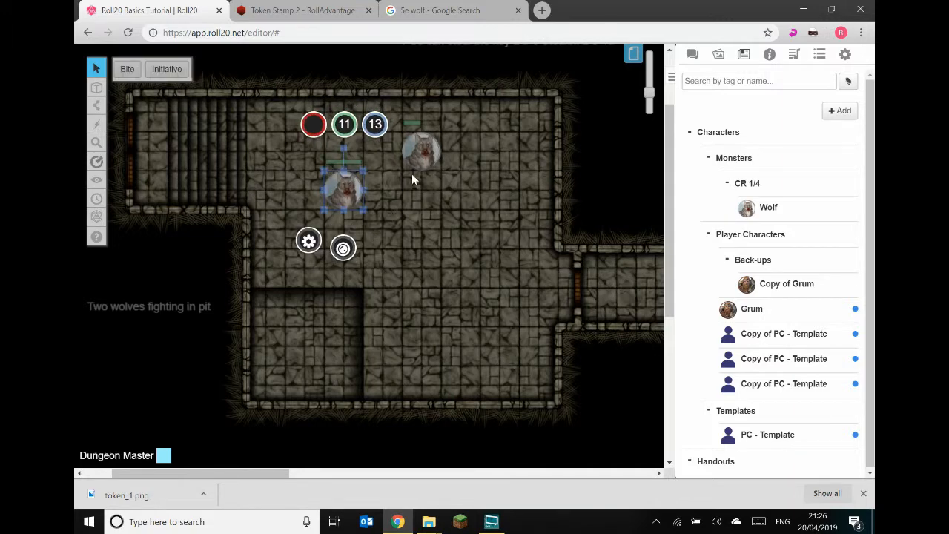
pyautogui.click(344, 125)
pyautogui.click(309, 241)
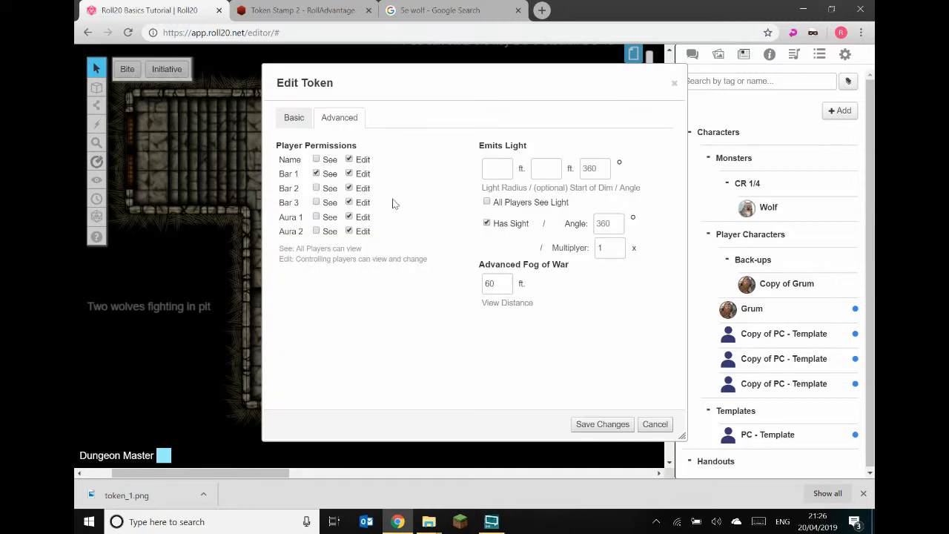
pyautogui.click(292, 120)
pyautogui.moveTo(524, 167); pyautogui.dragTo(508, 170)
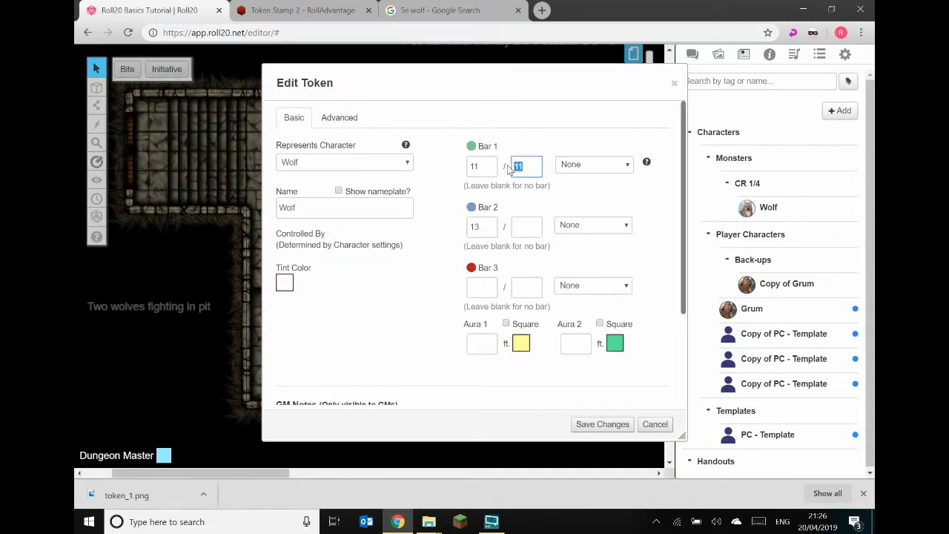
pyautogui.hotkey('shift', 'Tab')
pyautogui.click(603, 424)
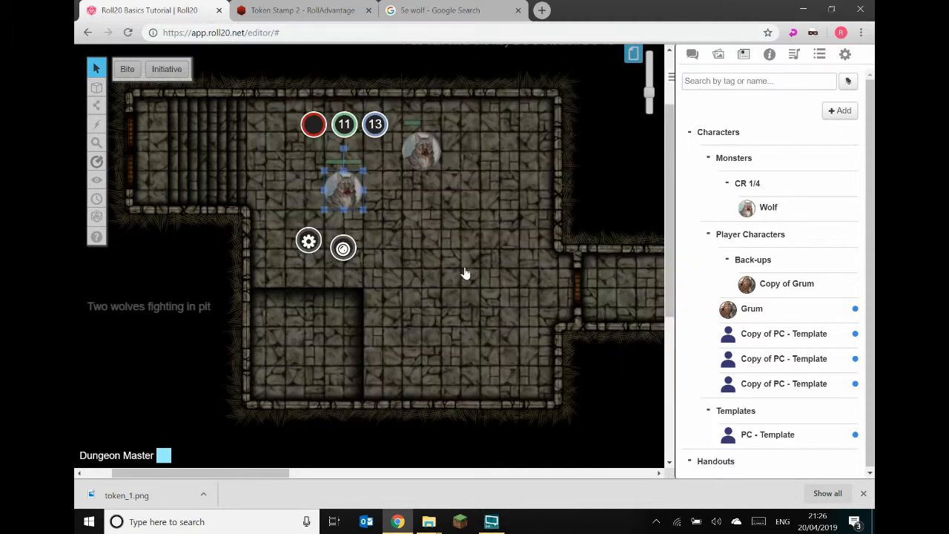
# Delete the second Wolf token and set the remaining Wolf token's Bar 1 to 16.
pyautogui.click(424, 181)
pyautogui.click(421, 157)
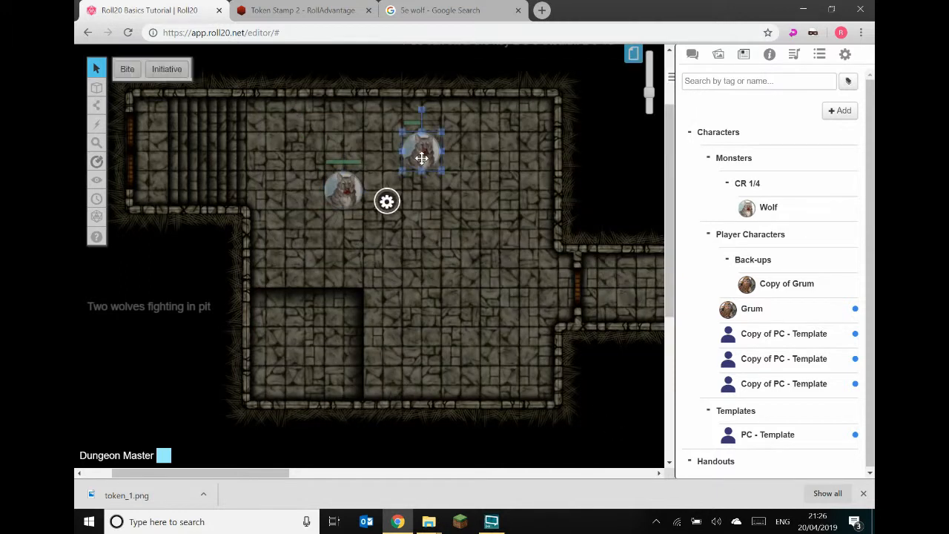
pyautogui.press('Delete')
pyautogui.click(349, 180)
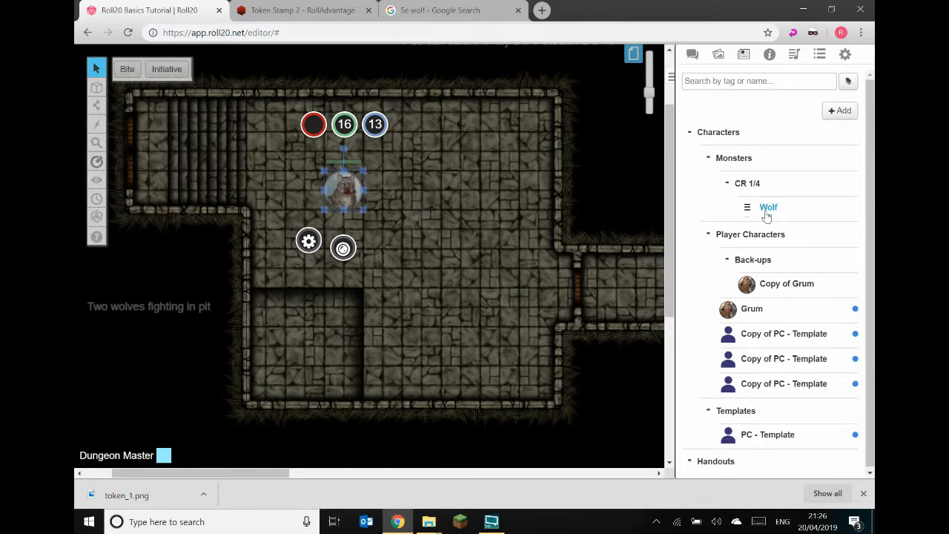
# Place another Wolf token from the journal on the map and select it to check its default bars.
pyautogui.moveTo(766, 210); pyautogui.dragTo(454, 184)
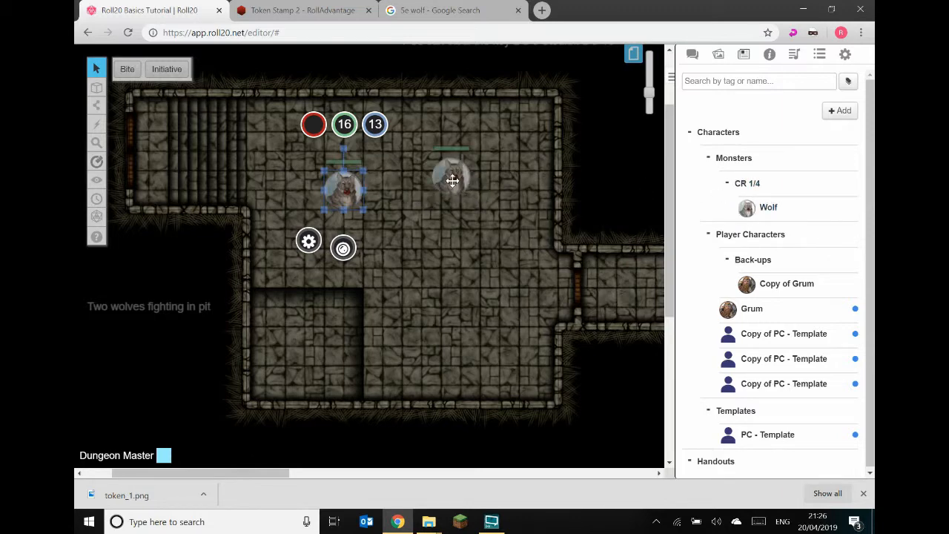
pyautogui.click(453, 182)
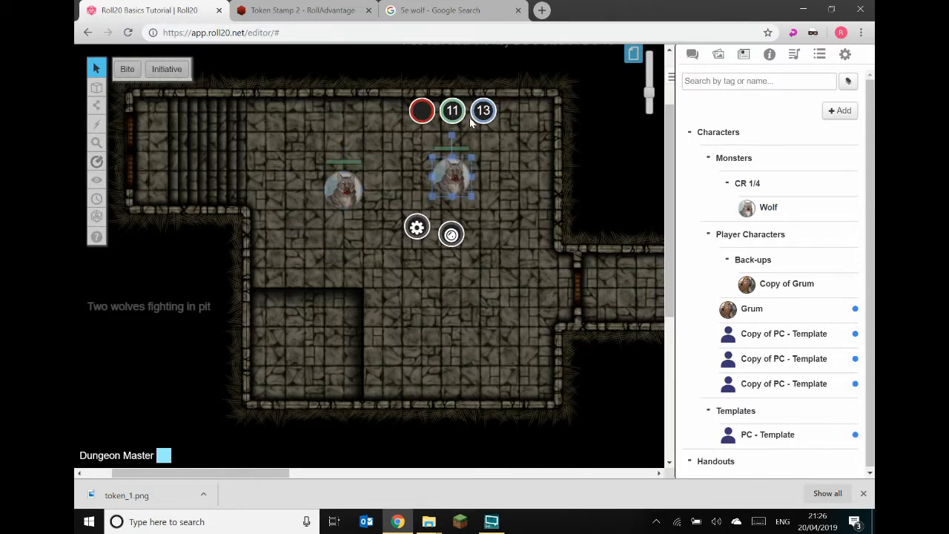
pyautogui.click(503, 191)
# Move both Wolf tokens into the pit, side by side with one empty square between them, and deselect them.
pyautogui.moveTo(350, 191); pyautogui.dragTo(276, 307)
pyautogui.moveTo(445, 185); pyautogui.dragTo(322, 357)
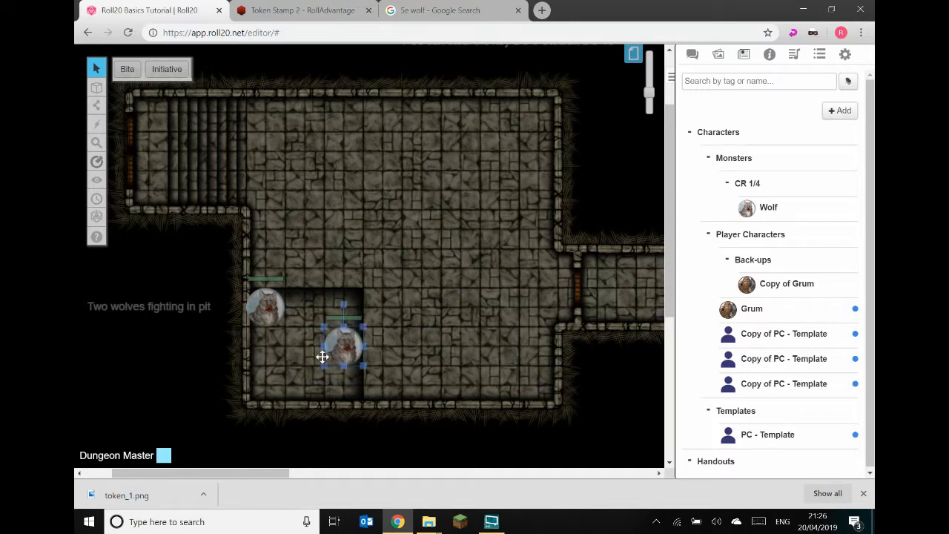
pyautogui.click(265, 312)
pyautogui.moveTo(265, 314); pyautogui.dragTo(266, 348)
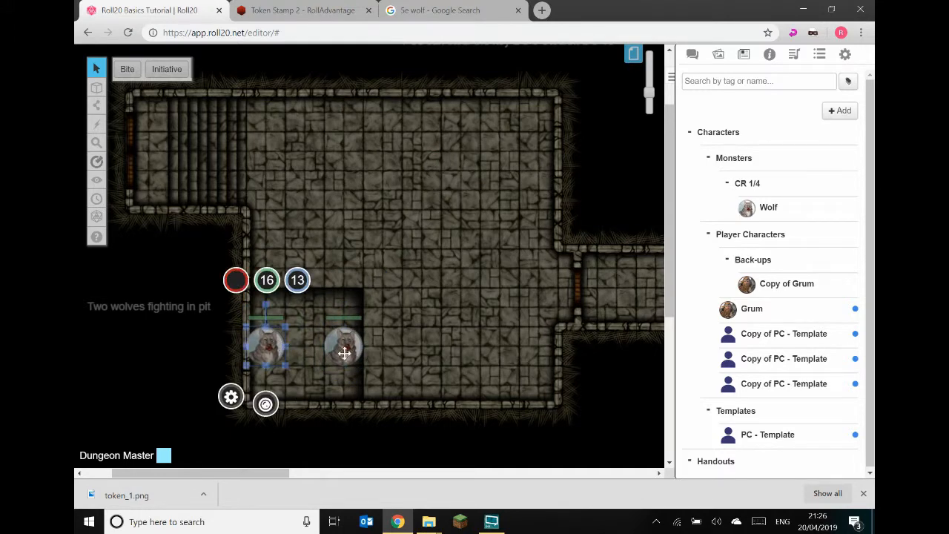
pyautogui.click(422, 358)
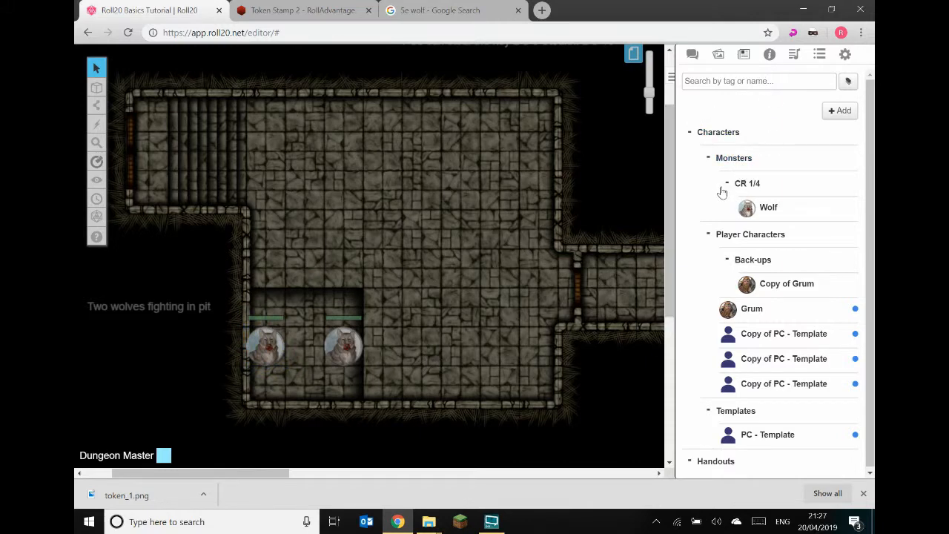
# Search the compendium for goblin, review the Goblin monster's traits, actions and attributes, and close the entry.
pyautogui.click(769, 54)
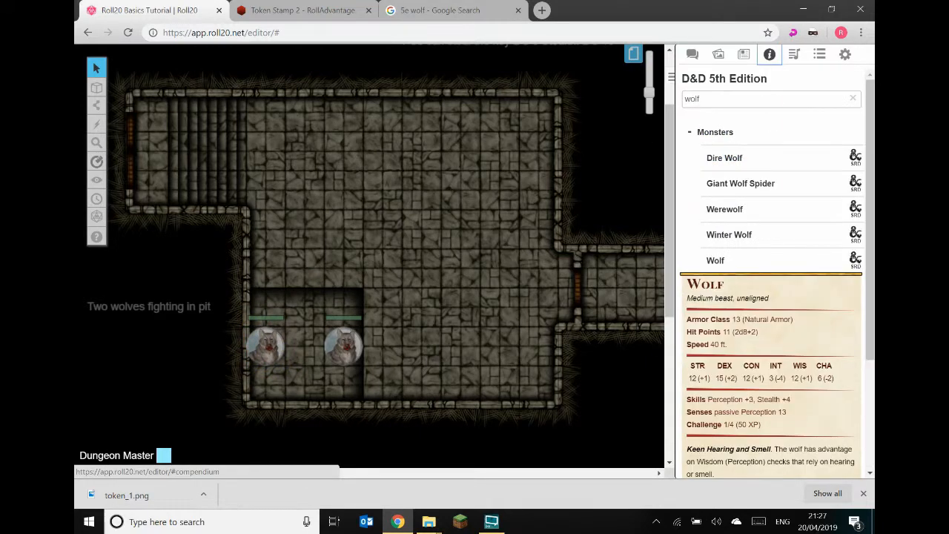
pyautogui.write('goblin')
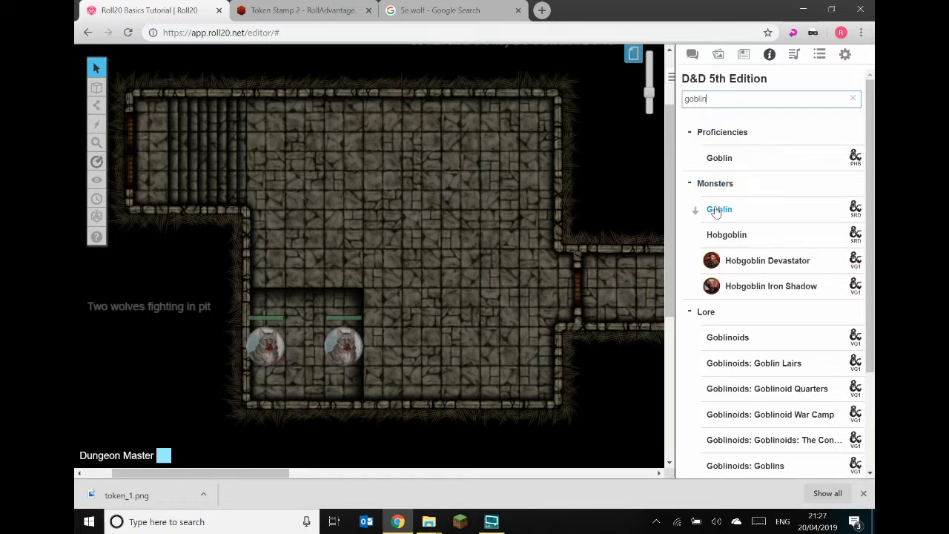
pyautogui.click(715, 213)
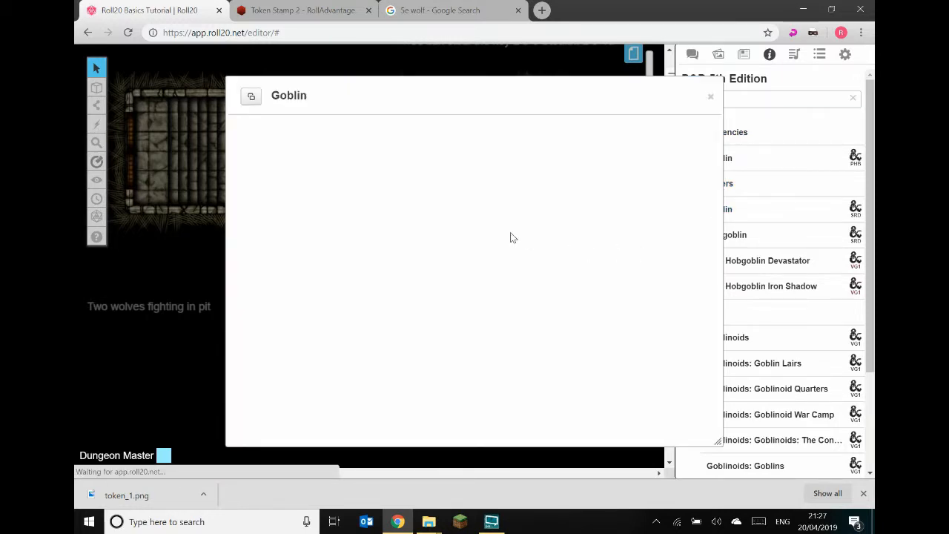
pyautogui.scroll(-1, 290, 301)
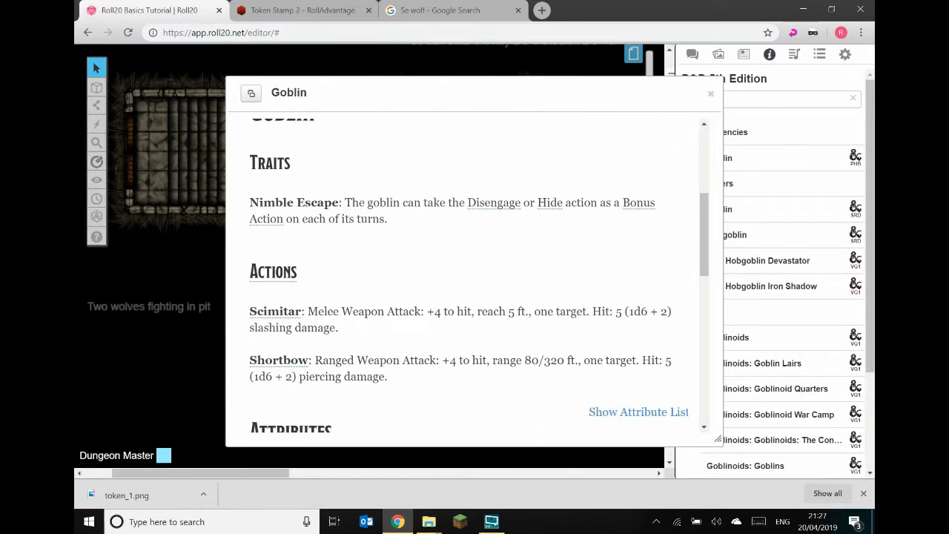
pyautogui.scroll(-5, 467, 274)
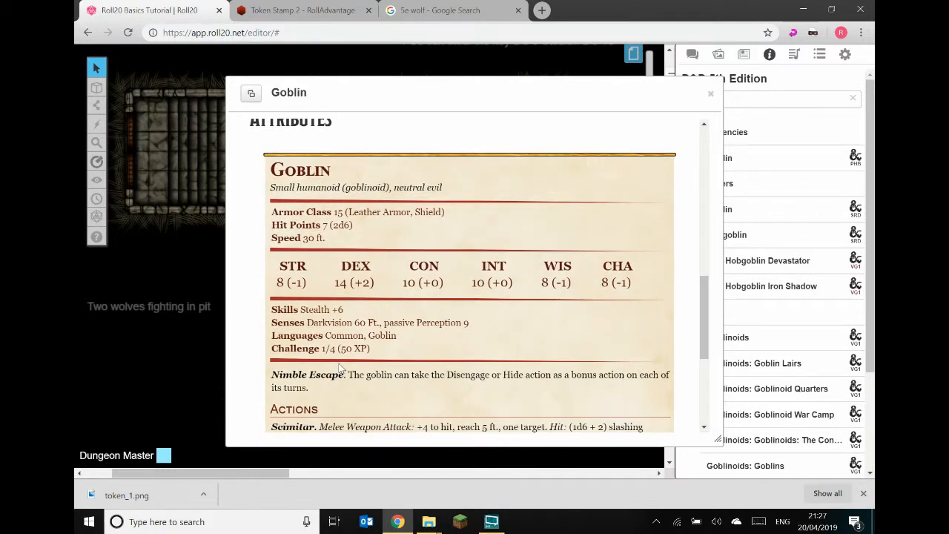
pyautogui.scroll(4, 340, 368)
pyautogui.scroll(-1, 339, 369)
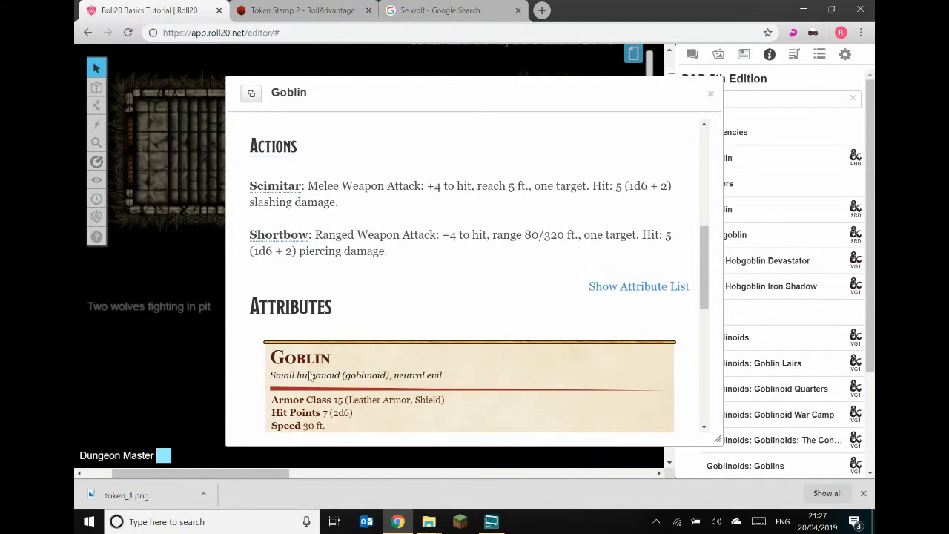
pyautogui.click(710, 93)
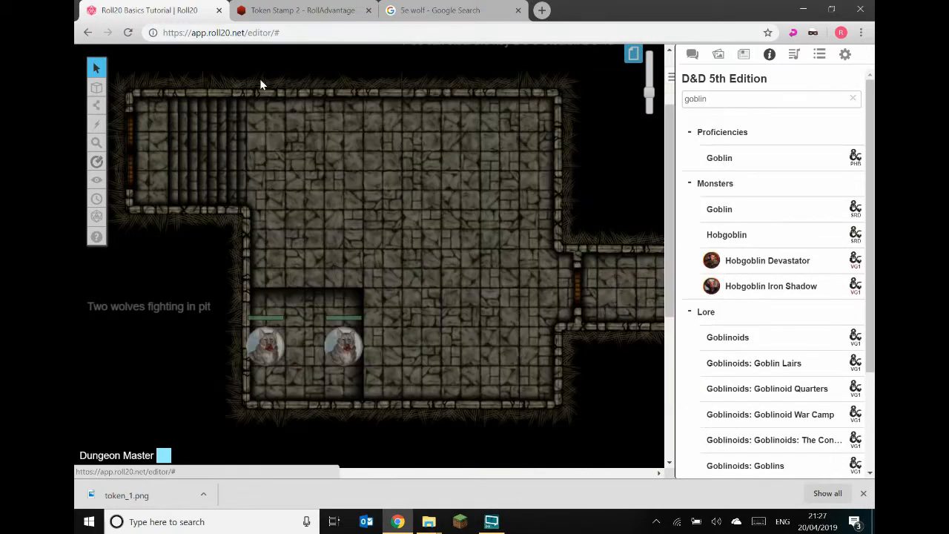
# Switch to Token Stamp 2 and delete the wolf image from the workspace.
pyautogui.click(290, 11)
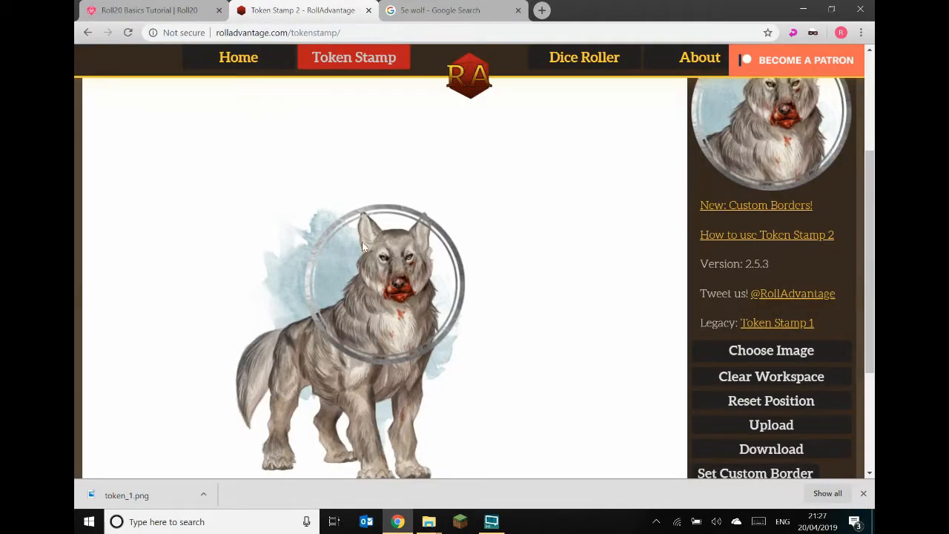
pyautogui.click(356, 282)
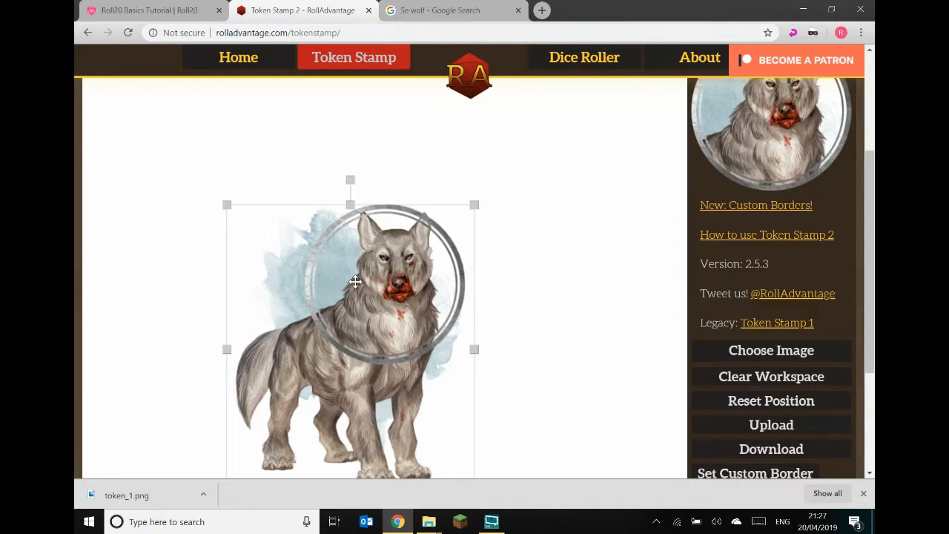
pyautogui.press('Delete')
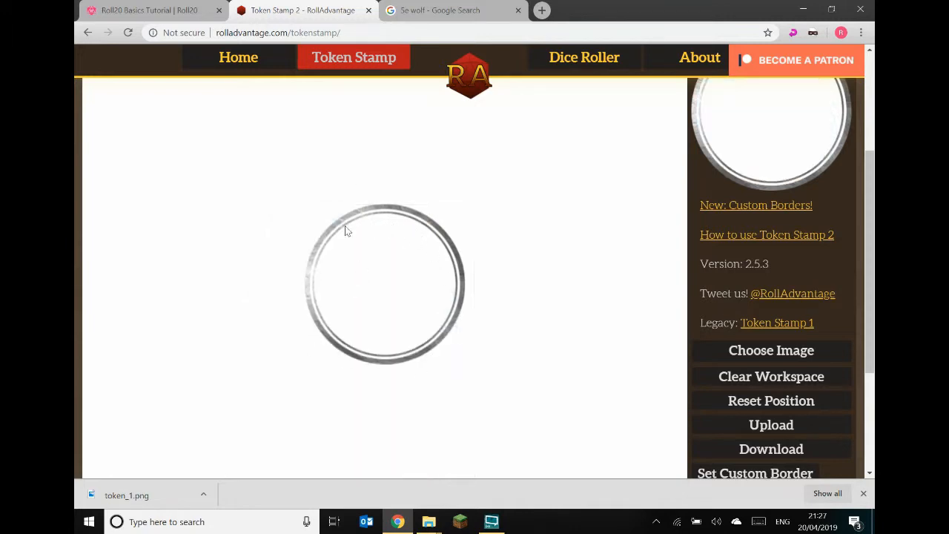
# Search Google Images for "5e goblin" and bring the D&D Beyond goblin picture into the Token Stamp 2 workspace.
pyautogui.click(424, 10)
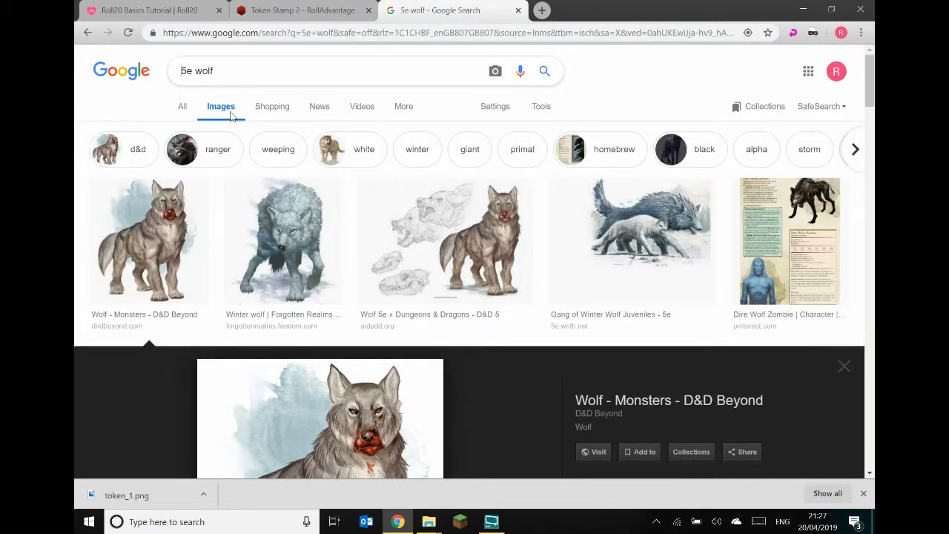
pyautogui.doubleClick(204, 71)
pyautogui.write('goblin')
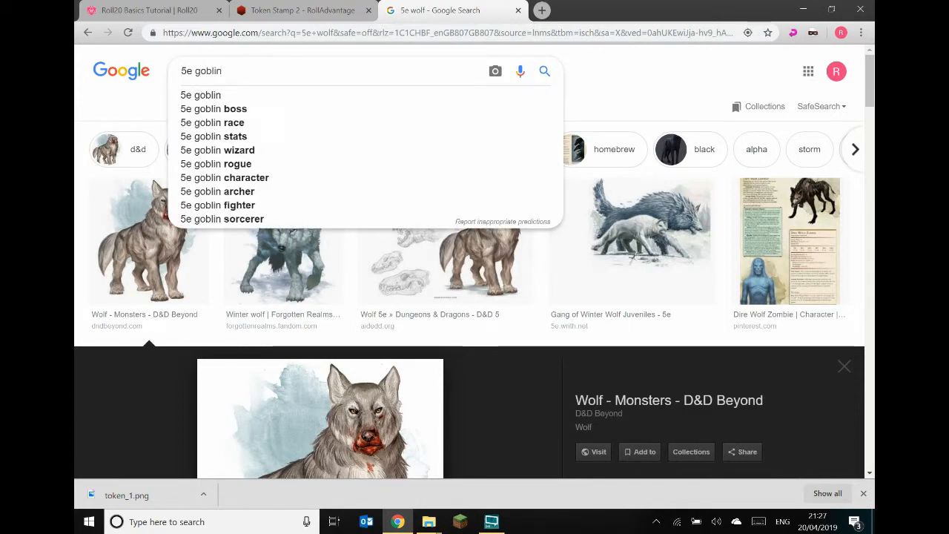
pyautogui.press('Return')
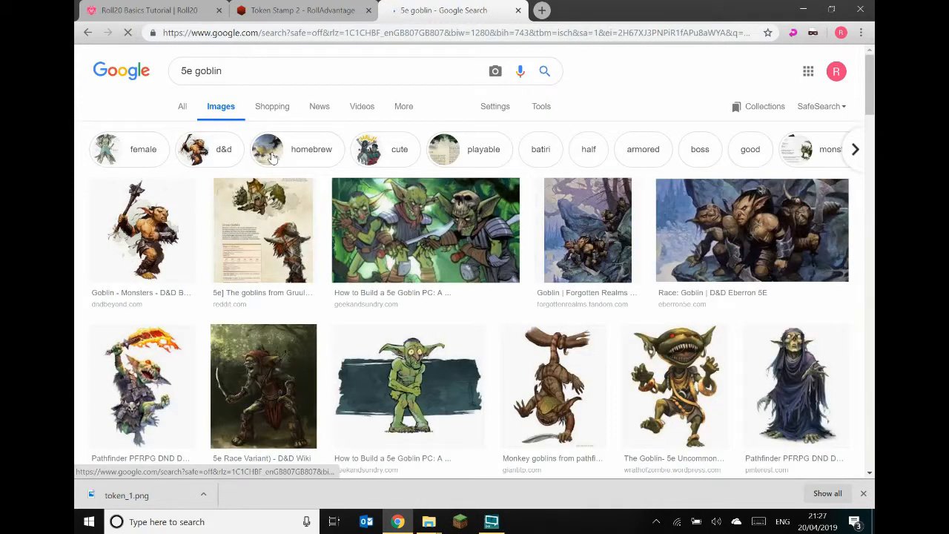
pyautogui.click(151, 224)
pyautogui.moveTo(309, 295); pyautogui.dragTo(347, 278)
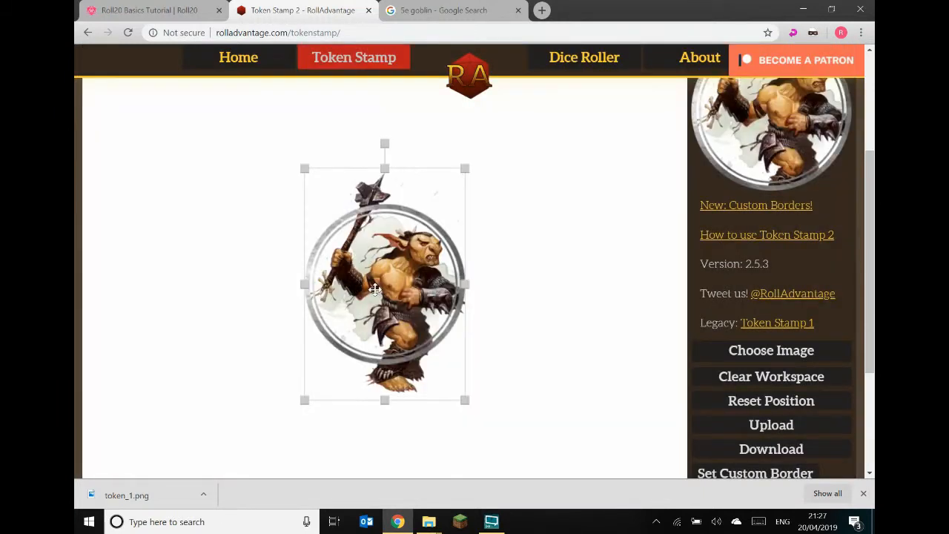
# Enlarge the goblin image and position it so its head and chest fill the token ring.
pyautogui.scroll(2, 445, 315)
pyautogui.moveTo(464, 230); pyautogui.dragTo(511, 137)
pyautogui.moveTo(443, 304); pyautogui.dragTo(401, 344)
# Reduce the goblin token's scale to 0.6.
pyautogui.scroll(2, 772, 212)
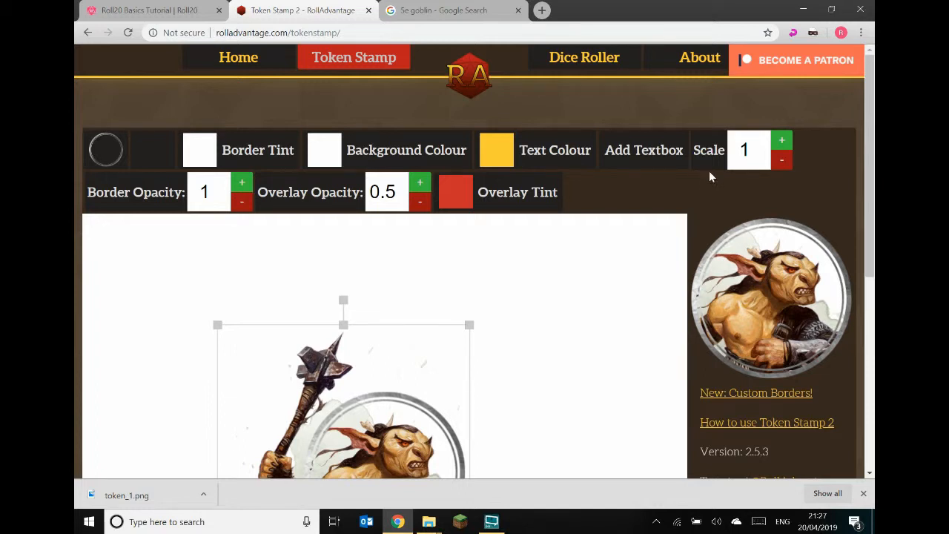
pyautogui.click(779, 161)
pyautogui.click(780, 162)
pyautogui.click(782, 163)
pyautogui.click(784, 164)
pyautogui.click(784, 165)
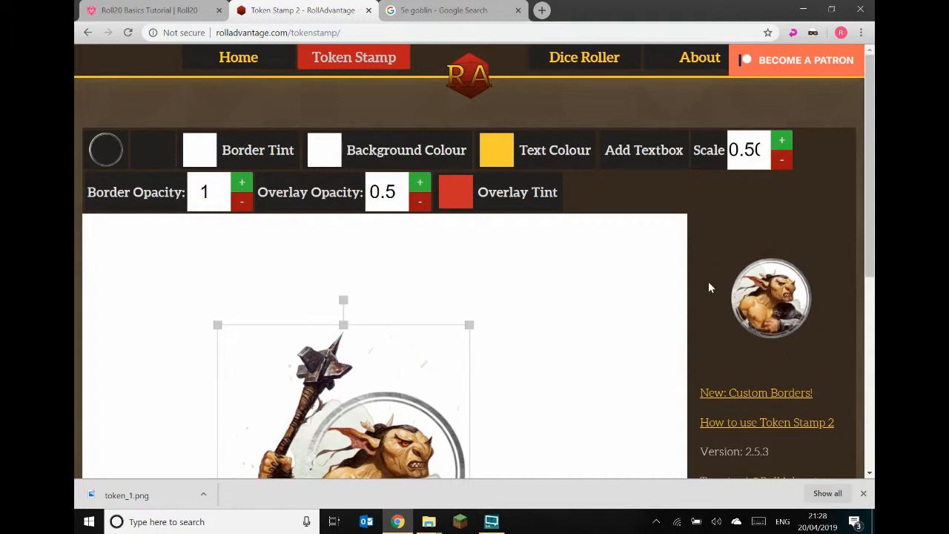
pyautogui.scroll(-2, 706, 285)
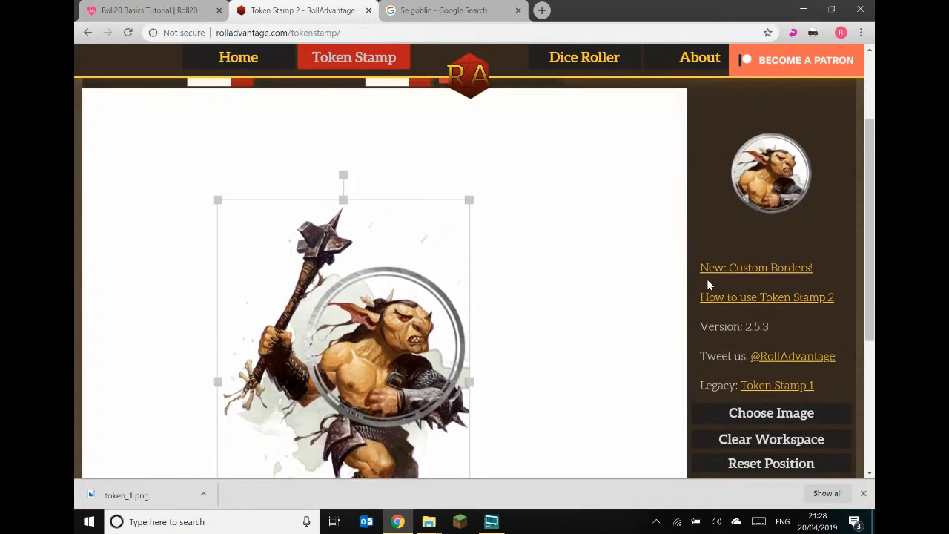
pyautogui.scroll(2, 707, 278)
pyautogui.click(781, 164)
pyautogui.click(781, 164)
pyautogui.click(781, 149)
pyautogui.click(781, 149)
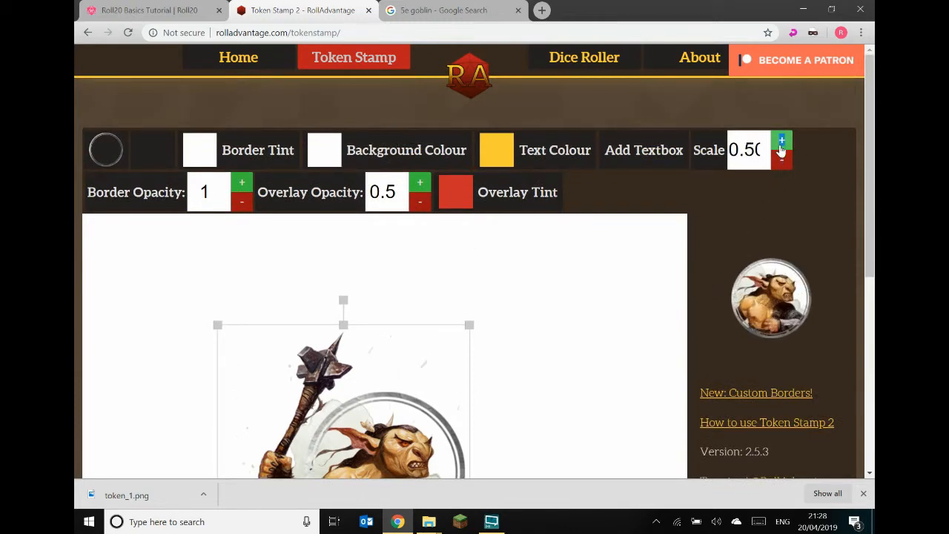
pyautogui.click(780, 149)
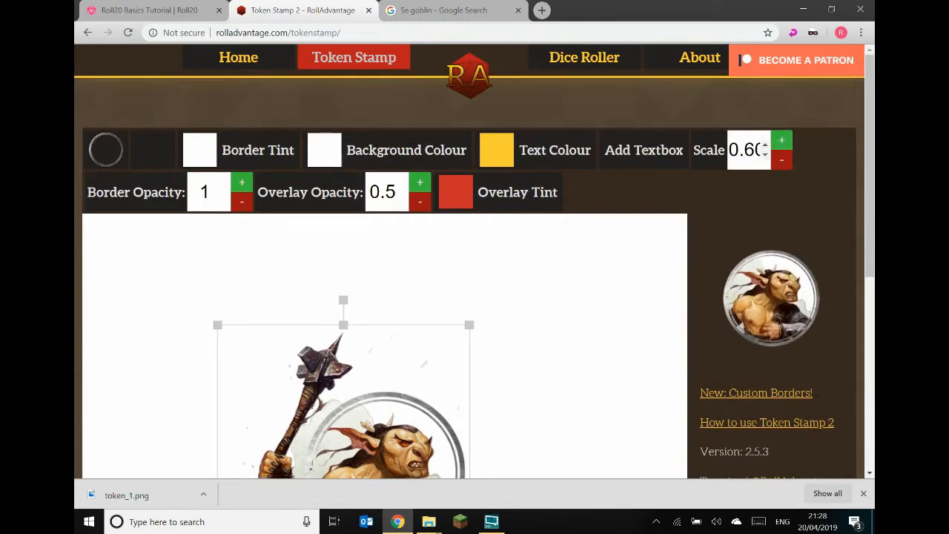
# Download the finished goblin token image.
pyautogui.scroll(-5, 682, 310)
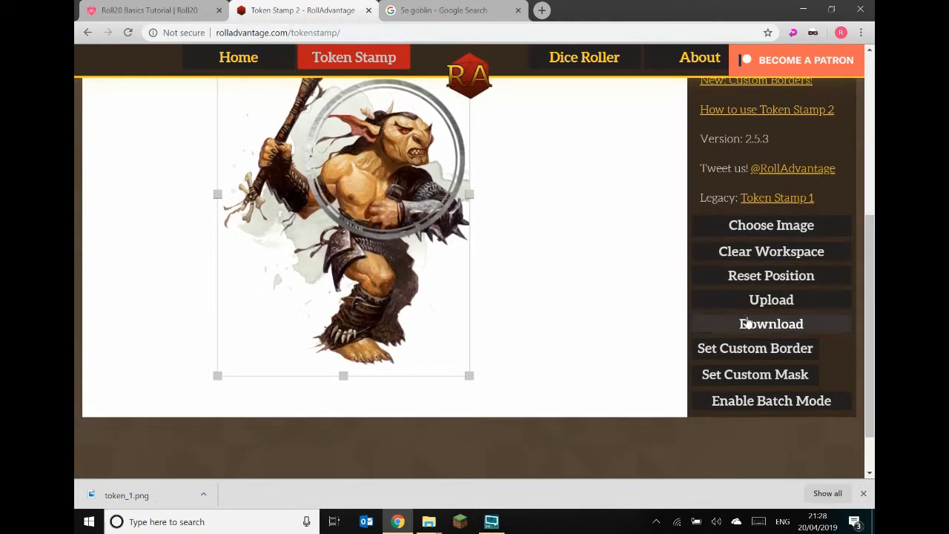
pyautogui.click(760, 326)
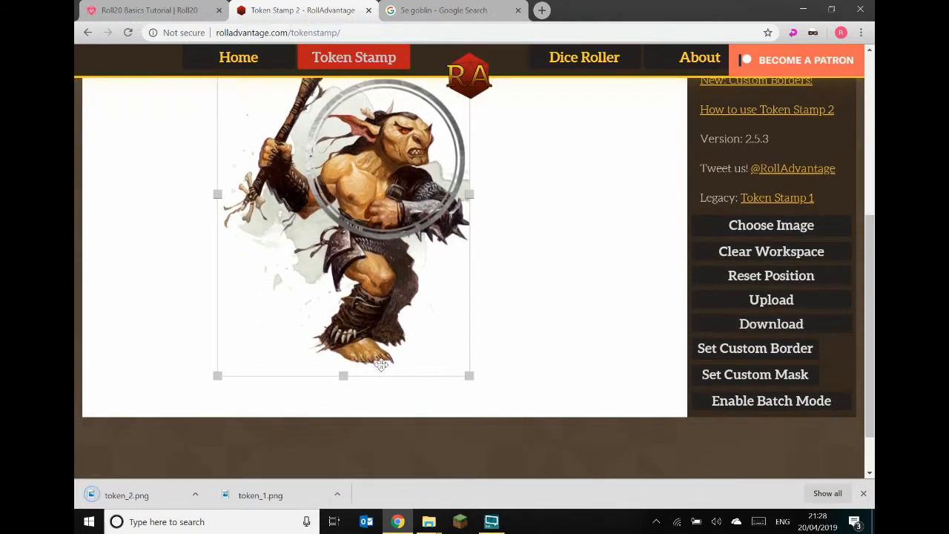
pyautogui.scroll(1, 378, 312)
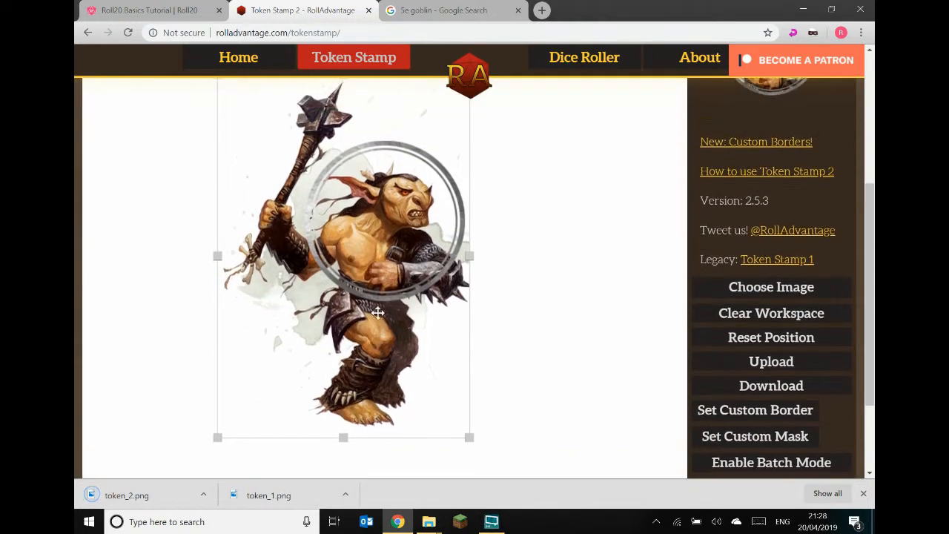
# Switch to Roll20 and add a new character named Goblin in the journal's CR 1/4 folder.
pyautogui.click(178, 13)
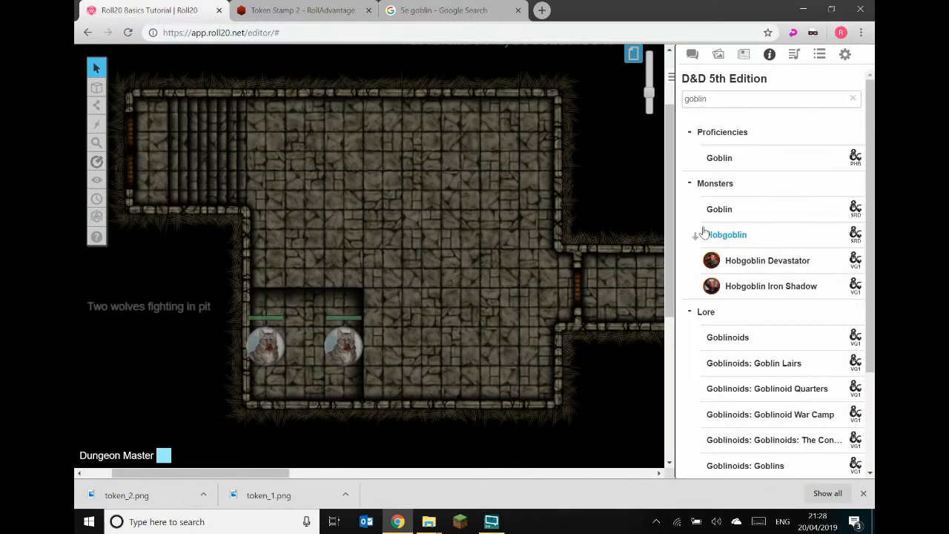
pyautogui.click(744, 54)
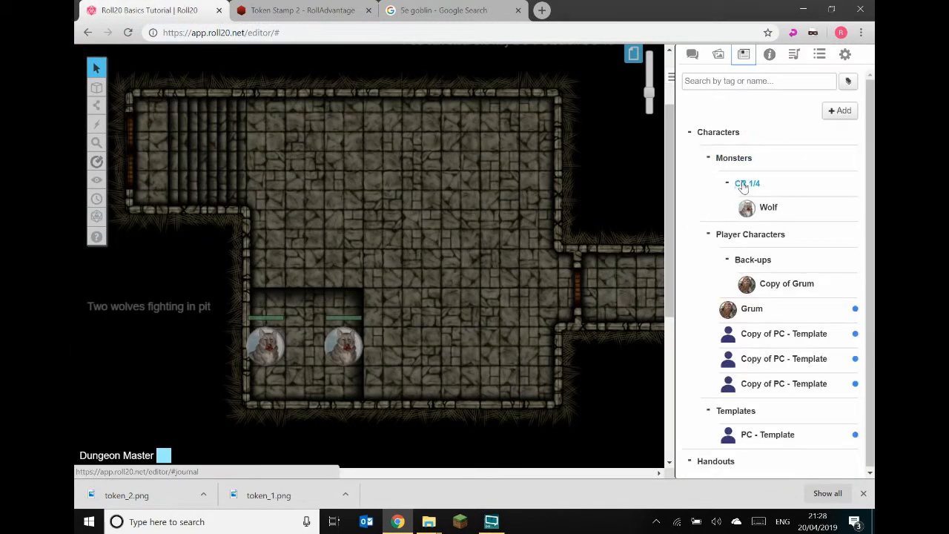
pyautogui.rightClick(743, 183)
pyautogui.click(769, 204)
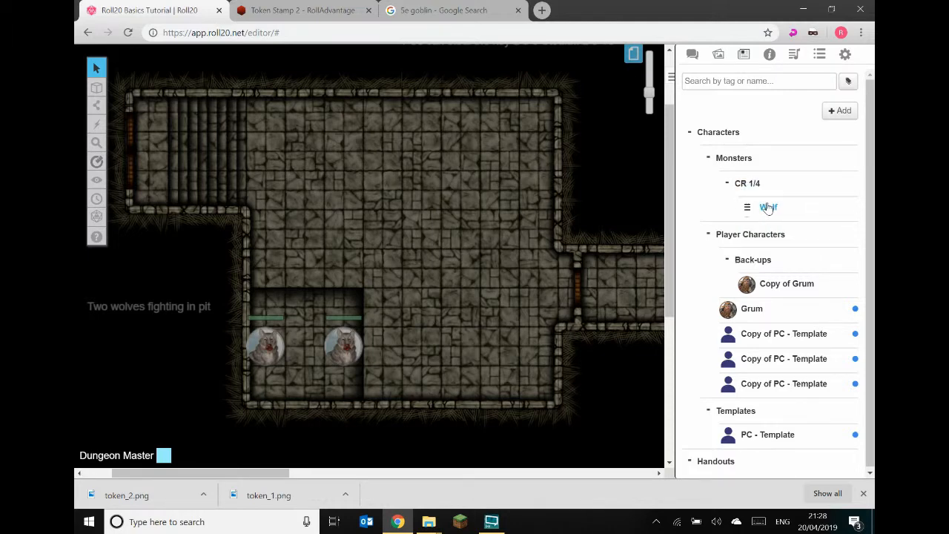
pyautogui.click(783, 208)
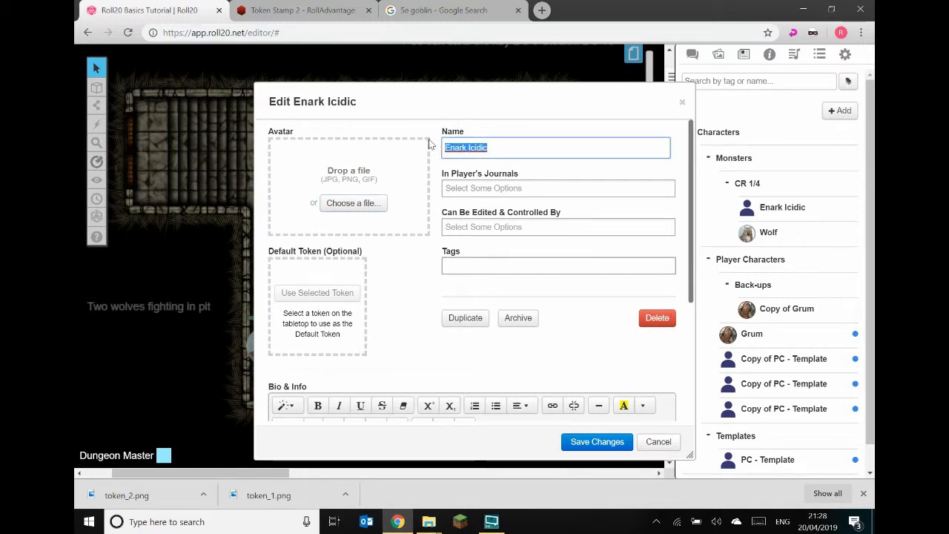
pyautogui.write('Goblin')
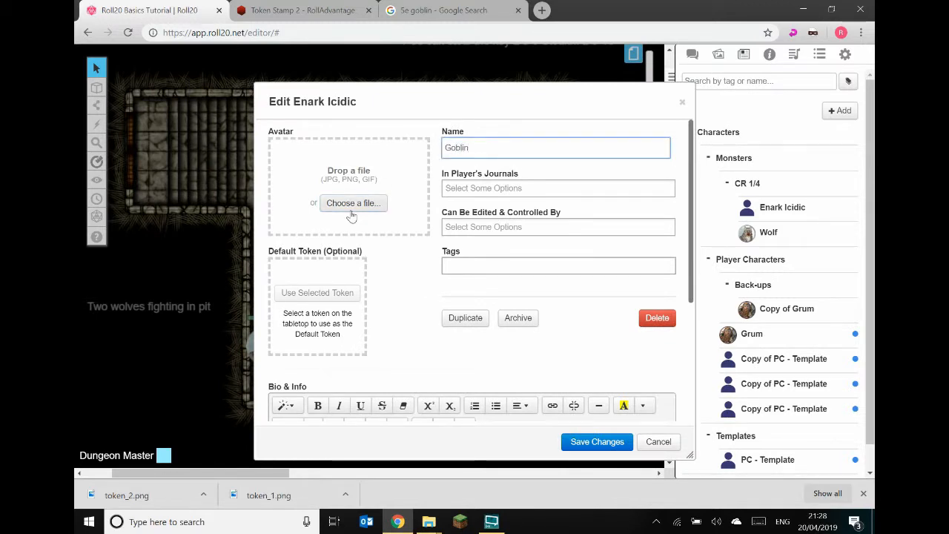
# Set the token_2 image from the Downloads folder as the Goblin's avatar and save the character.
pyautogui.click(441, 522)
pyautogui.click(464, 475)
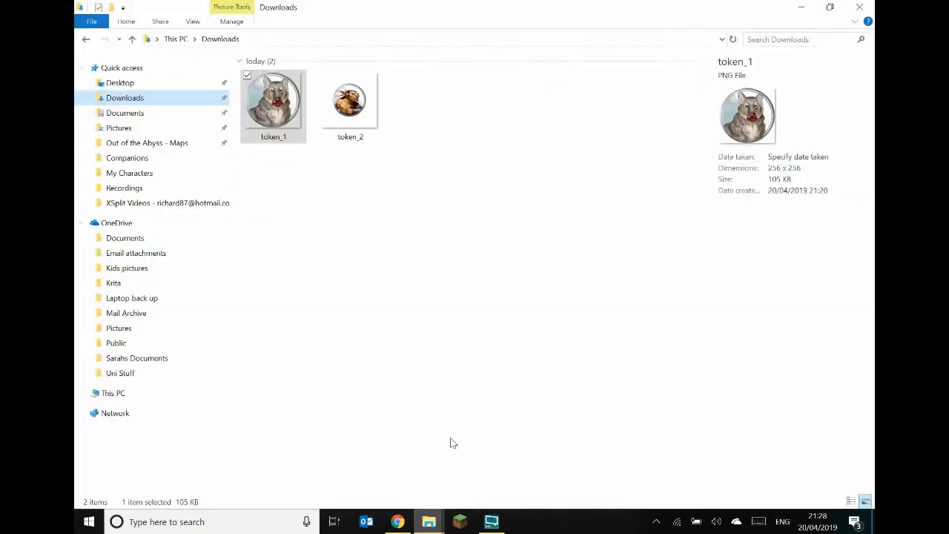
pyautogui.click(356, 215)
pyautogui.click(338, 111)
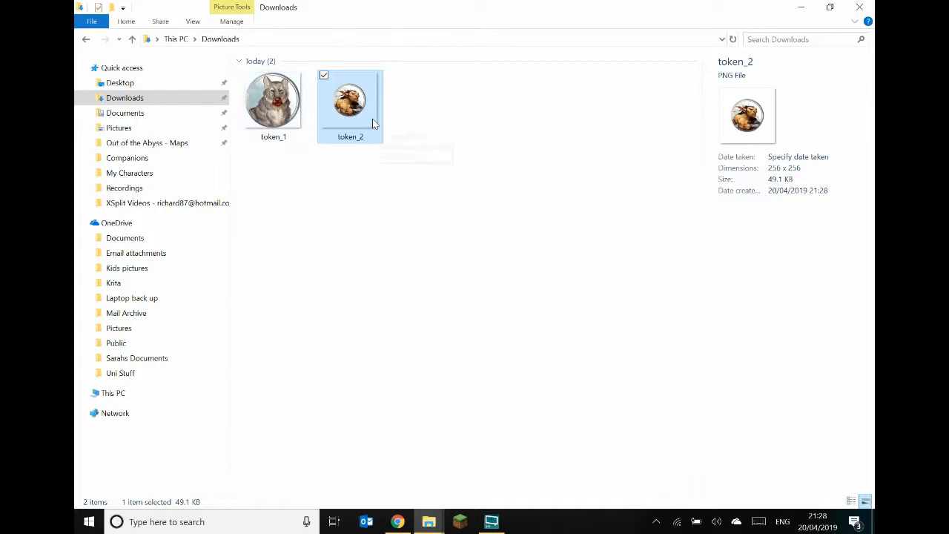
pyautogui.moveTo(357, 108); pyautogui.dragTo(373, 173)
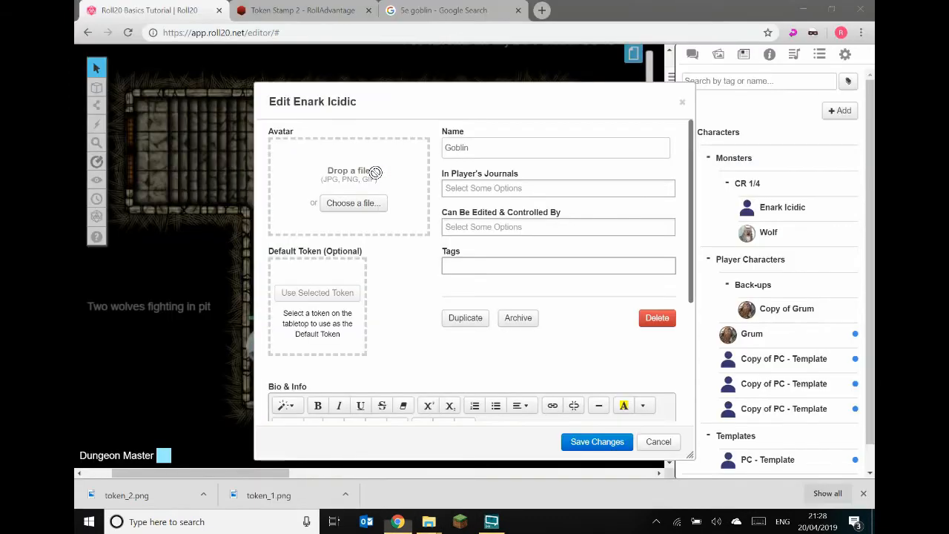
pyautogui.moveTo(373, 173); pyautogui.dragTo(356, 203)
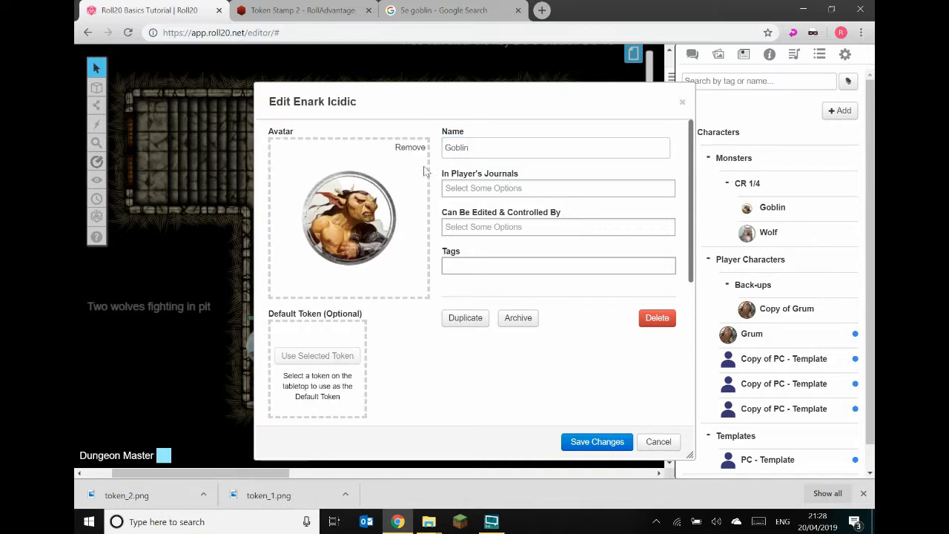
pyautogui.click(587, 442)
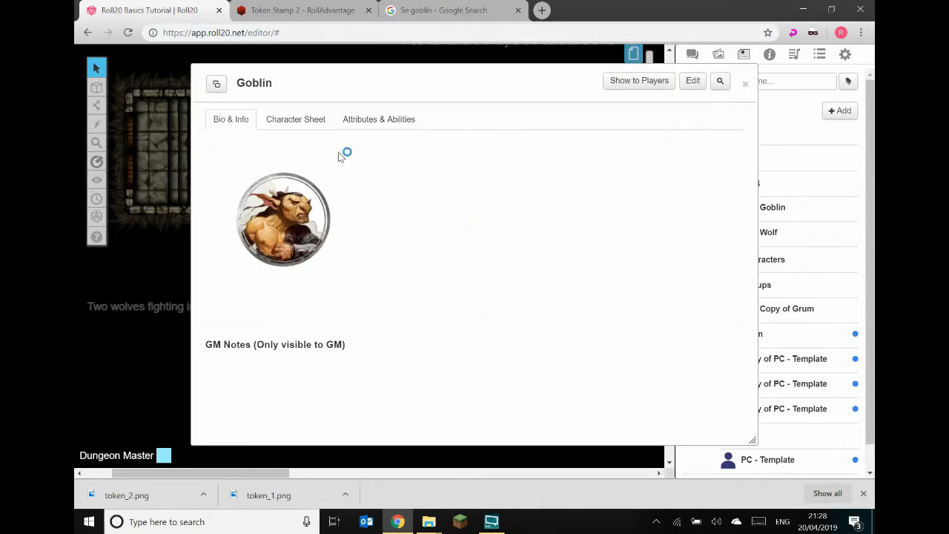
# Fill the Goblin's character sheet with the Goblin monster entry from the compendium.
pyautogui.click(316, 124)
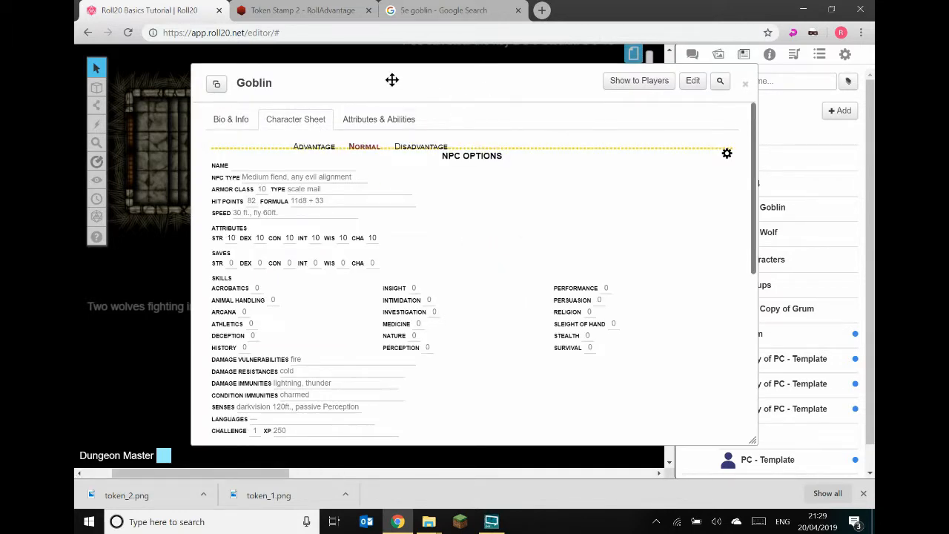
pyautogui.moveTo(403, 82); pyautogui.dragTo(373, 67)
pyautogui.click(770, 54)
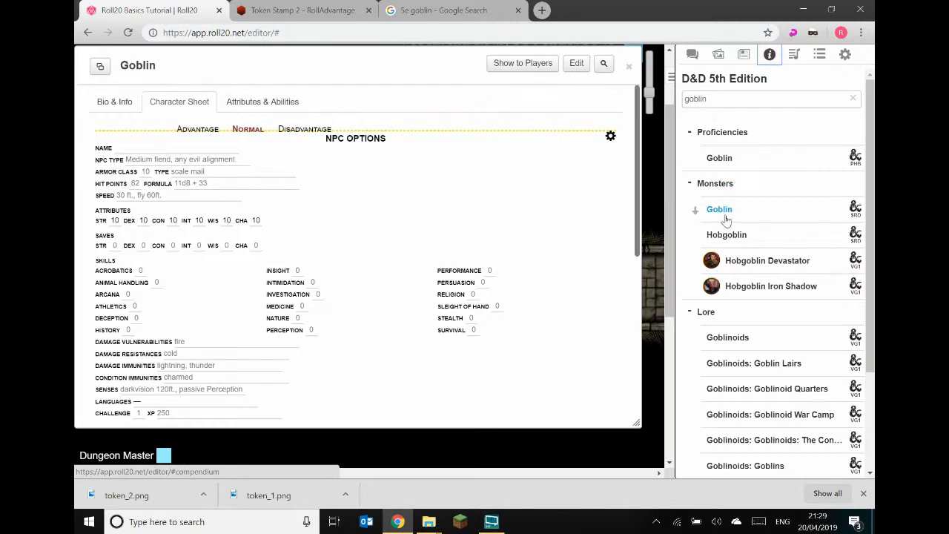
pyautogui.moveTo(725, 215); pyautogui.dragTo(365, 254)
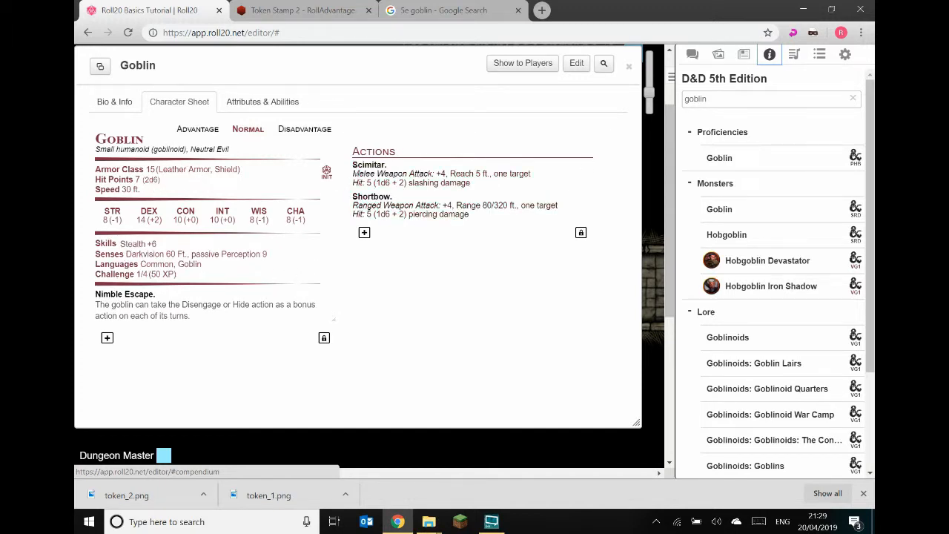
# Roll the Goblin's Scimitar attack, recall its macro text in the chat input and cut it.
pyautogui.click(693, 55)
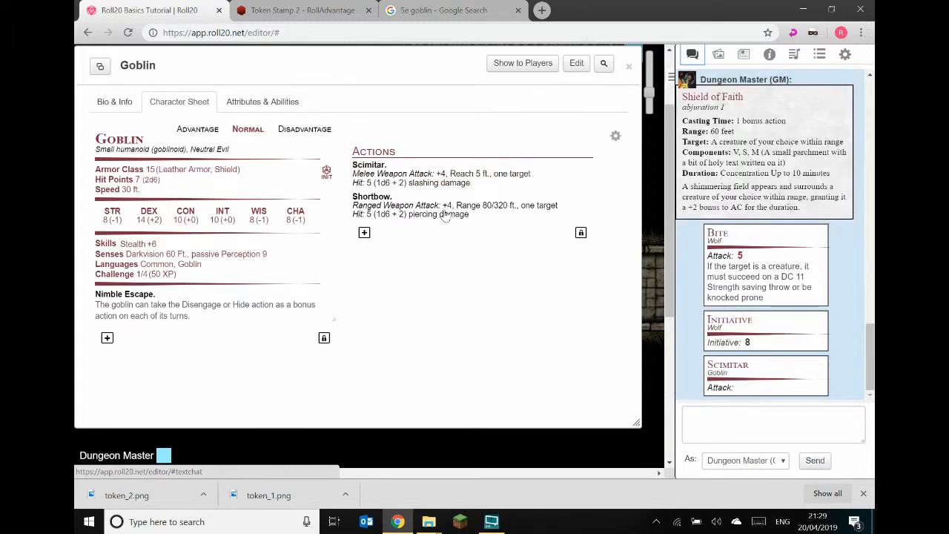
pyautogui.click(774, 425)
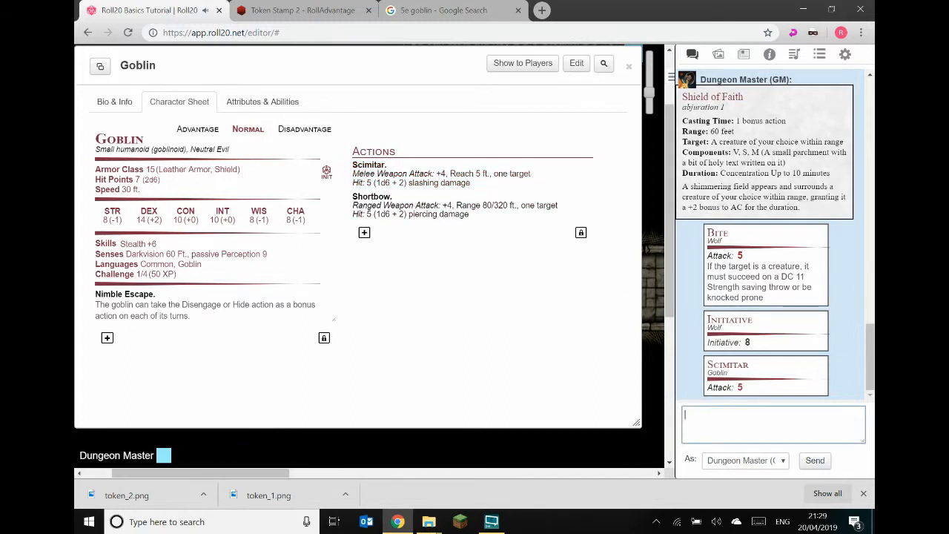
pyautogui.press('Up')
pyautogui.hotkey('ctrl', 'a')
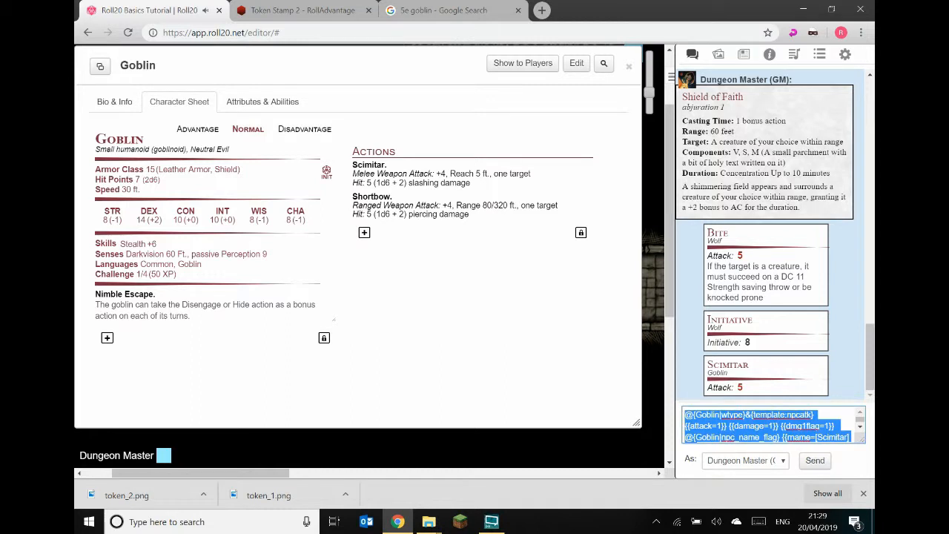
pyautogui.hotkey('ctrl', 'x')
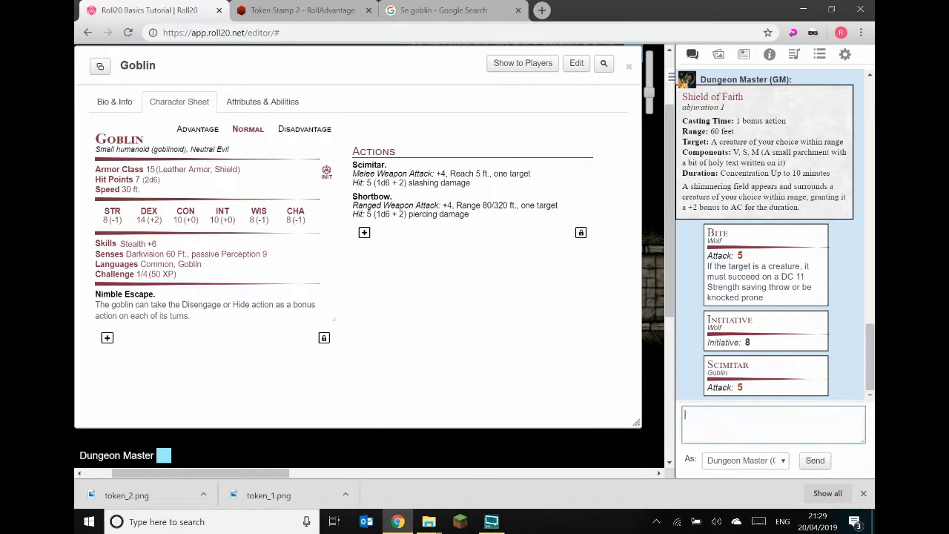
# Add an ability named Scimitar to the Goblin, containing the cut attack macro, and show it as a token action.
pyautogui.click(282, 106)
pyautogui.click(593, 134)
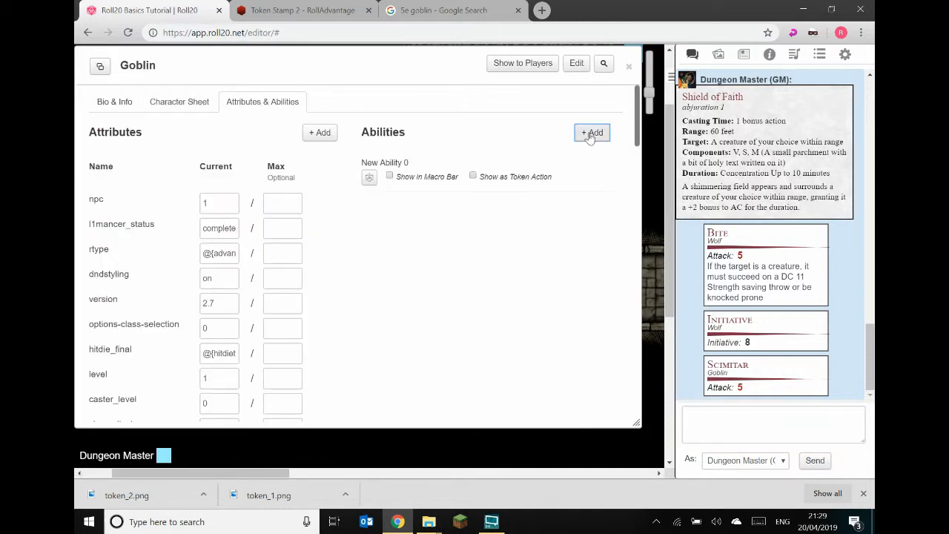
pyautogui.click(588, 162)
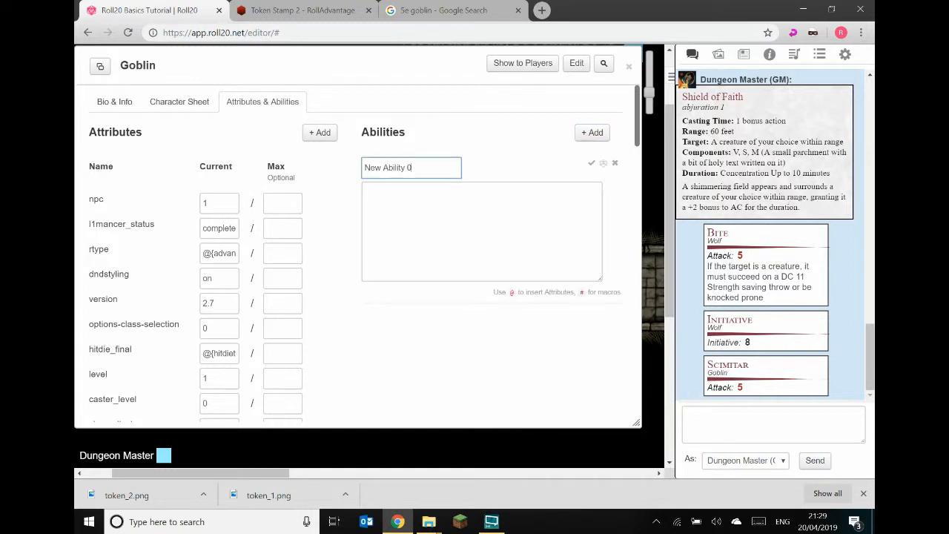
pyautogui.rightClick(405, 201)
pyautogui.click(474, 318)
pyautogui.moveTo(412, 168); pyautogui.dragTo(343, 172)
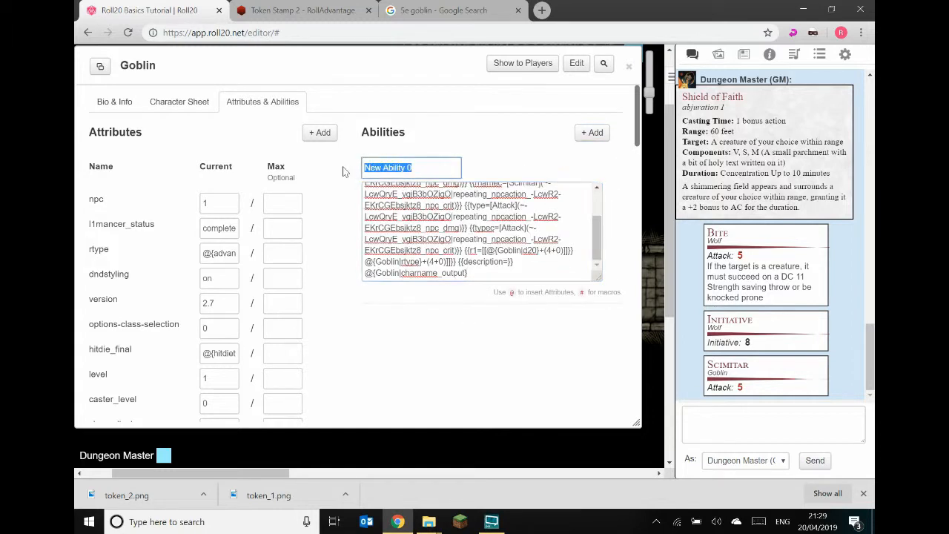
pyautogui.write('Scimitar')
pyautogui.moveTo(576, 187)
pyautogui.click(591, 166)
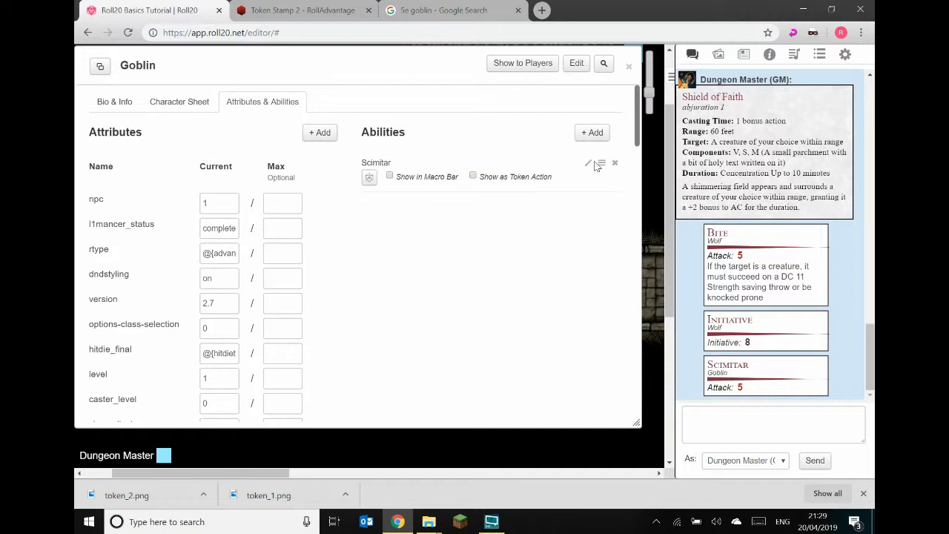
pyautogui.click(473, 177)
# Roll the Goblin's Shortbow attack from the character sheet, recall its macro text in the chat input and cut it.
pyautogui.click(179, 102)
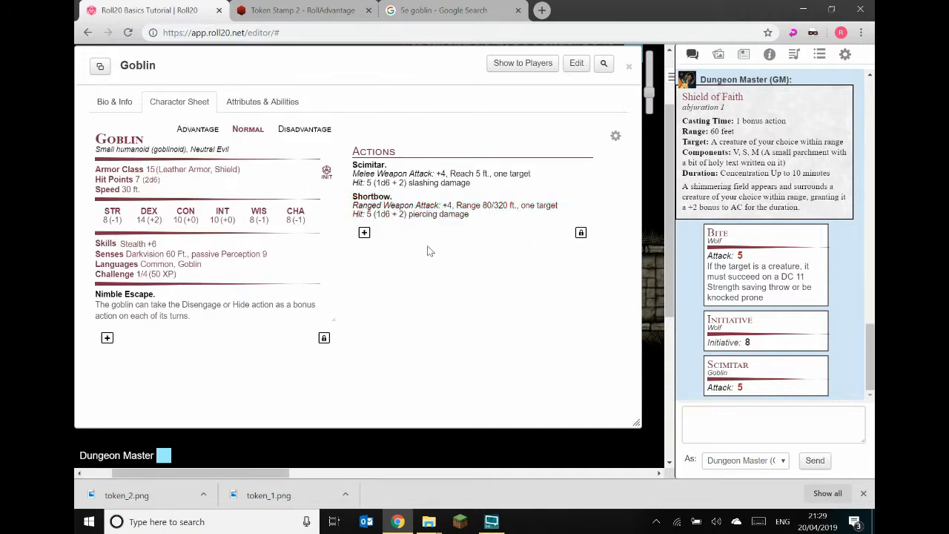
pyautogui.click(773, 425)
pyautogui.press('Up')
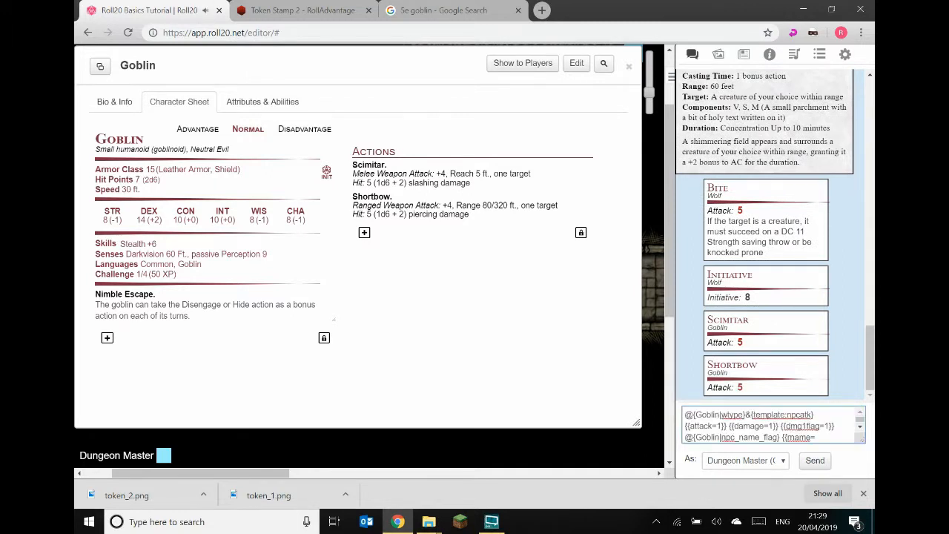
pyautogui.hotkey('ctrl', 'a')
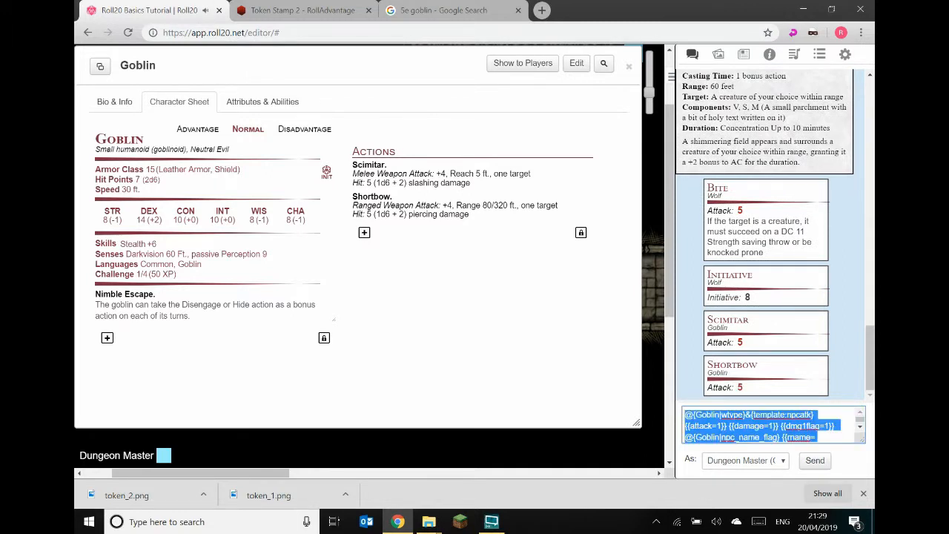
pyautogui.press('BackSpace')
# Add a new ability to the Goblin and open it for editing.
pyautogui.click(262, 101)
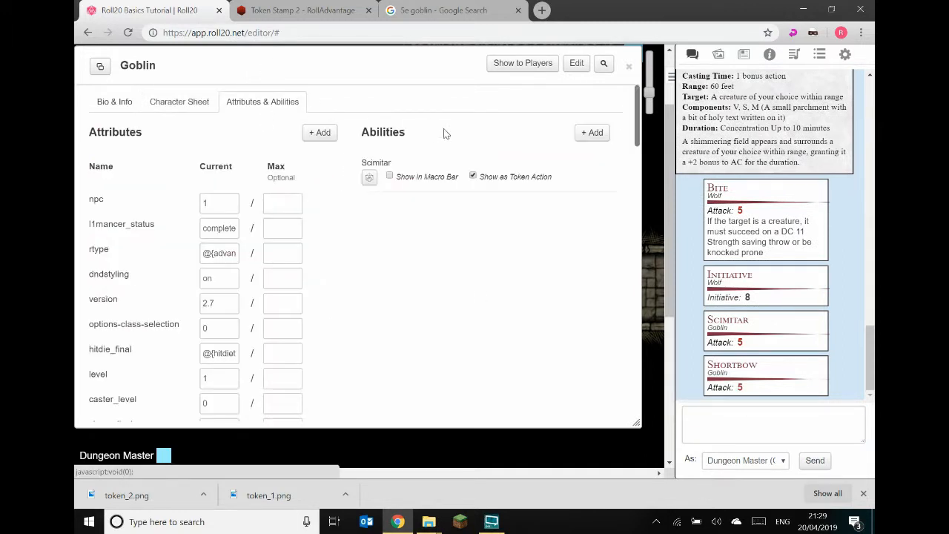
pyautogui.click(591, 132)
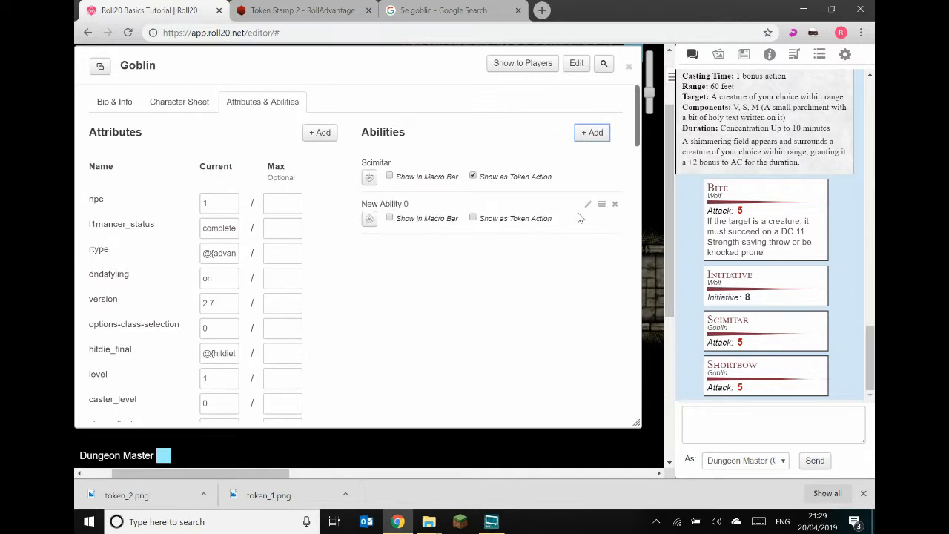
pyautogui.click(588, 204)
pyautogui.hotkey('ctrl', 'v')
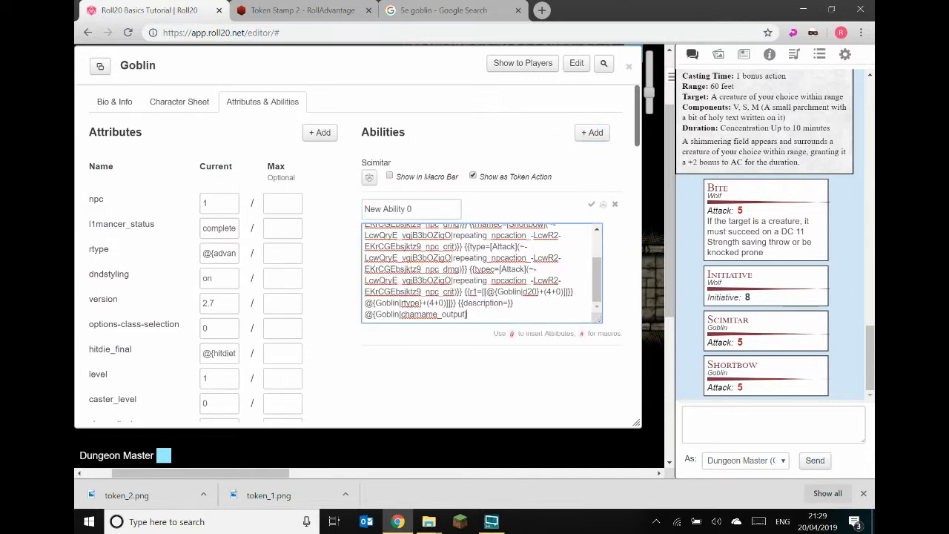
pyautogui.hotkey('ctrl', 'z')
pyautogui.hotkey('ctrl', 's')
pyautogui.rightClick(452, 217)
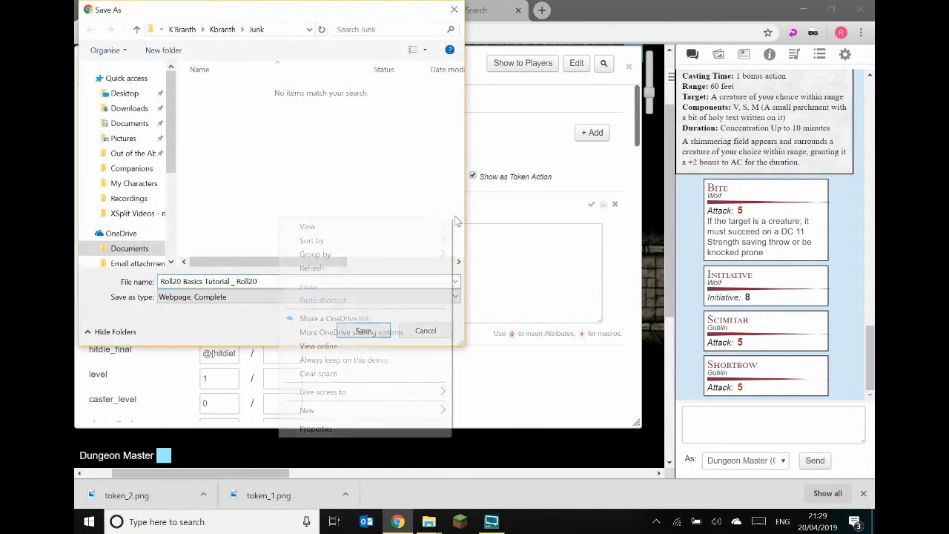
pyautogui.click(522, 270)
pyautogui.click(454, 10)
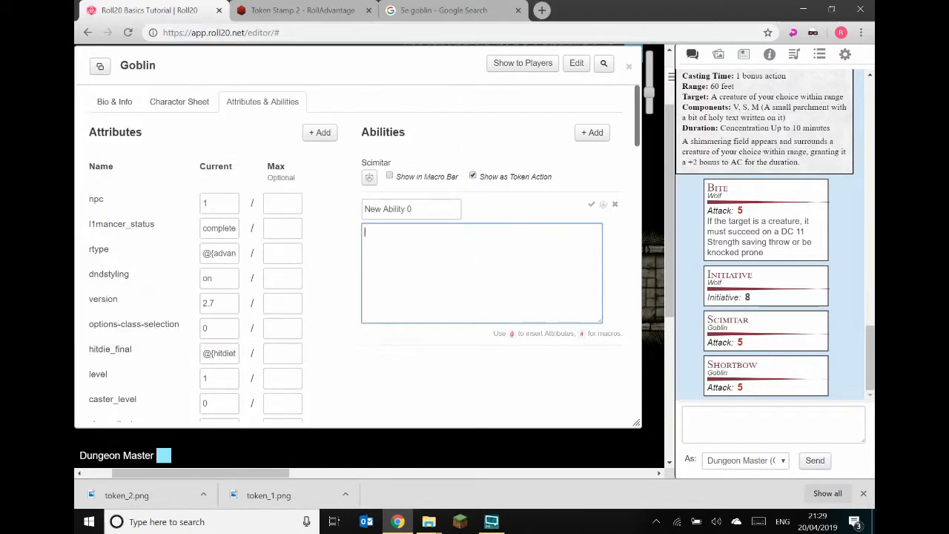
# Paste the Shortbow attack macro into the new ability, name it Shortbow and show it as a token action.
pyautogui.rightClick(438, 273)
pyautogui.click(487, 381)
pyautogui.moveTo(433, 208); pyautogui.dragTo(381, 208)
pyautogui.moveTo(313, 203); pyautogui.dragTo(314, 203)
pyautogui.write('Sh')
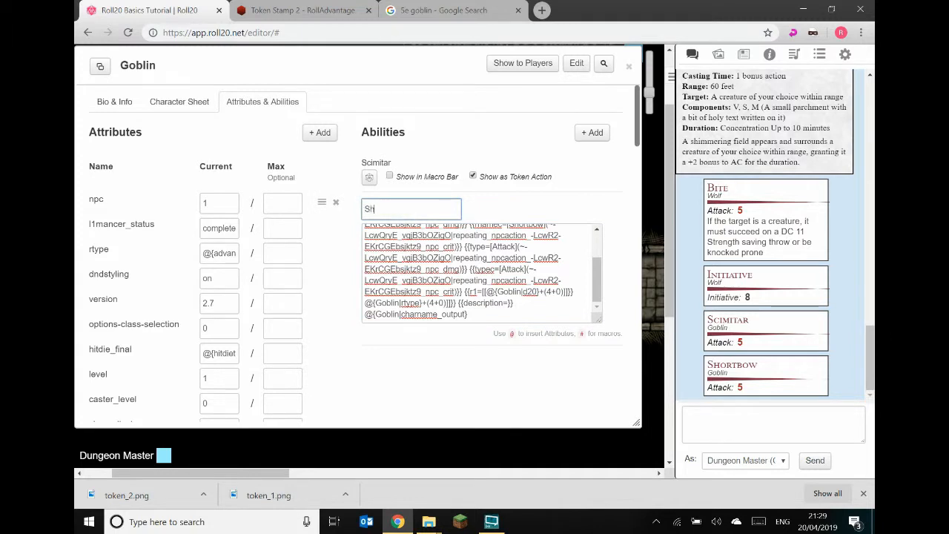
pyautogui.write('ortbow')
pyautogui.click(592, 206)
pyautogui.click(473, 218)
# Roll the Goblin's initiative from the character sheet, recall its macro text in the chat input and cut it.
pyautogui.click(212, 105)
pyautogui.click(327, 173)
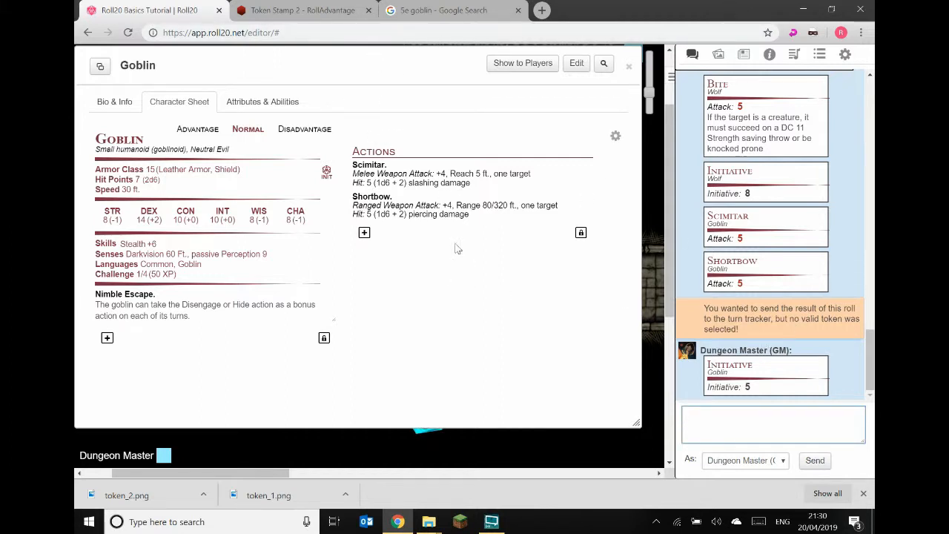
pyautogui.press('Up')
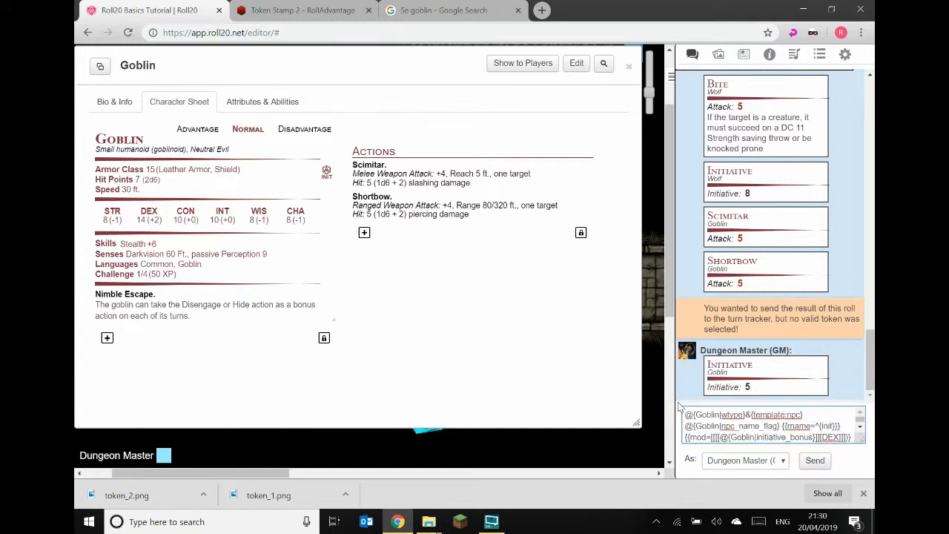
pyautogui.hotkey('ctrl', 'a')
pyautogui.press('BackSpace')
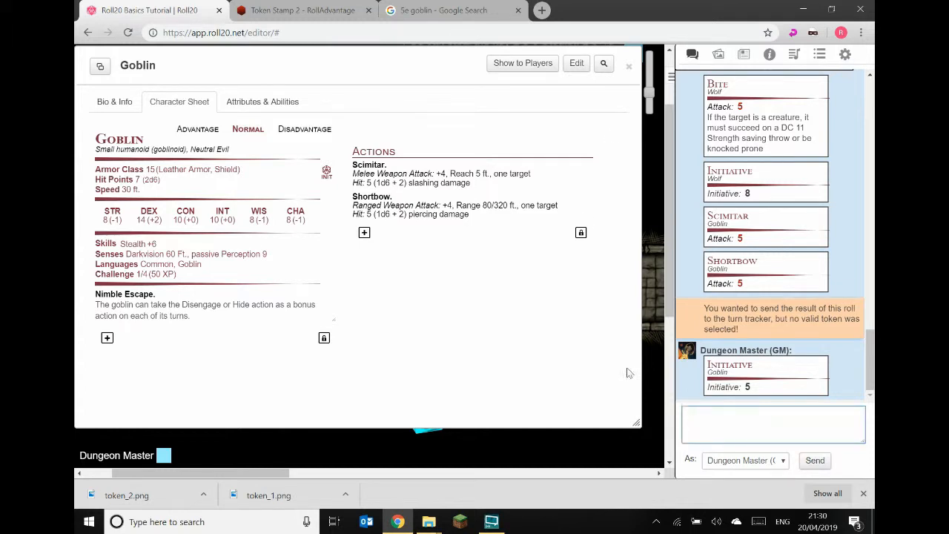
# Add an ability named Initiative to the Goblin, containing the cut initiative macro, and show it as a token action.
pyautogui.click(263, 101)
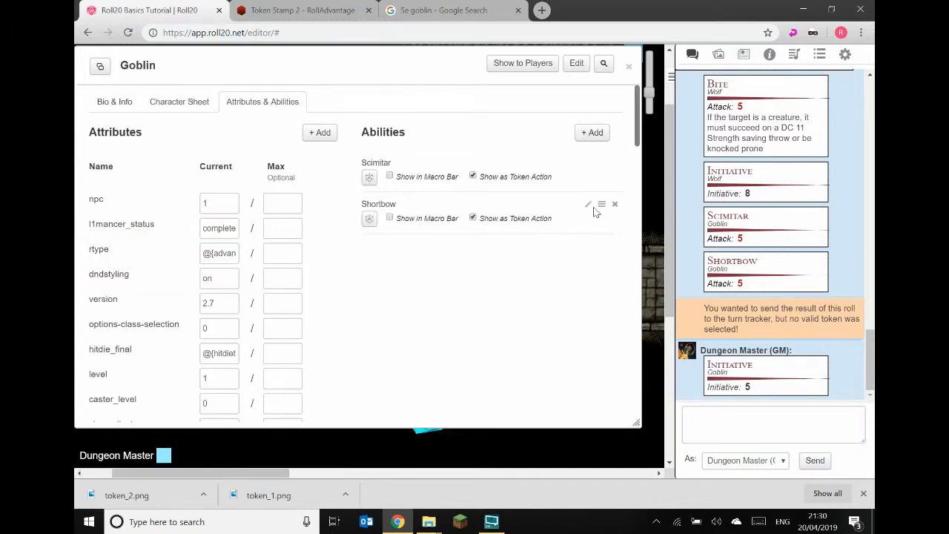
pyautogui.click(592, 133)
pyautogui.click(586, 248)
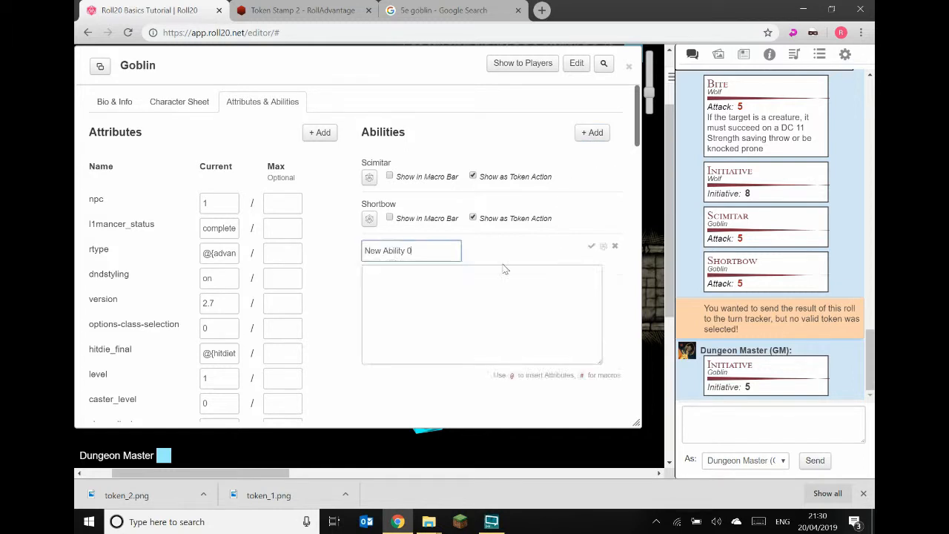
pyautogui.rightClick(404, 288)
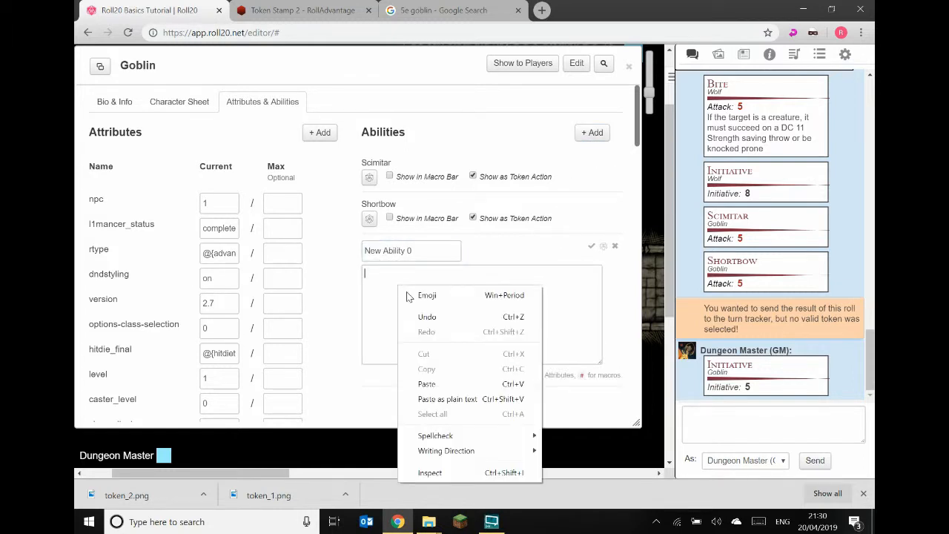
pyautogui.click(457, 399)
pyautogui.moveTo(424, 251); pyautogui.dragTo(322, 247)
pyautogui.write('Initiative')
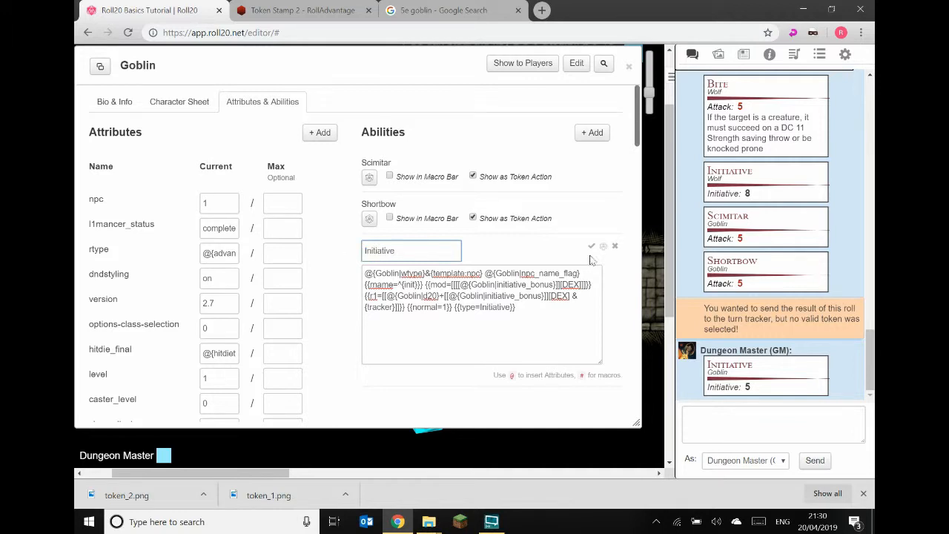
pyautogui.click(591, 246)
pyautogui.click(473, 260)
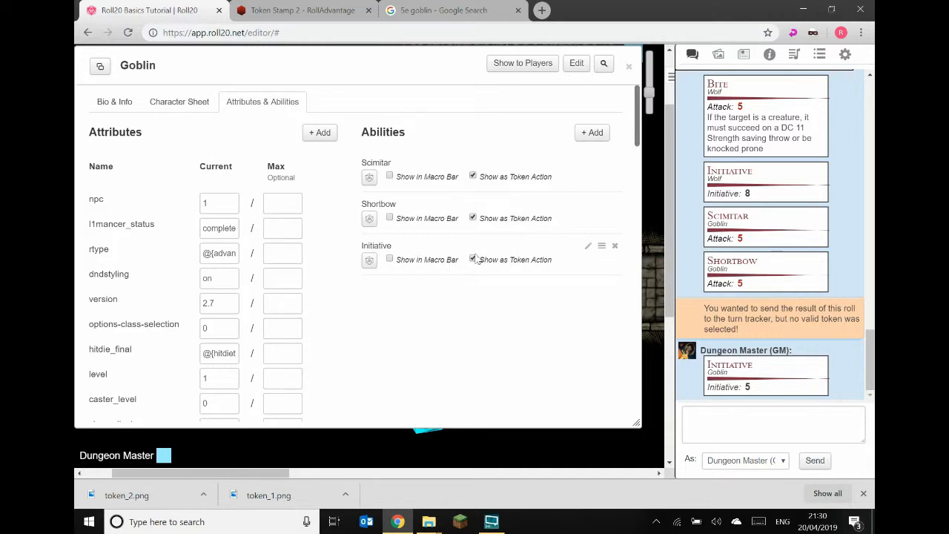
# Close the Goblin's sheet, place a Goblin token from the journal in the large room and reposition it near the middle.
pyautogui.click(180, 105)
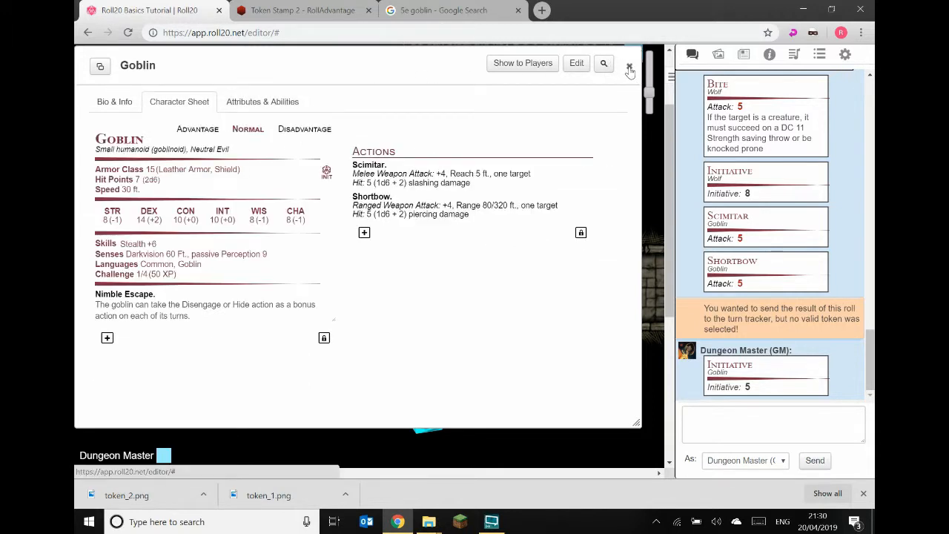
pyautogui.click(628, 68)
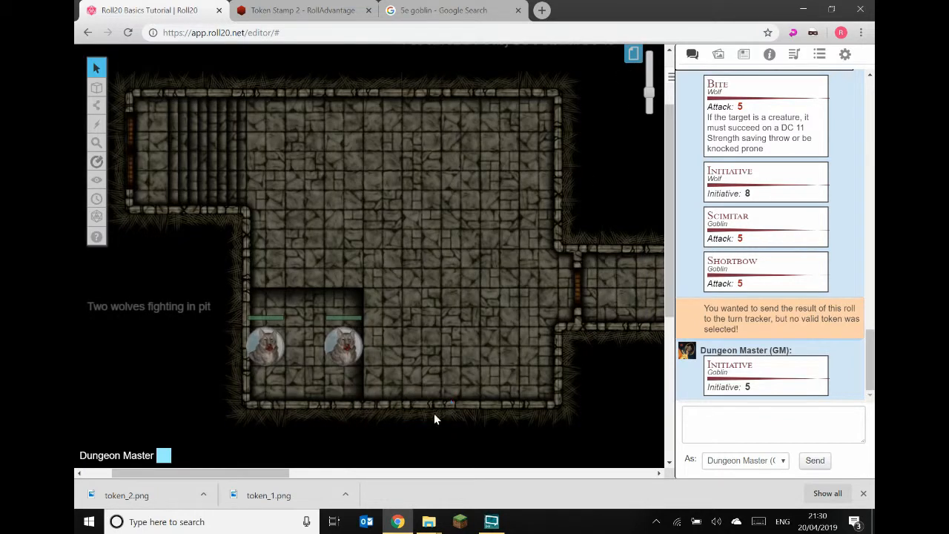
pyautogui.click(744, 54)
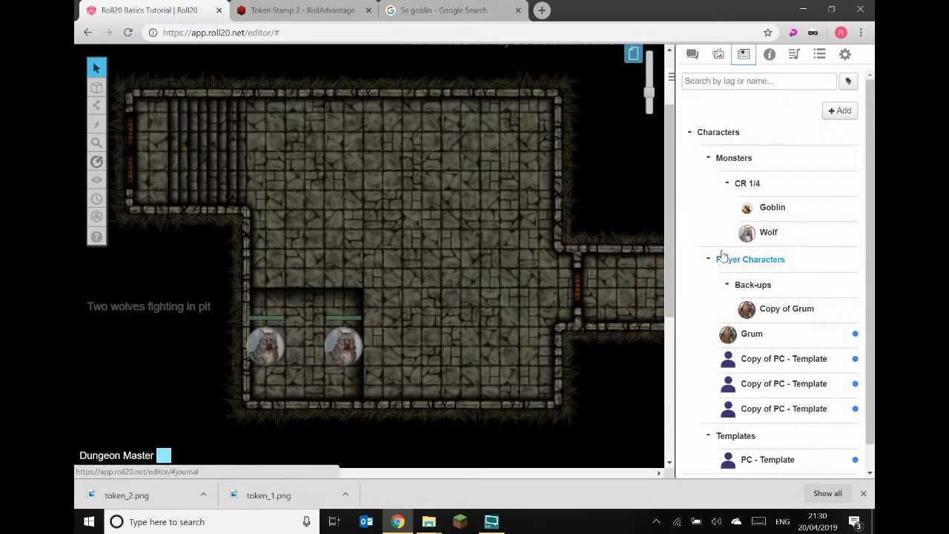
pyautogui.moveTo(772, 210); pyautogui.dragTo(383, 216)
pyautogui.click(420, 192)
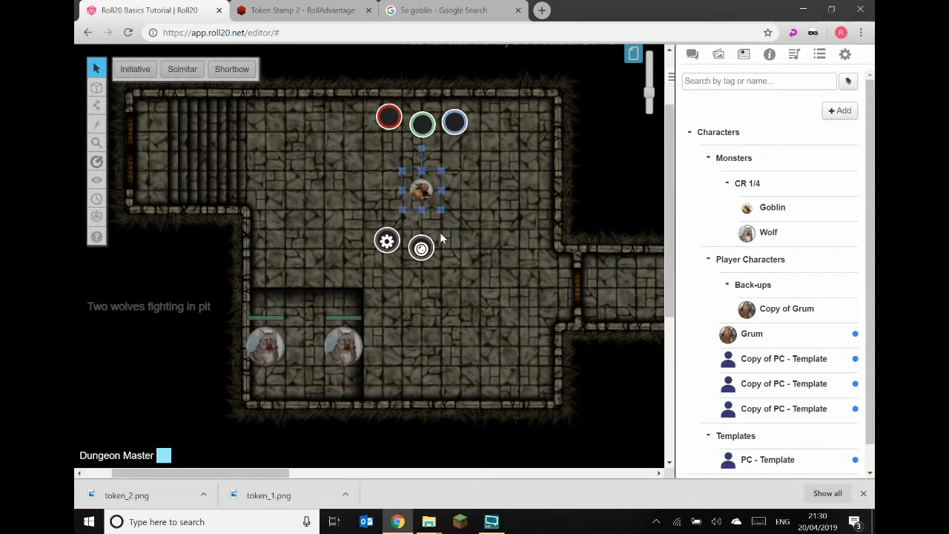
pyautogui.moveTo(420, 191); pyautogui.dragTo(382, 191)
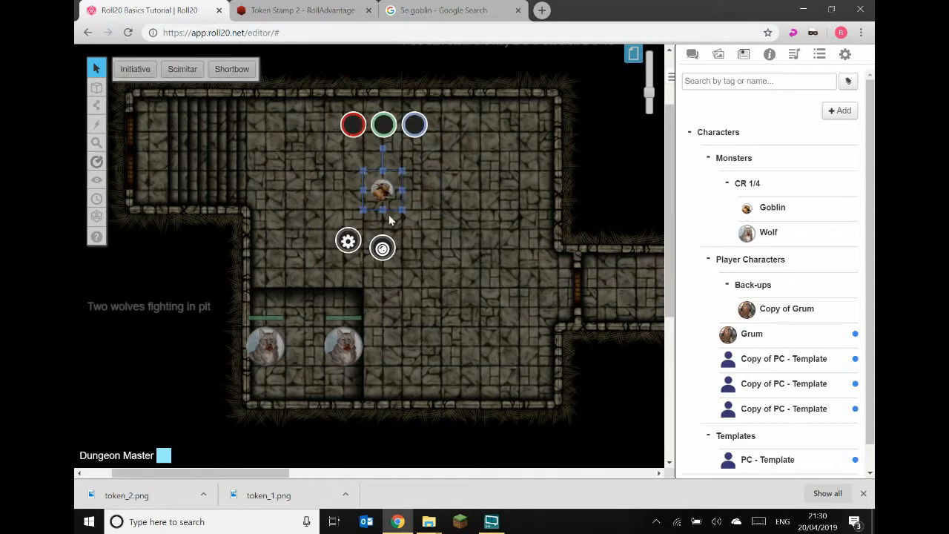
pyautogui.moveTo(385, 224); pyautogui.dragTo(432, 230)
# Move one Wolf token out beside the Goblin and return it to its place in the pit.
pyautogui.moveTo(347, 350); pyautogui.dragTo(404, 210)
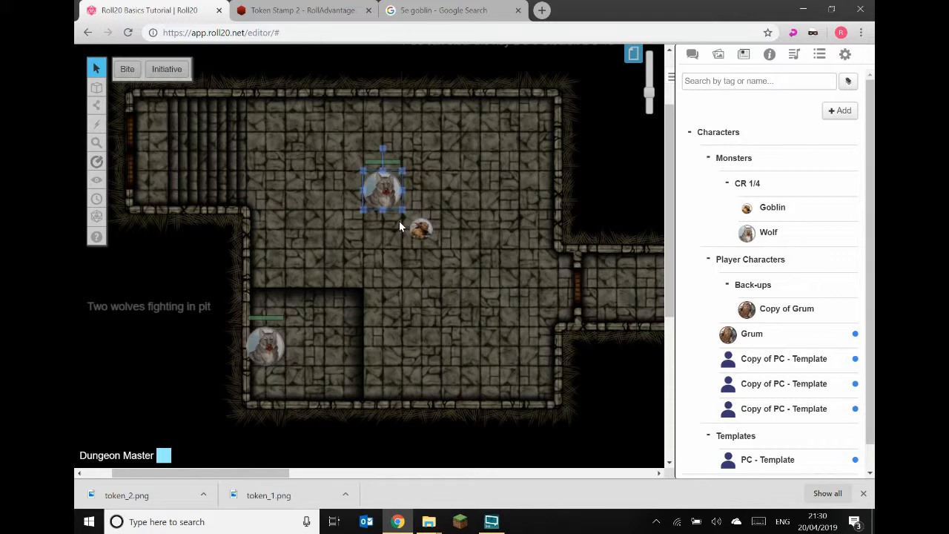
pyautogui.moveTo(405, 210); pyautogui.dragTo(359, 363)
pyautogui.click(429, 159)
# Select the Goblin token and move it to the floor just above the wolf pit.
pyautogui.moveTo(438, 271); pyautogui.dragTo(416, 222)
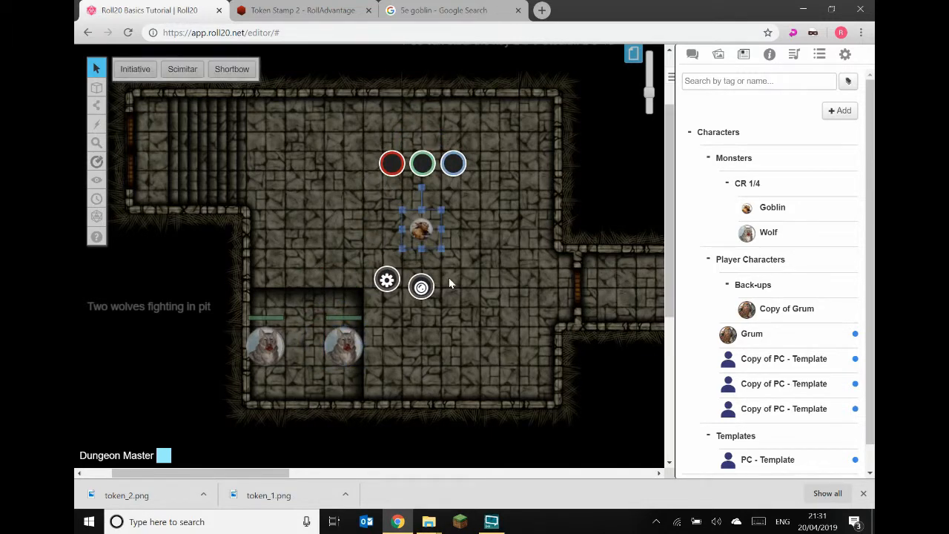
pyautogui.moveTo(651, 93); pyautogui.dragTo(654, 69)
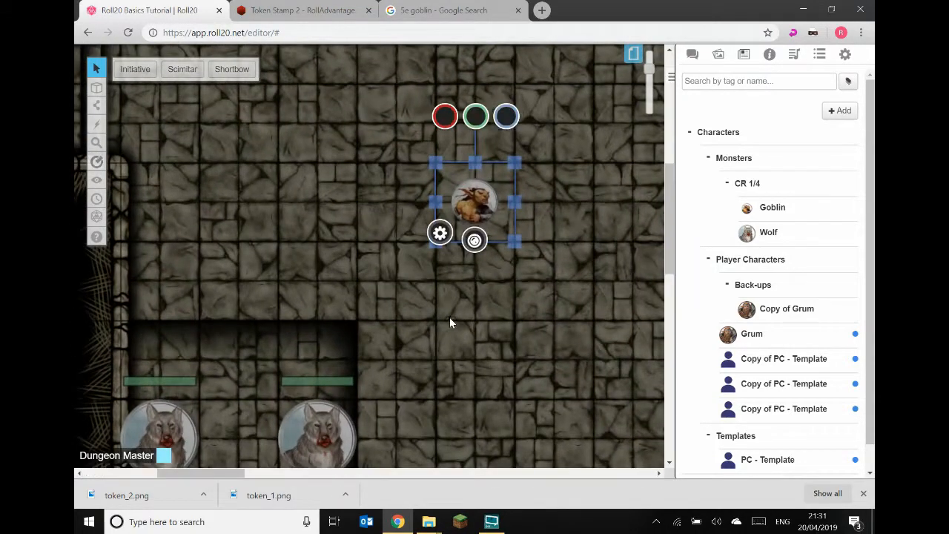
pyautogui.scroll(1, 458, 306)
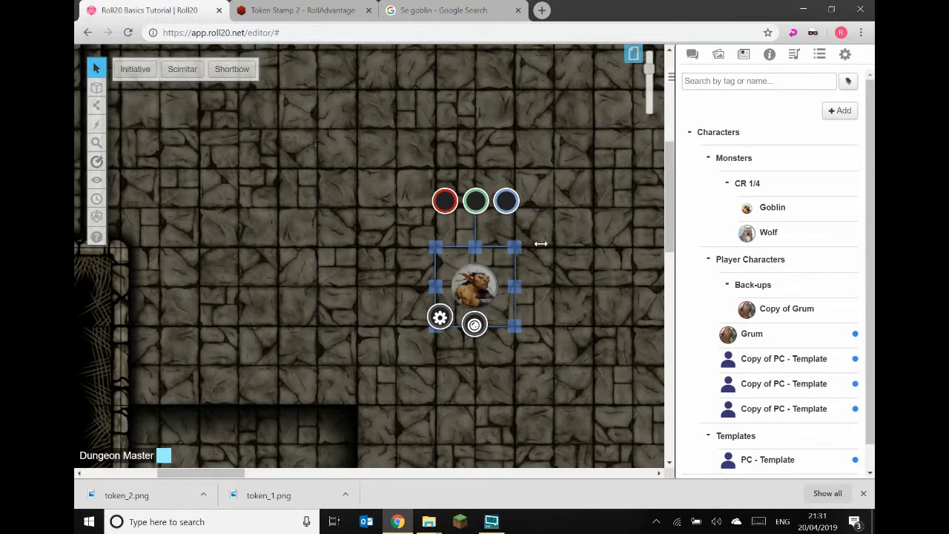
pyautogui.moveTo(651, 75); pyautogui.dragTo(650, 94)
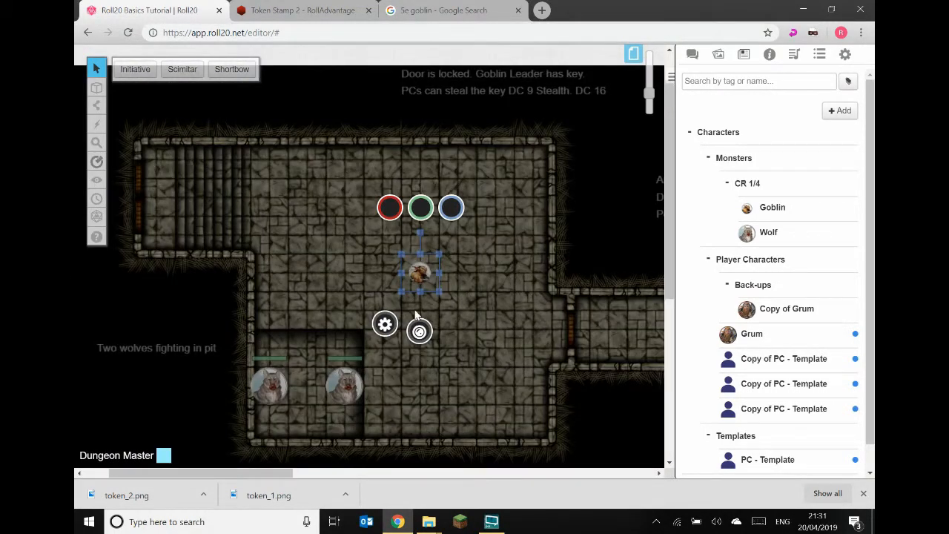
pyautogui.moveTo(419, 274); pyautogui.dragTo(344, 234)
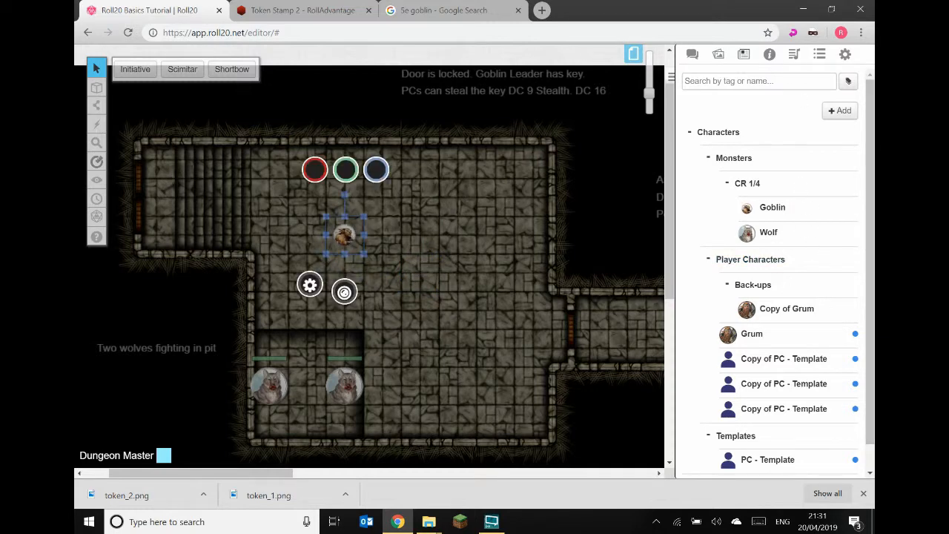
# Review the Goblin monster entry in the compendium, including its traits, actions and stat block.
pyautogui.click(770, 56)
pyautogui.click(716, 212)
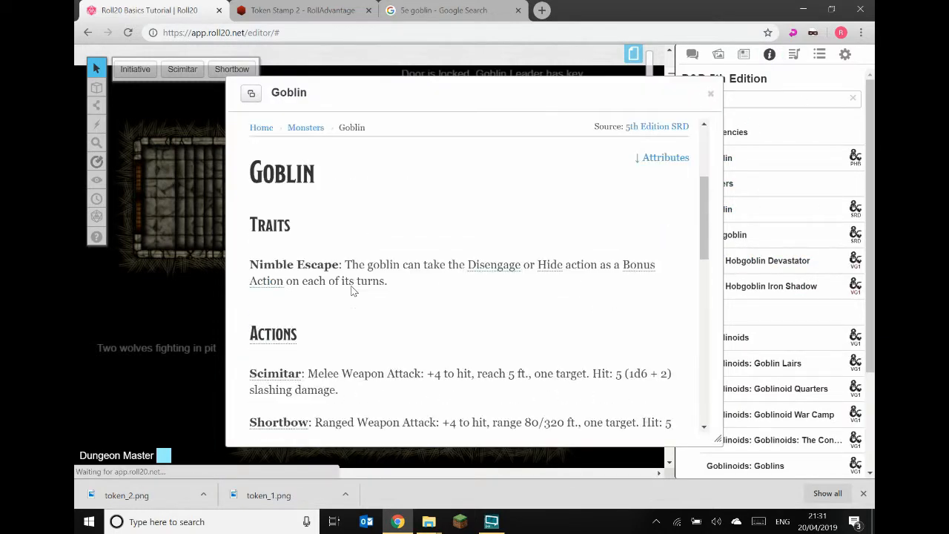
pyautogui.scroll(-7, 353, 291)
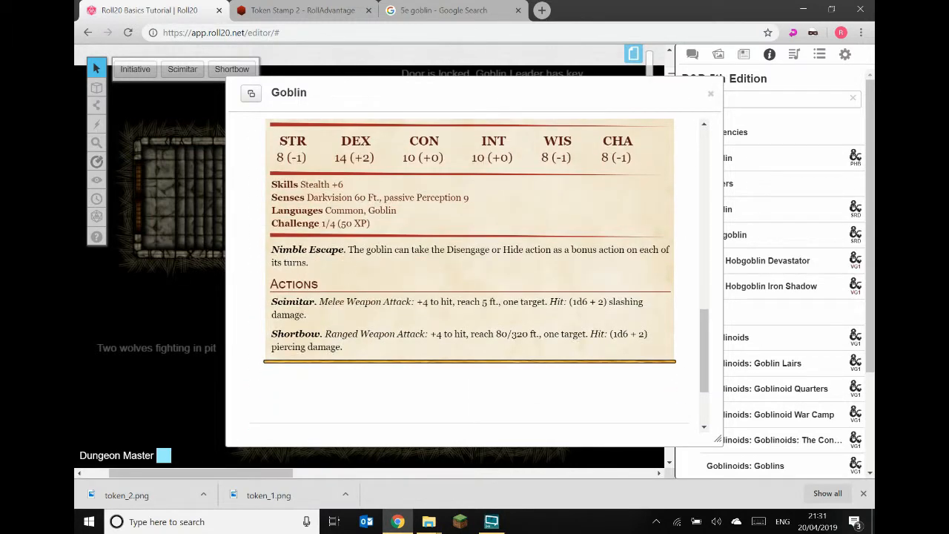
pyautogui.scroll(5, 452, 232)
pyautogui.click(711, 94)
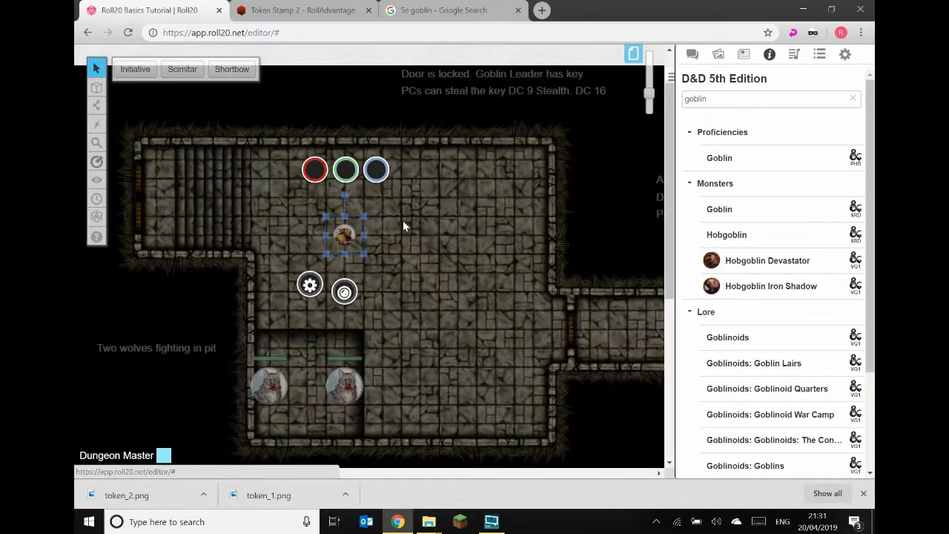
pyautogui.click(309, 286)
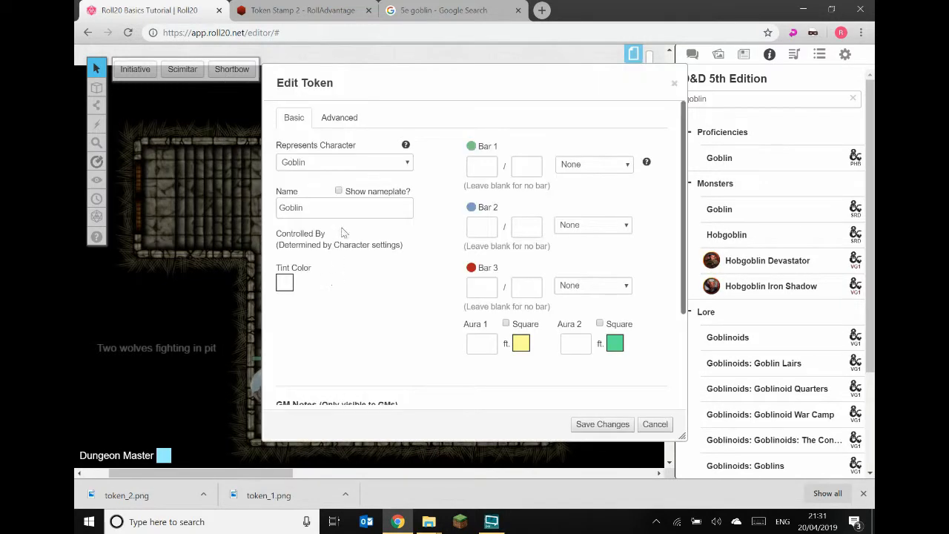
pyautogui.click(491, 170)
pyautogui.moveTo(525, 85); pyautogui.dragTo(433, 93)
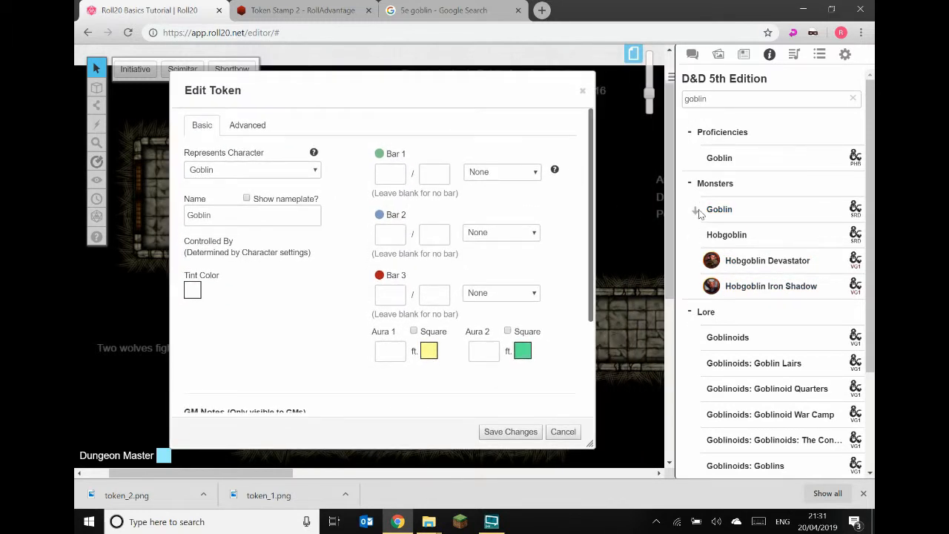
pyautogui.click(582, 92)
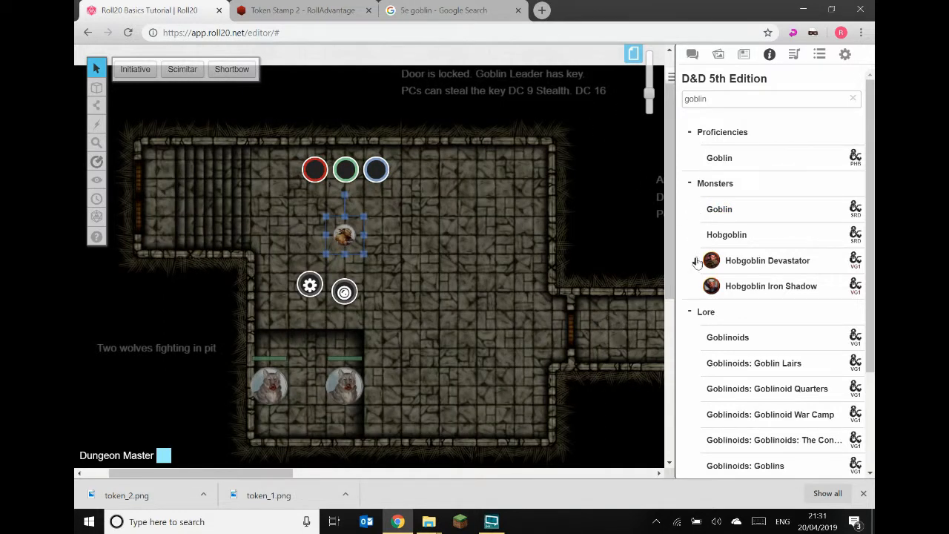
pyautogui.click(516, 249)
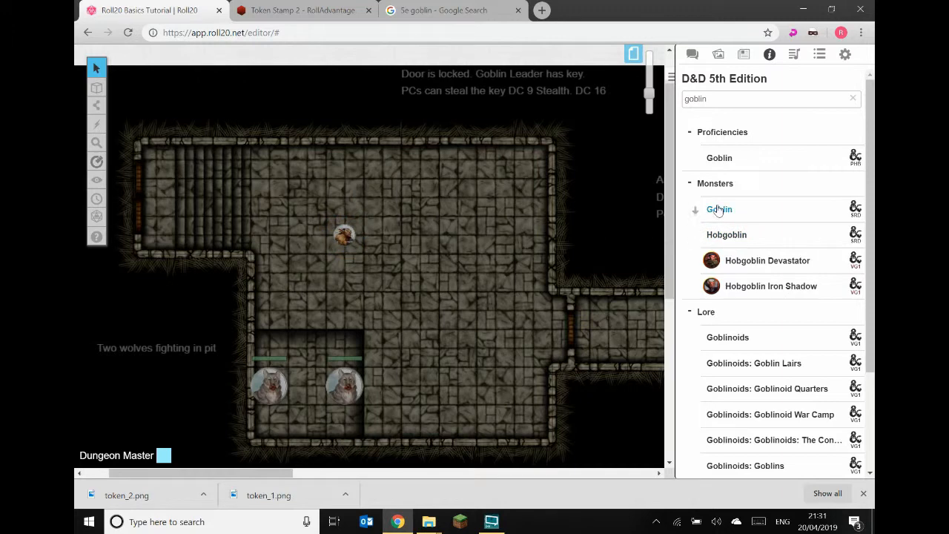
# Check the Goblin's stat block in its compendium monster entry for armor class, hit points and senses.
pyautogui.click(719, 210)
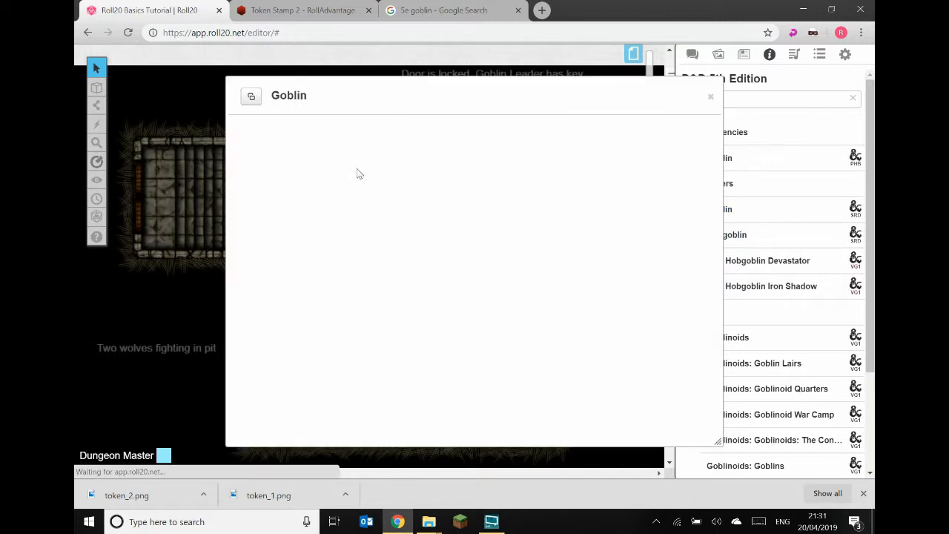
pyautogui.scroll(-5, 360, 252)
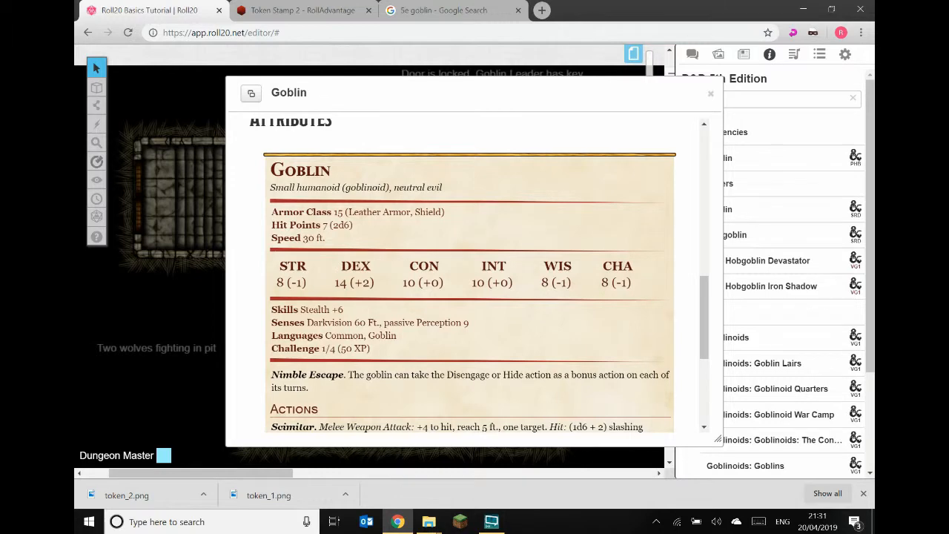
pyautogui.click(710, 93)
# Open the Goblin token's settings and set Bar 1 to 7 / 7 and Bar 2 to 15.
pyautogui.click(344, 236)
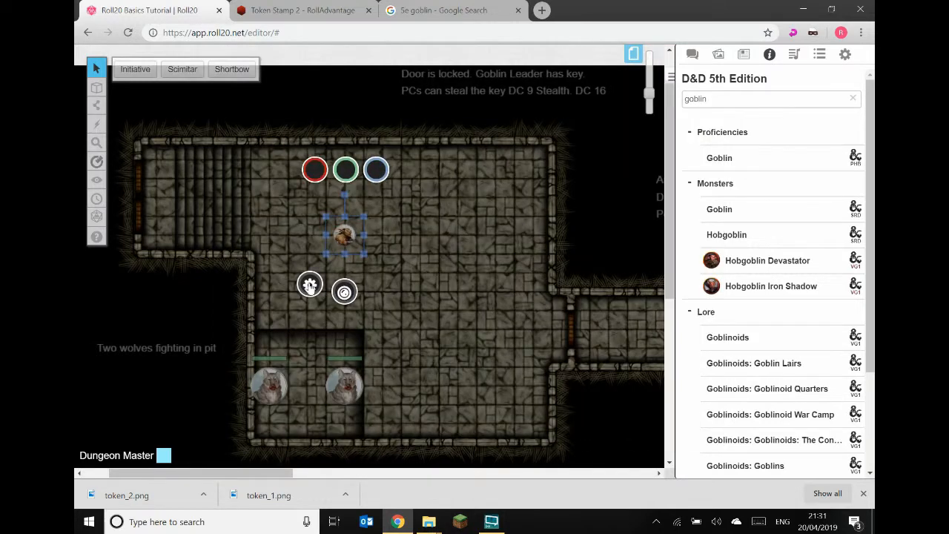
pyautogui.doubleClick(348, 221)
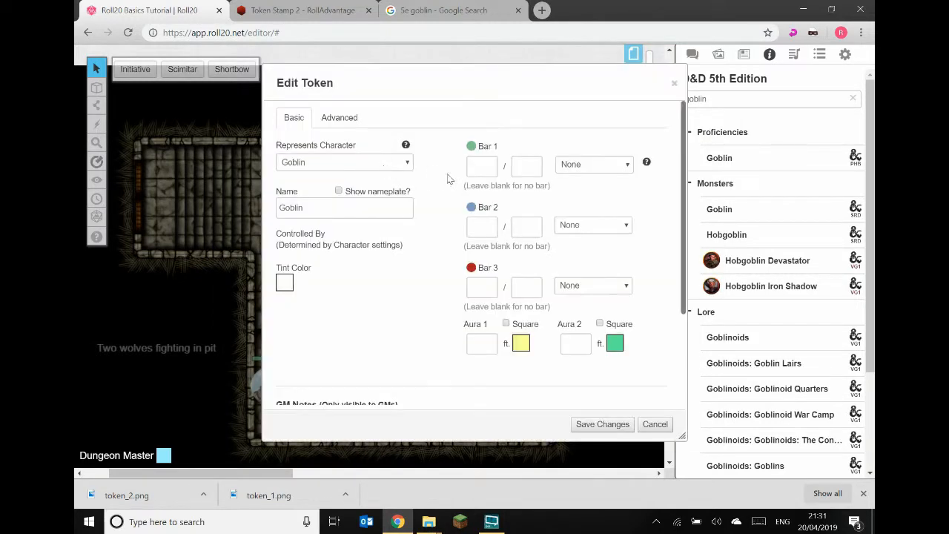
pyautogui.click(482, 167)
pyautogui.write('7')
pyautogui.press('Tab')
pyautogui.write('7')
pyautogui.press('Tab')
pyautogui.press('Tab')
# Give the token a 30 ft light radius with dim from 15 ft, sight and a 60 ft fog-of-war view distance, and save it.
pyautogui.click(337, 120)
pyautogui.click(489, 168)
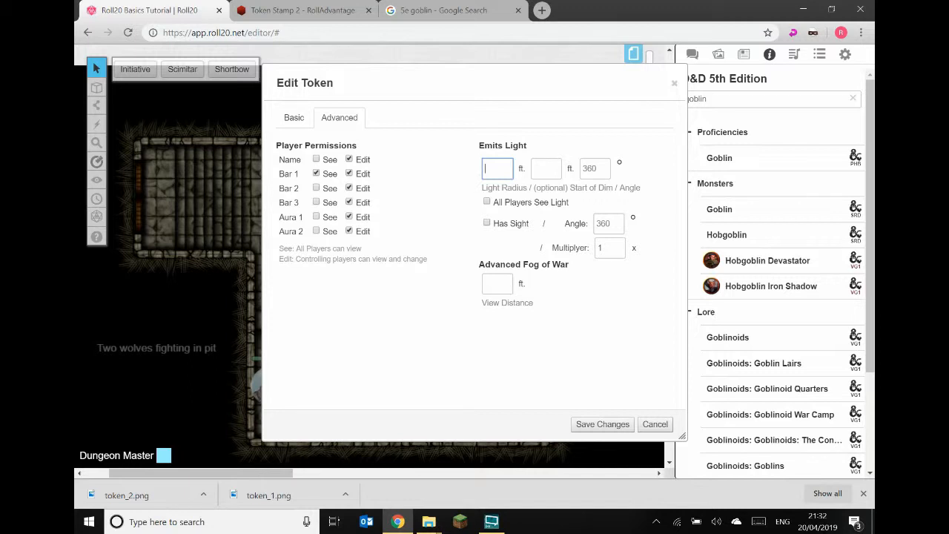
pyautogui.press('Tab')
pyautogui.click(487, 224)
pyautogui.click(497, 284)
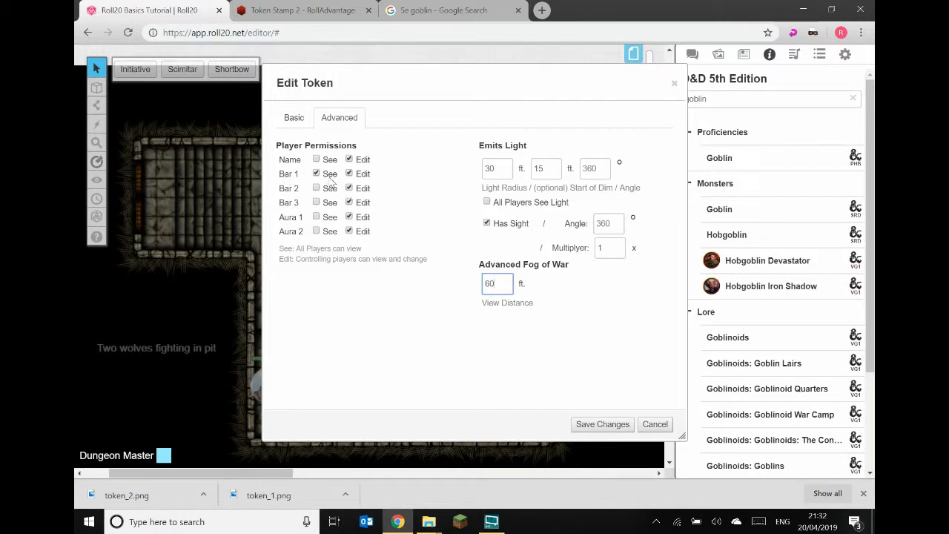
pyautogui.click(590, 424)
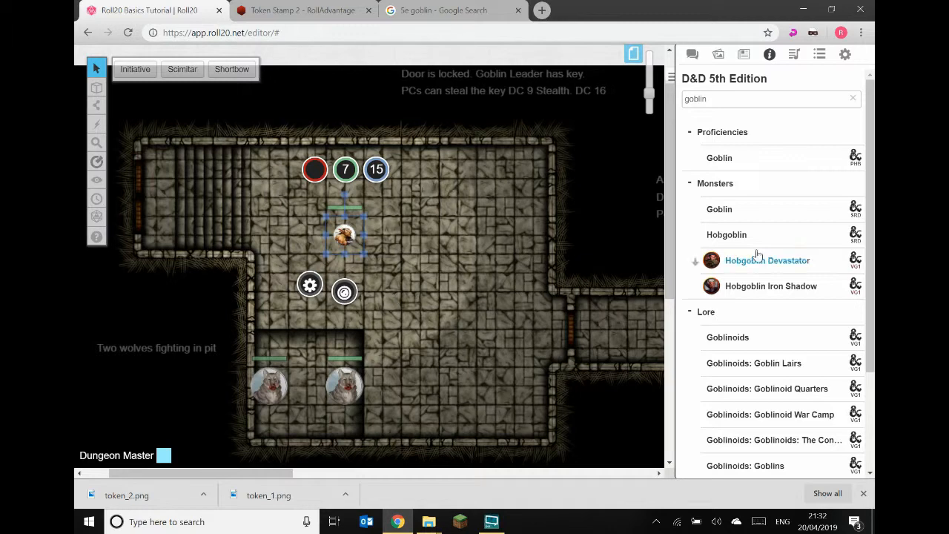
# Edit the Goblin character to use the selected token as its default token, save it and close the sheet.
pyautogui.click(743, 54)
pyautogui.click(771, 214)
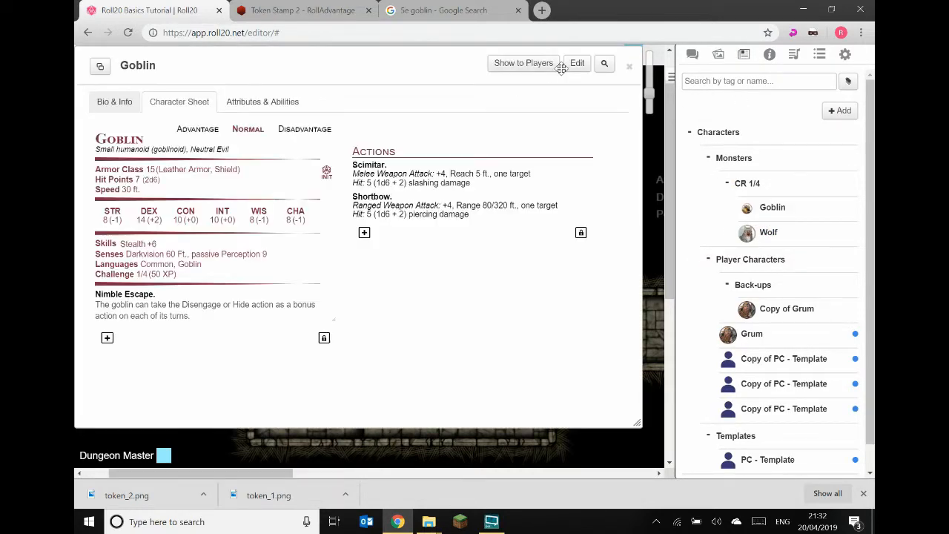
pyautogui.click(577, 65)
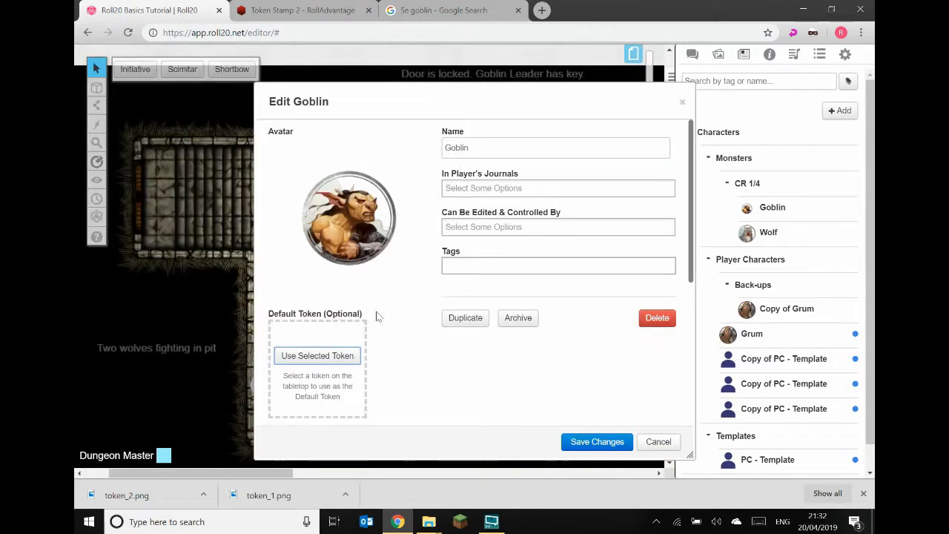
pyautogui.click(329, 363)
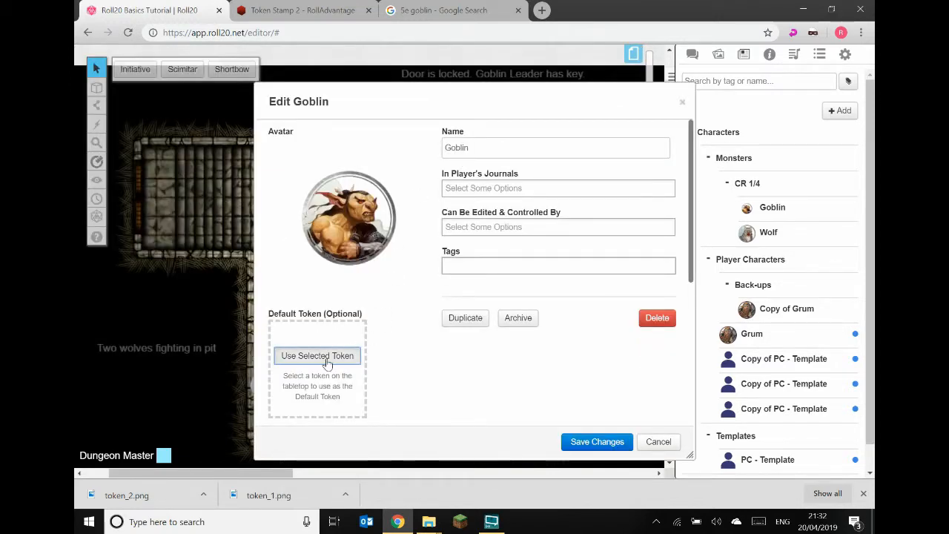
pyautogui.click(612, 443)
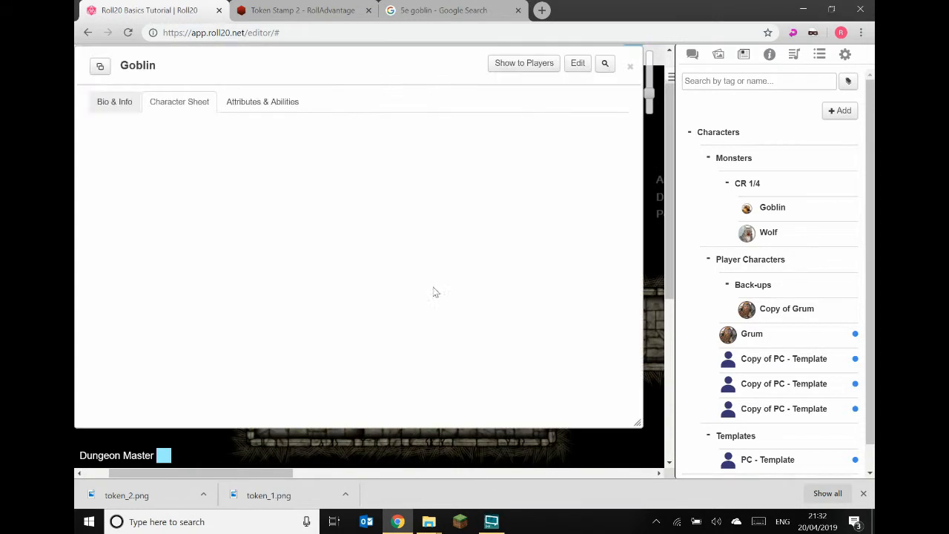
pyautogui.click(630, 67)
# Move the Goblin token to just above the wolf pit and place a second Goblin from the journal to its right.
pyautogui.click(476, 221)
pyautogui.moveTo(345, 235); pyautogui.dragTo(306, 310)
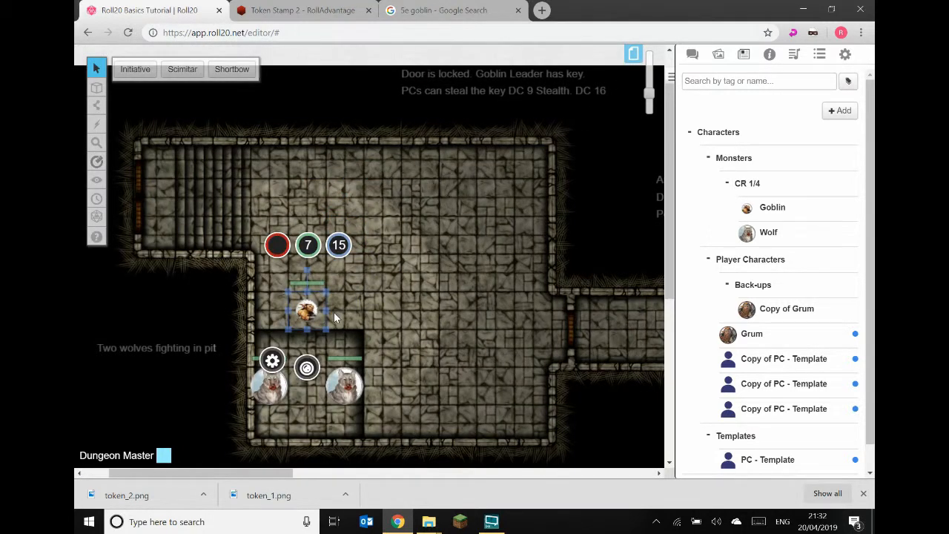
pyautogui.click(394, 304)
pyautogui.moveTo(769, 210); pyautogui.dragTo(387, 315)
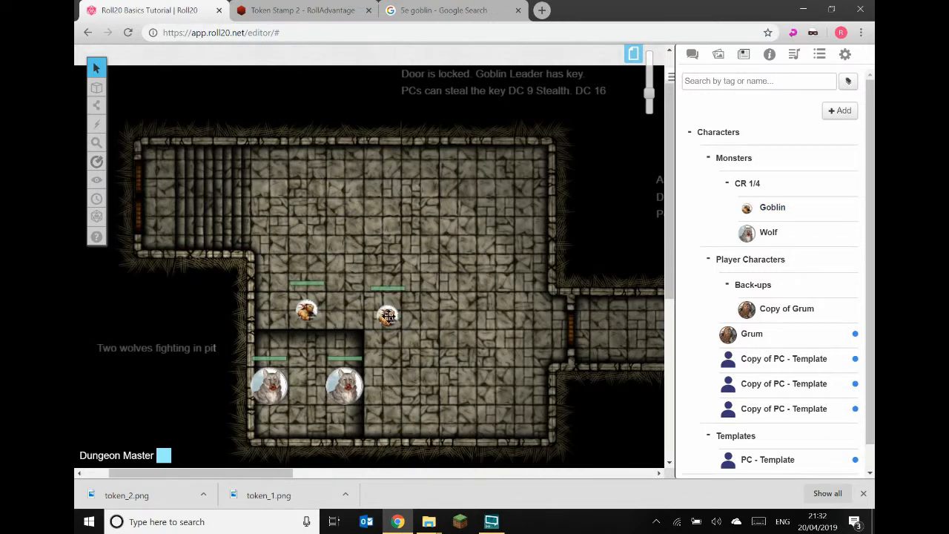
pyautogui.click(412, 376)
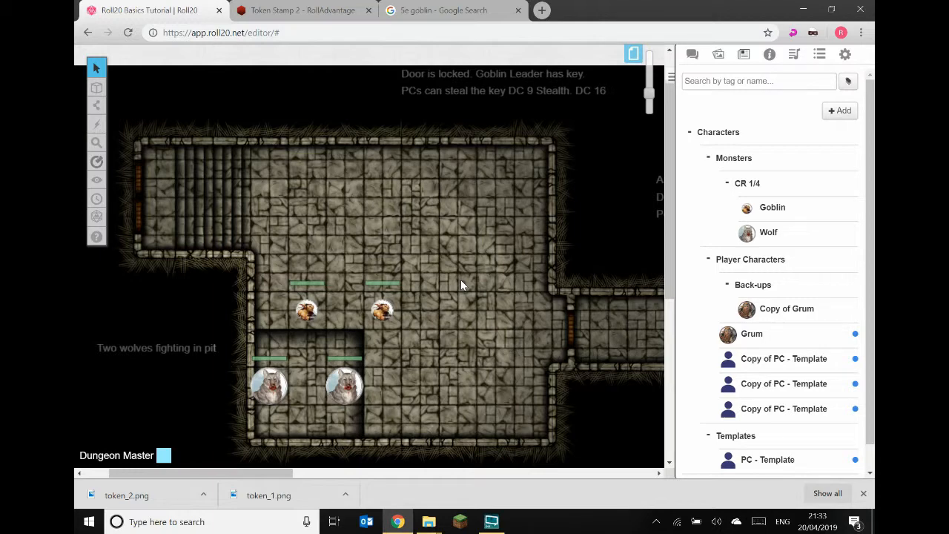
# Review the Hobgoblin monster entry in the compendium, including its stat block, traits and actions.
pyautogui.click(770, 54)
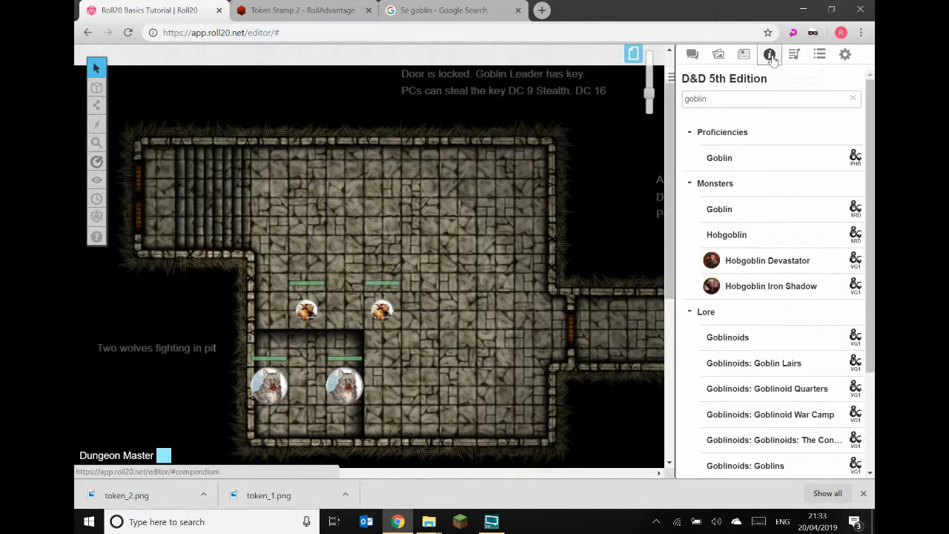
pyautogui.click(732, 239)
pyautogui.scroll(-10, 392, 275)
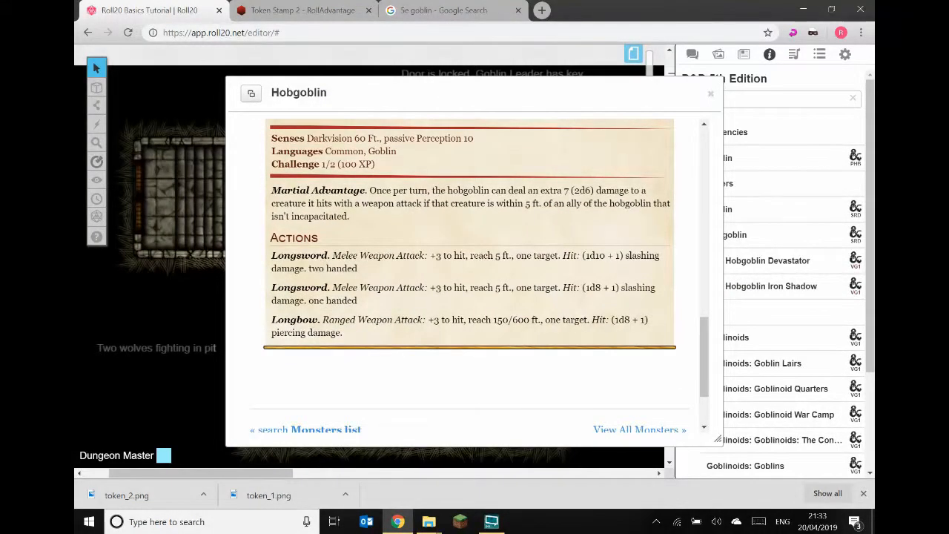
pyautogui.scroll(1, 332, 190)
pyautogui.scroll(2, 469, 275)
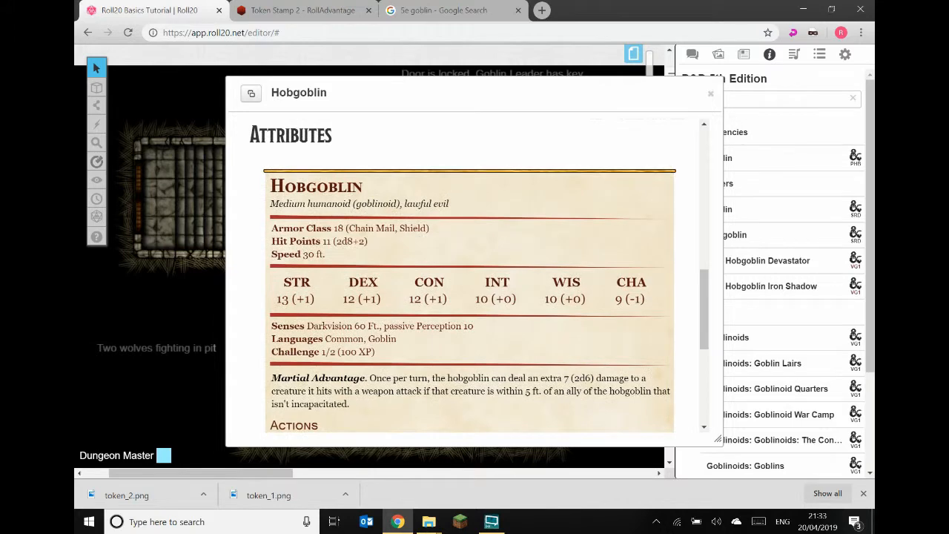
pyautogui.click(710, 94)
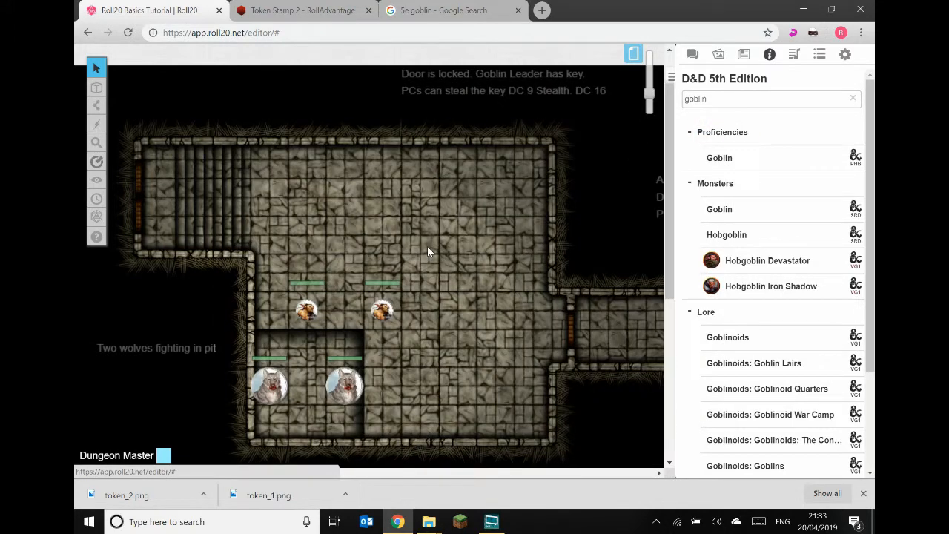
# Switch to the Google image search, search for "5e hobgoblin" and open the Forgotten Realms Wiki hobgoblin picture.
pyautogui.scroll(1, 435, 256)
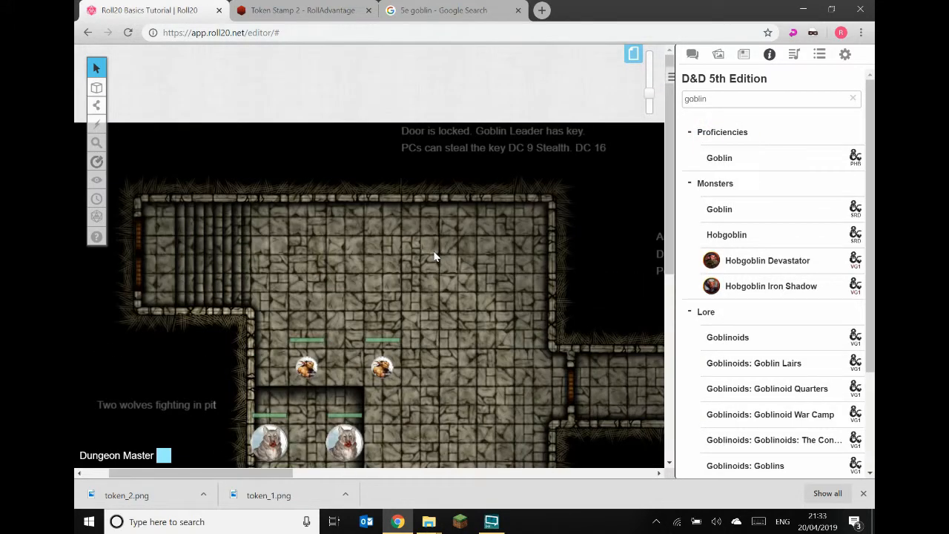
pyautogui.scroll(-2, 435, 256)
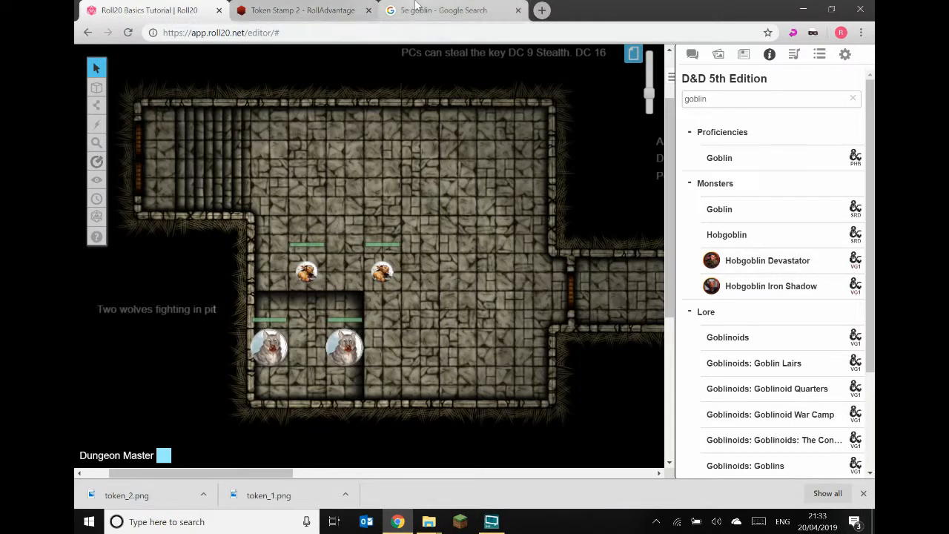
pyautogui.click(415, 11)
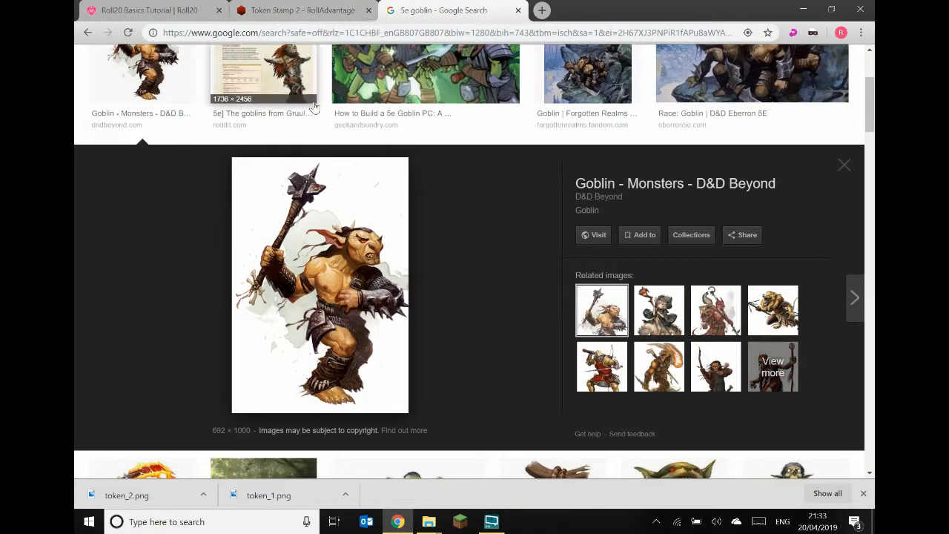
pyautogui.scroll(3, 297, 176)
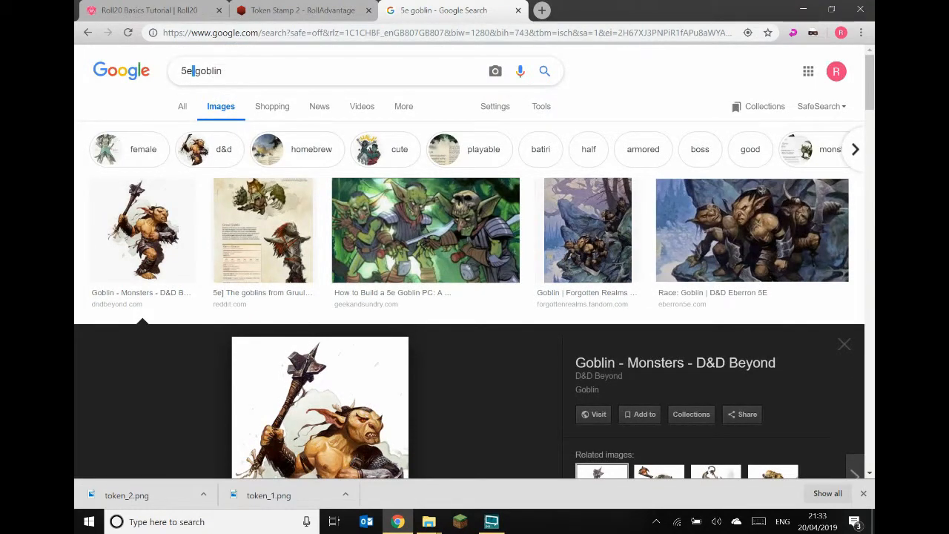
pyautogui.click(194, 70)
pyautogui.write('hob')
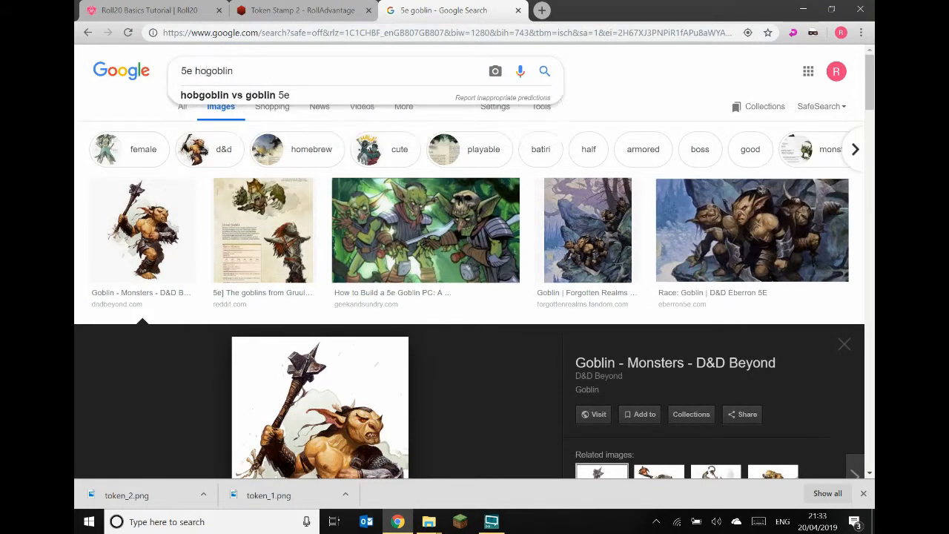
pyautogui.press('Return')
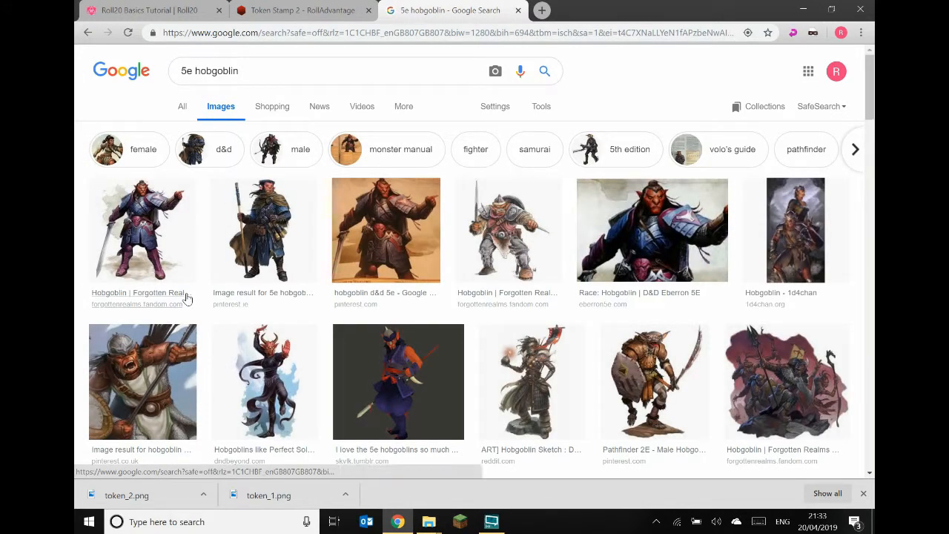
pyautogui.click(148, 252)
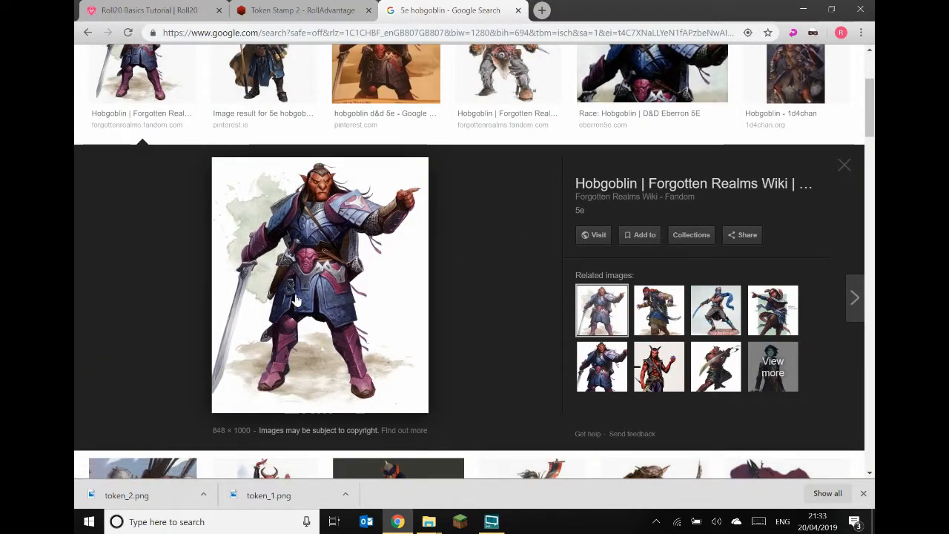
# Bring the hobgoblin picture into Token Stamp 2 and raise the token scale to 1.
pyautogui.moveTo(296, 299); pyautogui.dragTo(329, 252)
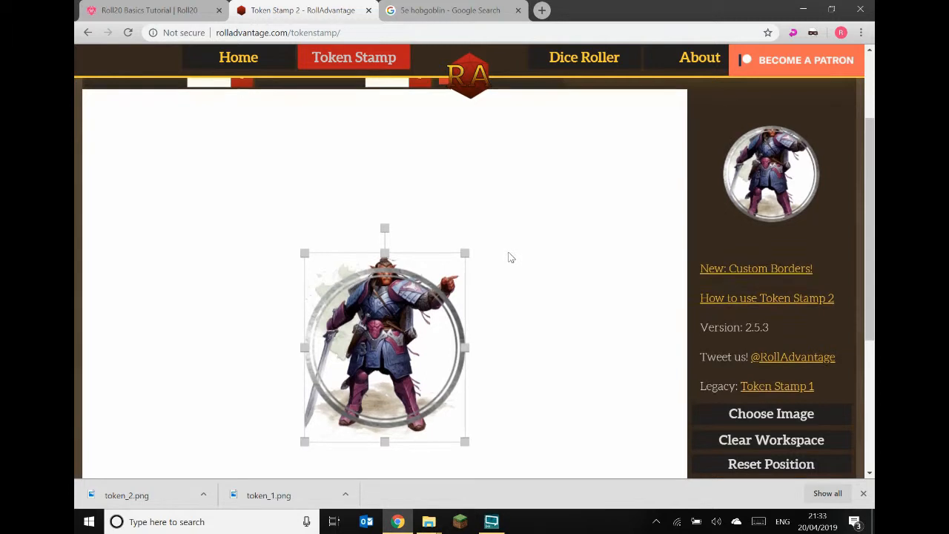
pyautogui.scroll(3, 509, 255)
pyautogui.click(782, 140)
pyautogui.click(781, 140)
pyautogui.click(781, 140)
pyautogui.click(781, 140)
# Enlarge and reposition the hobgoblin picture so its head and shoulders fill the ring, and download the token.
pyautogui.scroll(-3, 407, 331)
pyautogui.moveTo(460, 204); pyautogui.dragTo(455, 175)
pyautogui.moveTo(215, 311); pyautogui.dragTo(334, 319)
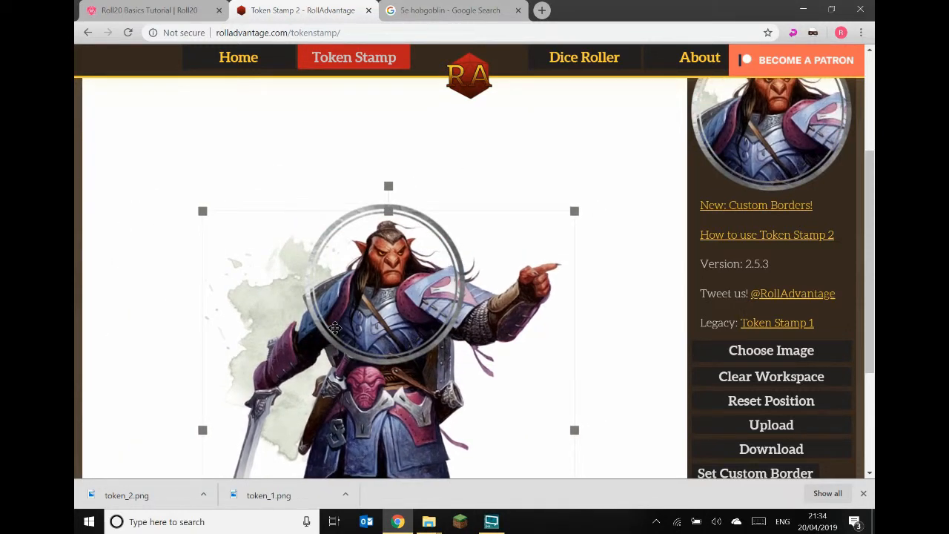
pyautogui.scroll(2, 597, 239)
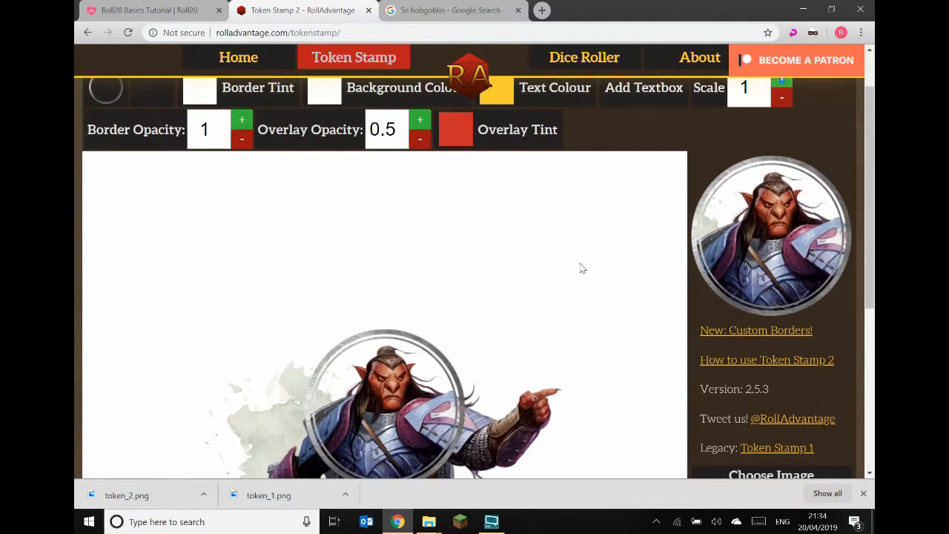
pyautogui.scroll(-2, 582, 269)
pyautogui.moveTo(505, 215)
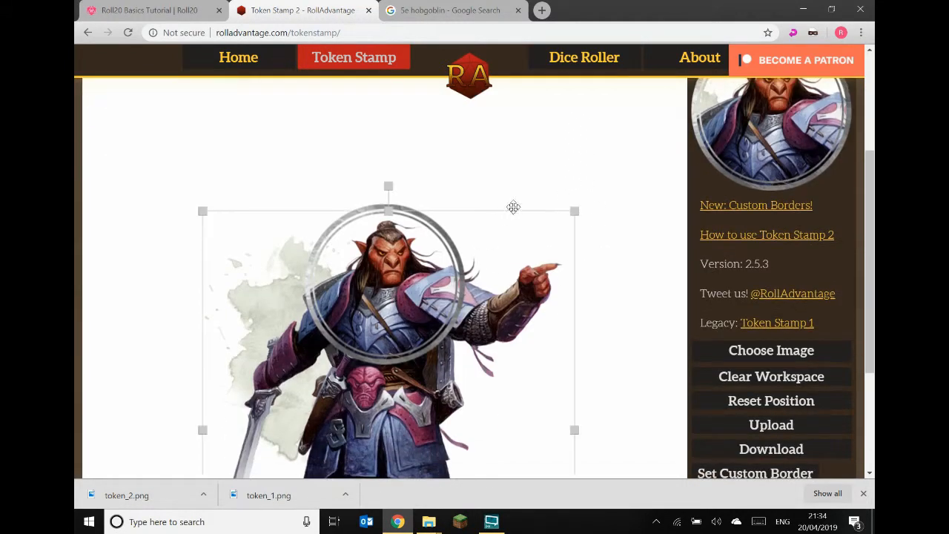
pyautogui.moveTo(621, 169); pyautogui.dragTo(657, 121)
pyautogui.moveTo(504, 185); pyautogui.dragTo(502, 267)
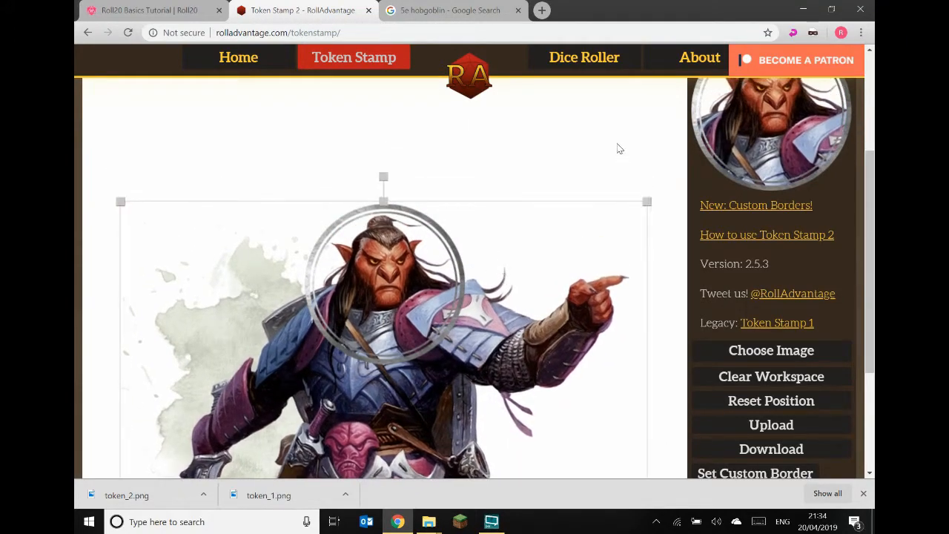
pyautogui.scroll(2, 618, 159)
pyautogui.scroll(-3, 757, 219)
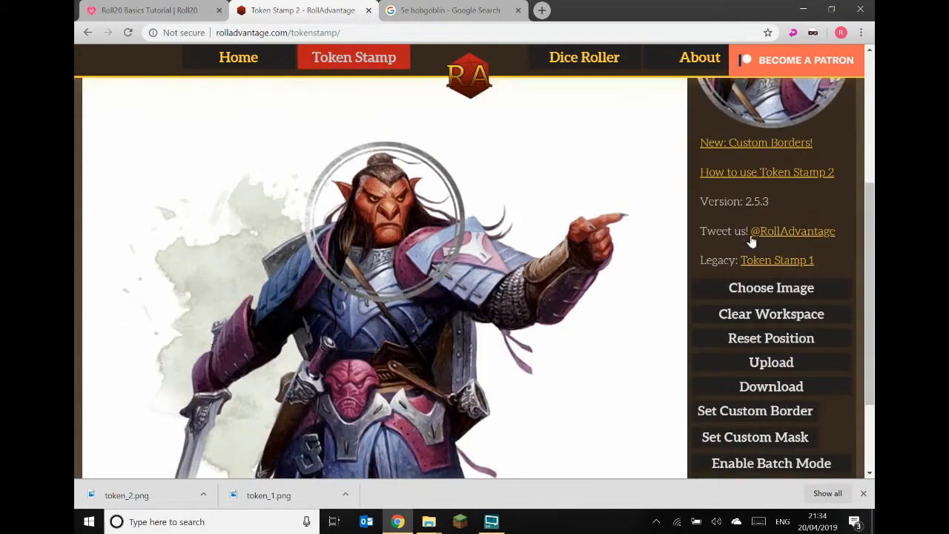
pyautogui.click(771, 384)
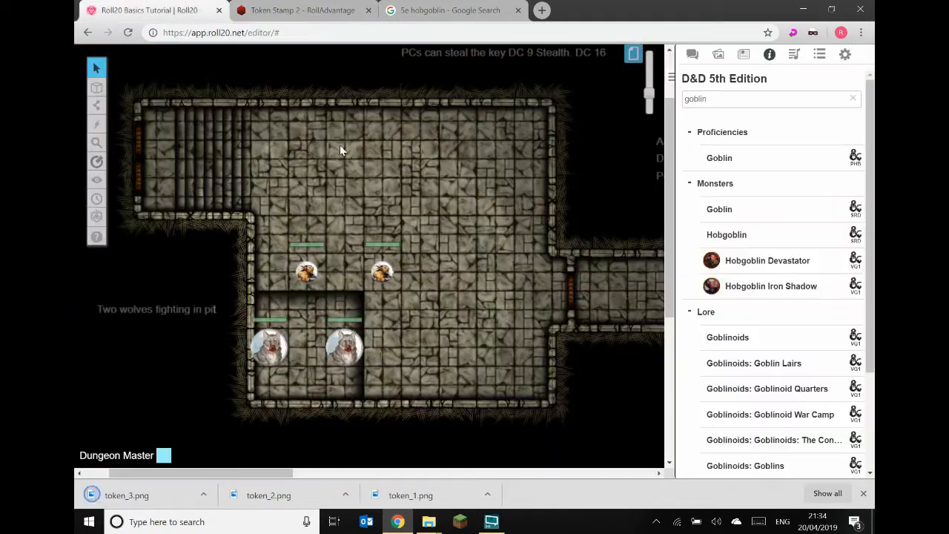
# Switch back to Roll20 and add a subfolder named "CR 1/2" to the Monsters folder in the journal.
pyautogui.click(148, 9)
pyautogui.click(744, 56)
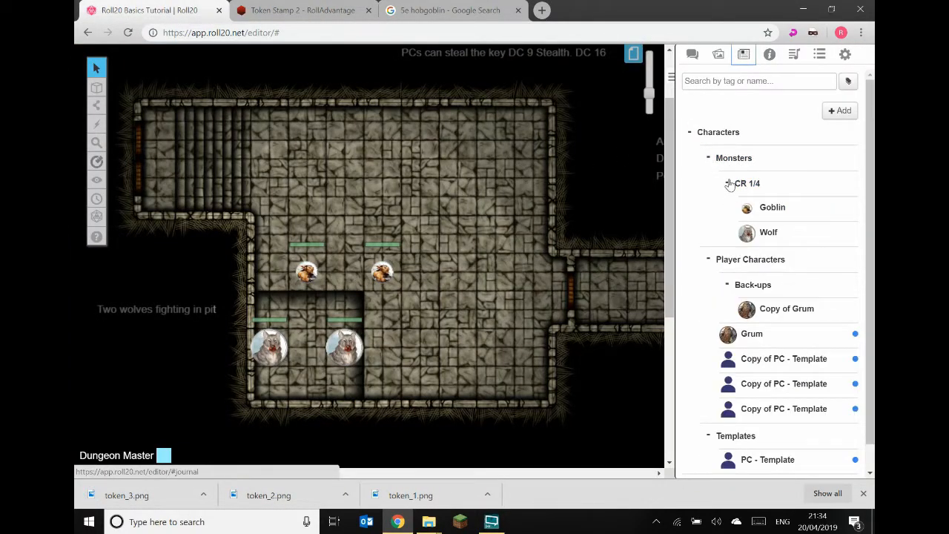
pyautogui.rightClick(731, 158)
pyautogui.click(748, 168)
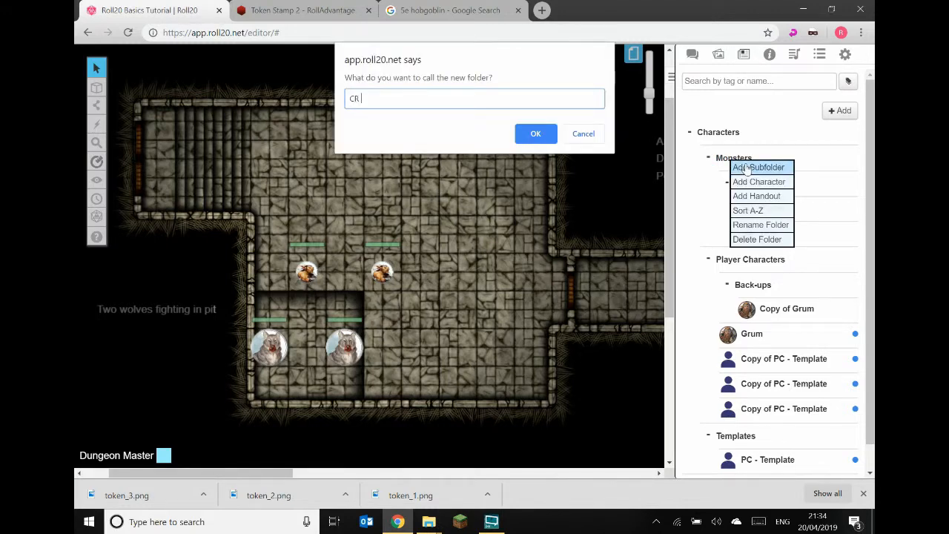
pyautogui.write('CR 1/2')
pyautogui.click(536, 134)
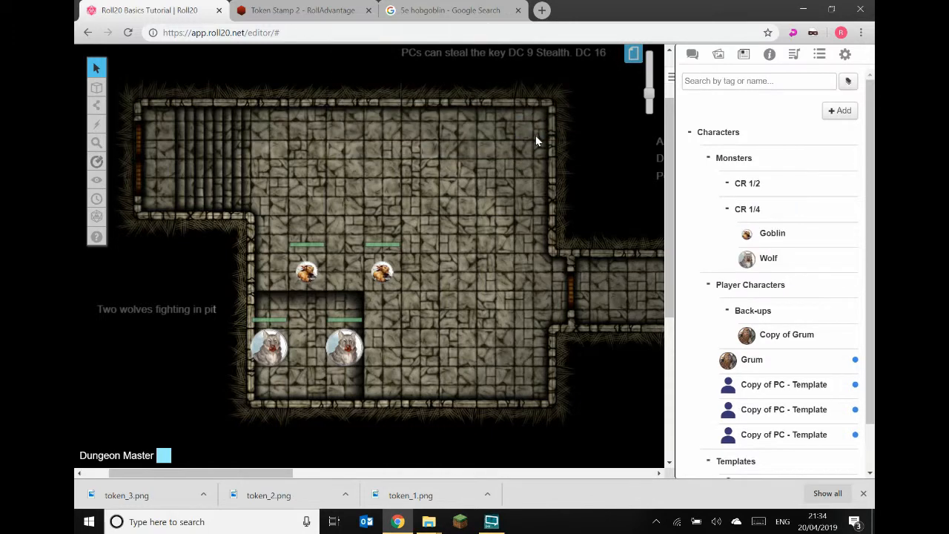
# Add a new character to the CR 1/2 folder and name it "Hobgoblin".
pyautogui.click(745, 189)
pyautogui.click(751, 191)
pyautogui.click(775, 210)
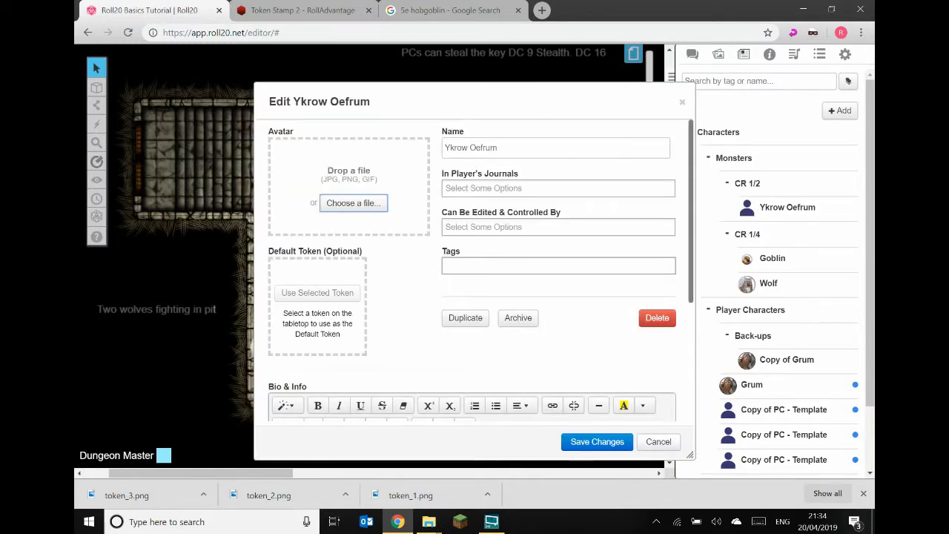
pyautogui.moveTo(515, 149); pyautogui.dragTo(436, 152)
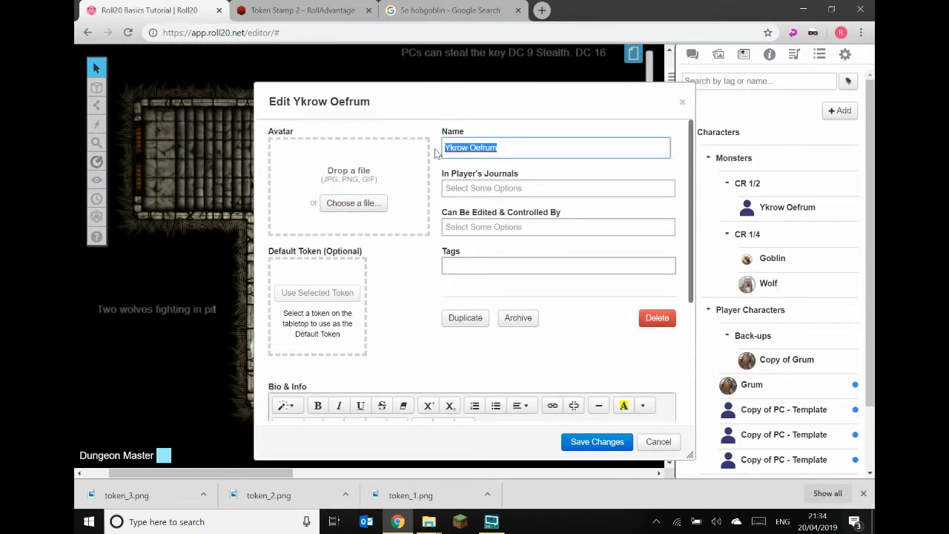
pyautogui.write('Hobgoblin')
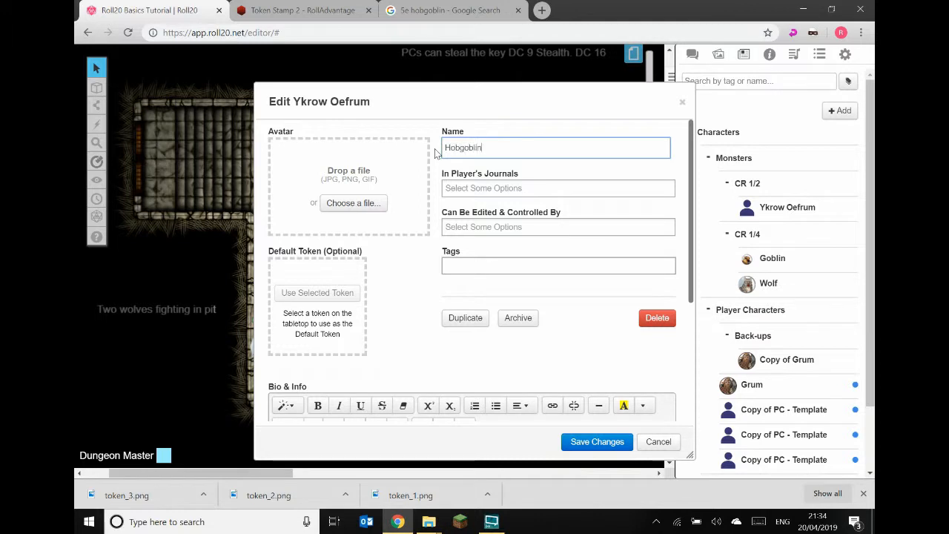
# Use token_3 from the Downloads folder as the Hobgoblin's avatar and save the character.
pyautogui.click(428, 521)
pyautogui.click(467, 488)
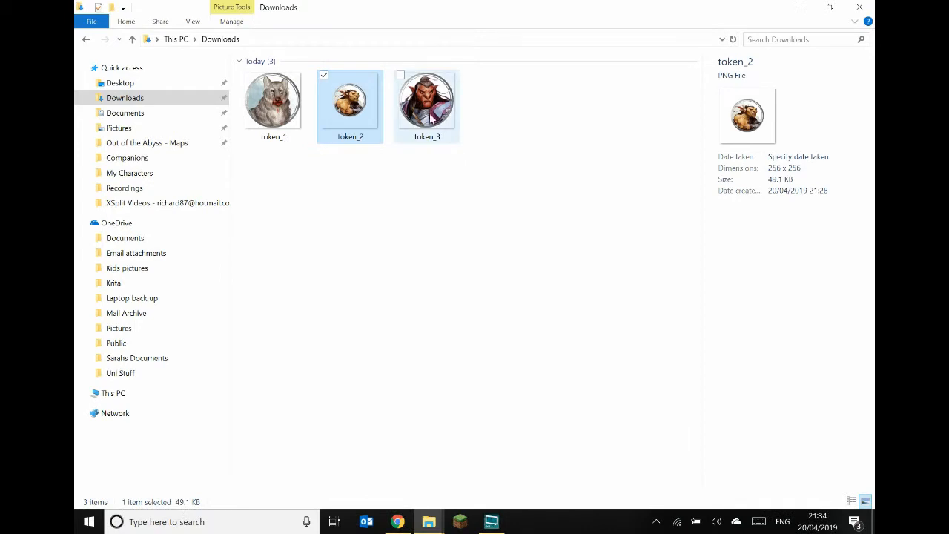
pyautogui.moveTo(429, 112); pyautogui.dragTo(319, 189)
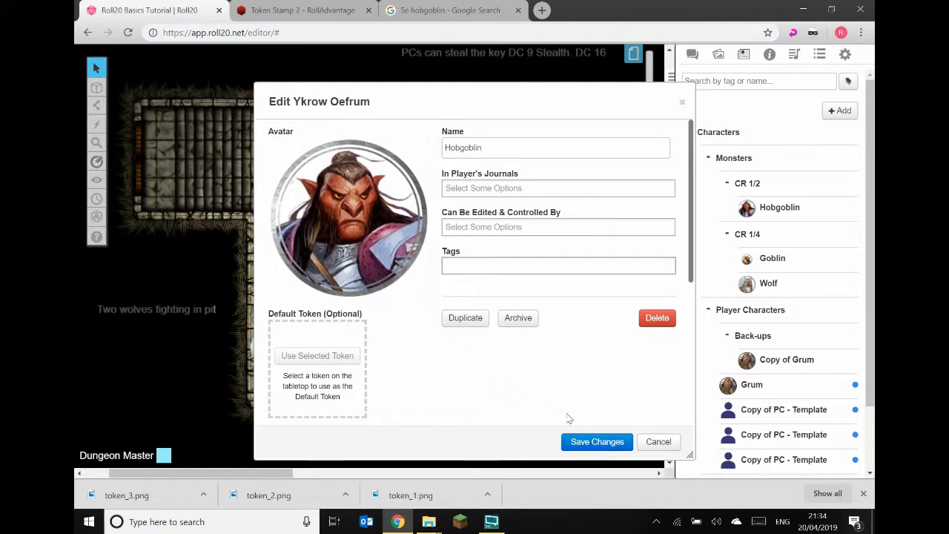
pyautogui.click(594, 441)
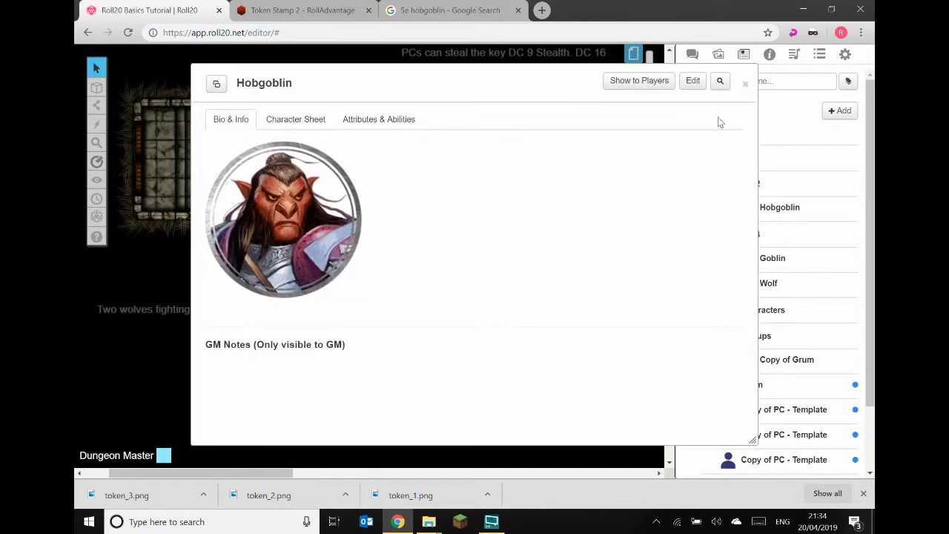
# Fill the Hobgoblin's character sheet with the Hobgoblin monster entry from the D&D 5th Edition compendium.
pyautogui.click(311, 123)
pyautogui.moveTo(483, 94)
pyautogui.mouseDown()
pyautogui.moveTo(384, 95)
pyautogui.moveTo(490, 98)
pyautogui.mouseUp()
pyautogui.click(769, 55)
pyautogui.moveTo(742, 234); pyautogui.dragTo(417, 269)
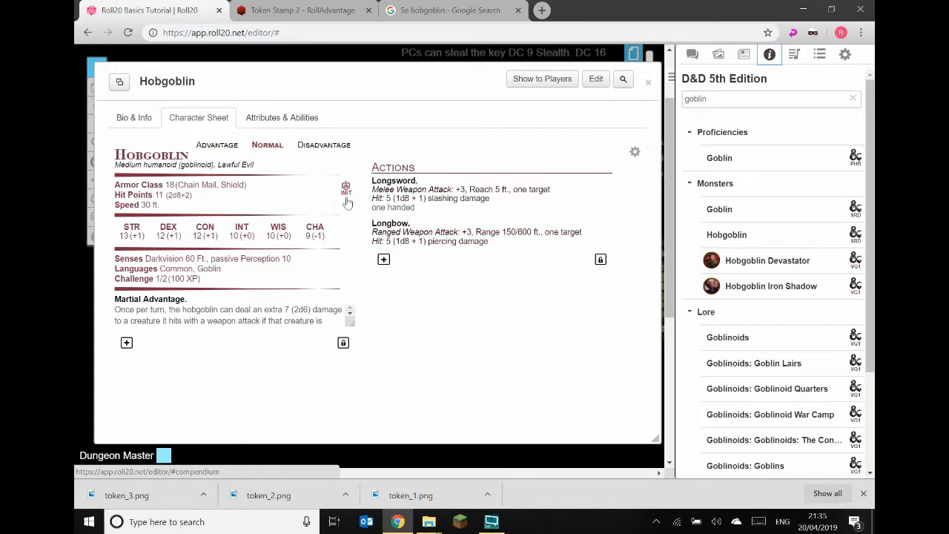
# Roll the Hobgoblin's Longsword attack and cut its recalled roll command from the chat.
pyautogui.click(692, 54)
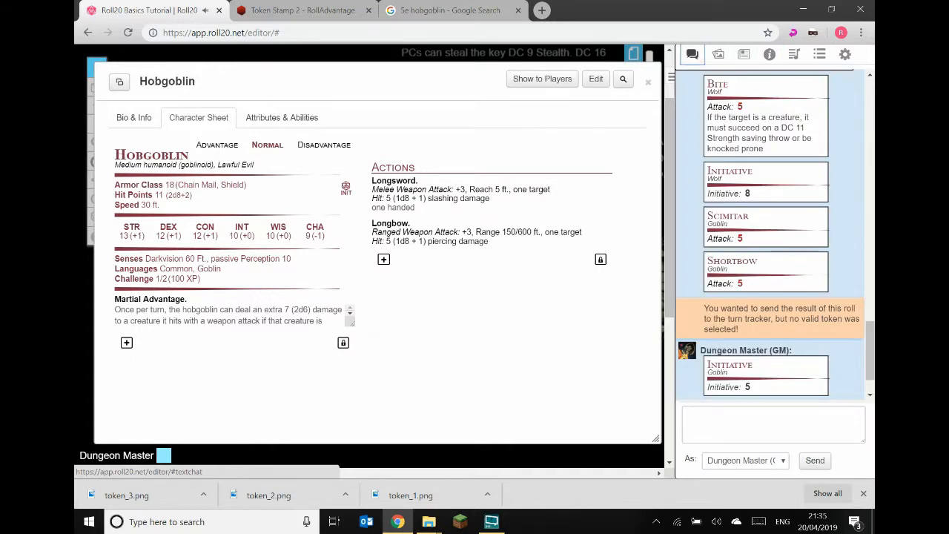
pyautogui.click(395, 181)
pyautogui.press('Up')
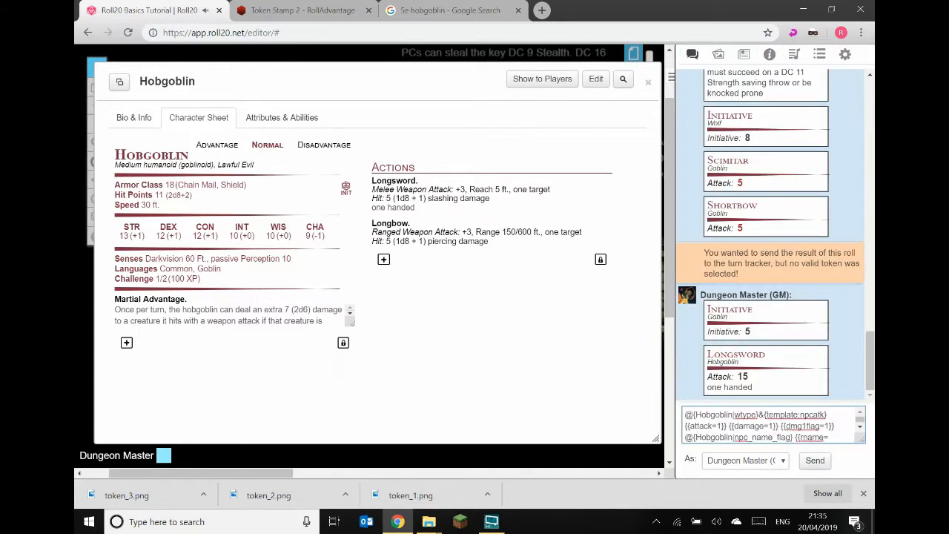
pyautogui.hotkey('ctrl', 'a')
pyautogui.press('BackSpace')
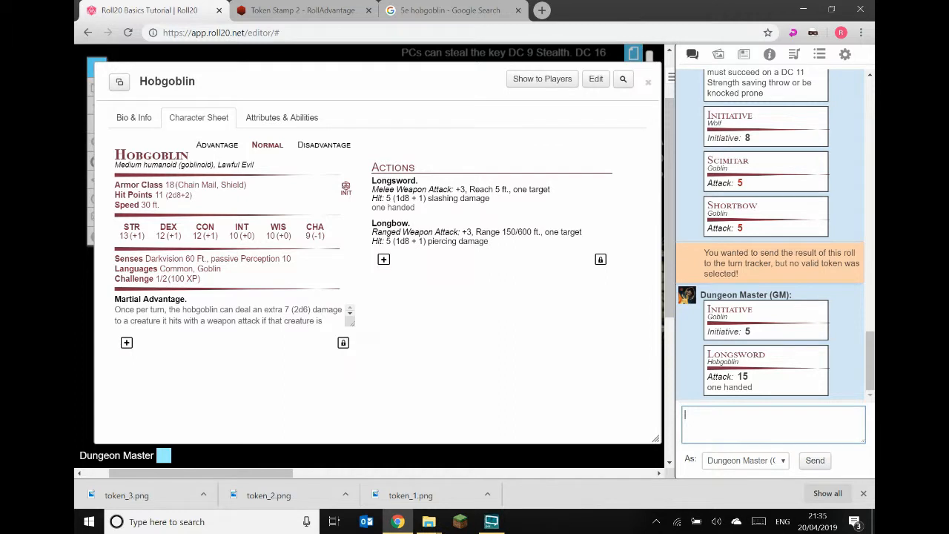
# Add a Hobgoblin ability named "Longsword" containing the copied roll command and show it as a token action.
pyautogui.click(282, 117)
pyautogui.click(600, 148)
pyautogui.click(605, 179)
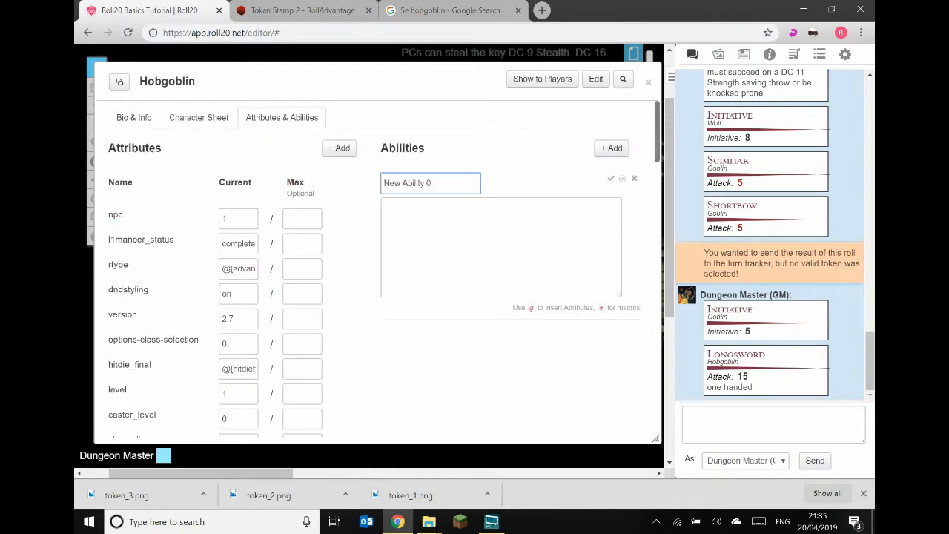
pyautogui.click(501, 247)
pyautogui.hotkey('ctrl', 'v')
pyautogui.moveTo(434, 183); pyautogui.dragTo(364, 183)
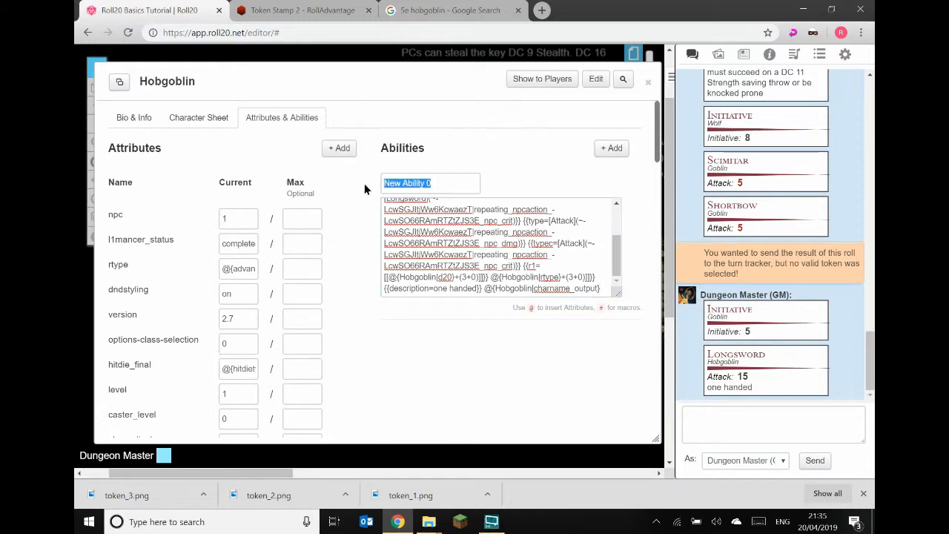
pyautogui.write('Longsw')
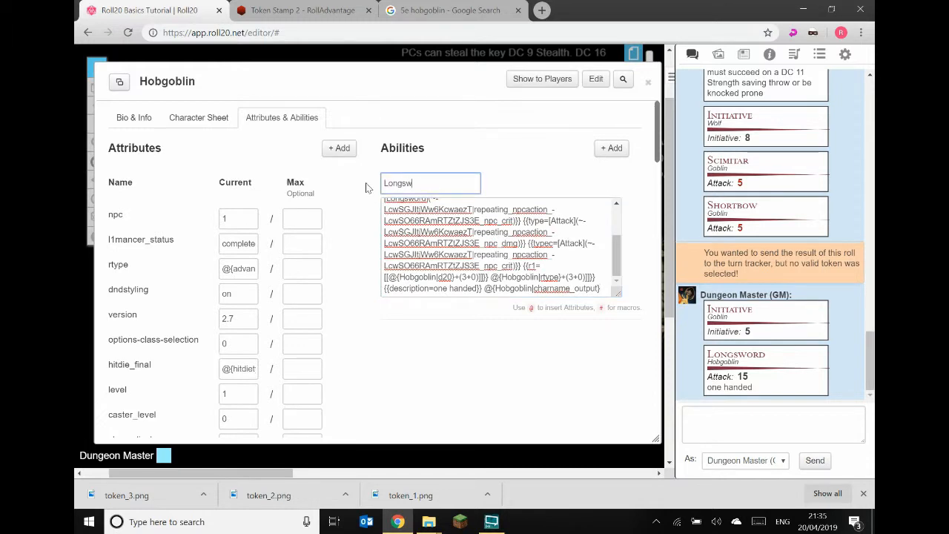
pyautogui.write('ord')
pyautogui.click(608, 180)
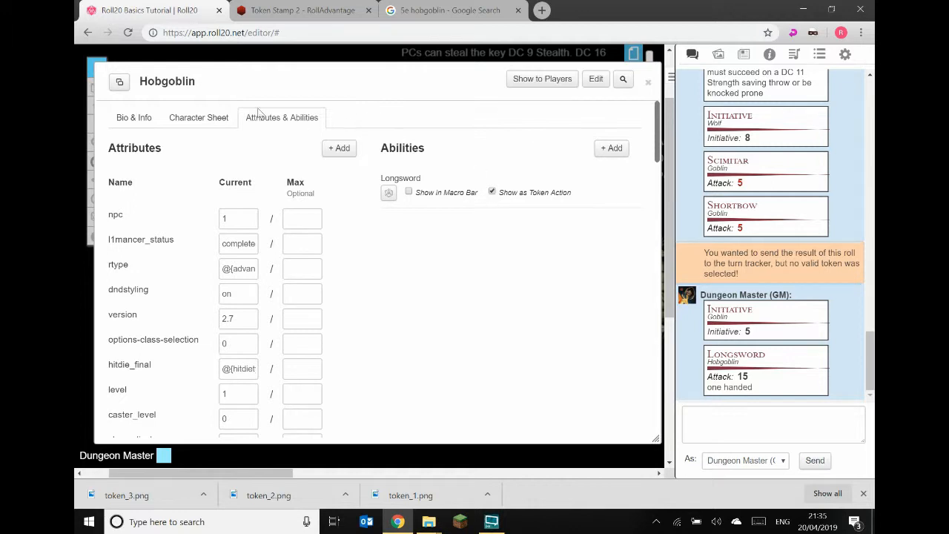
# Roll the Hobgoblin's Longbow attack and cut its recalled roll command from the chat.
pyautogui.click(199, 117)
pyautogui.click(388, 223)
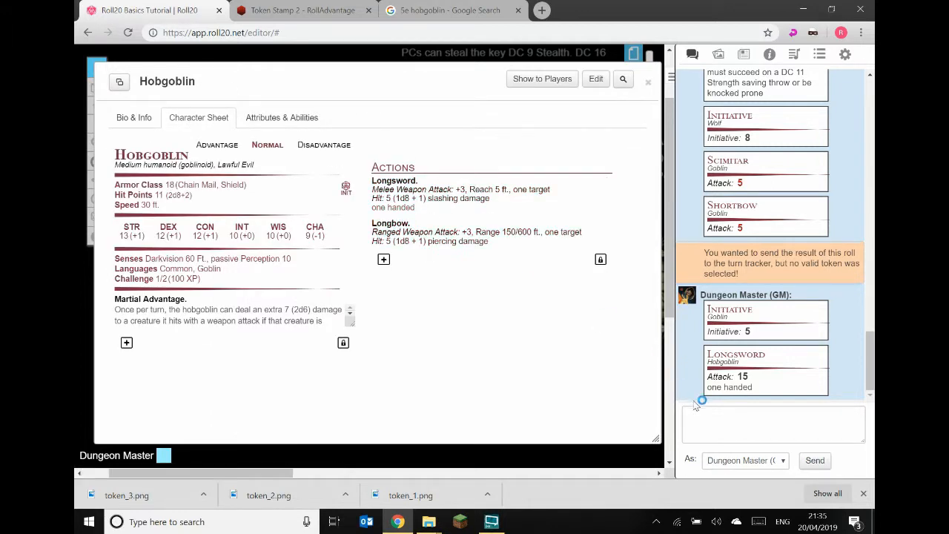
pyautogui.click(773, 424)
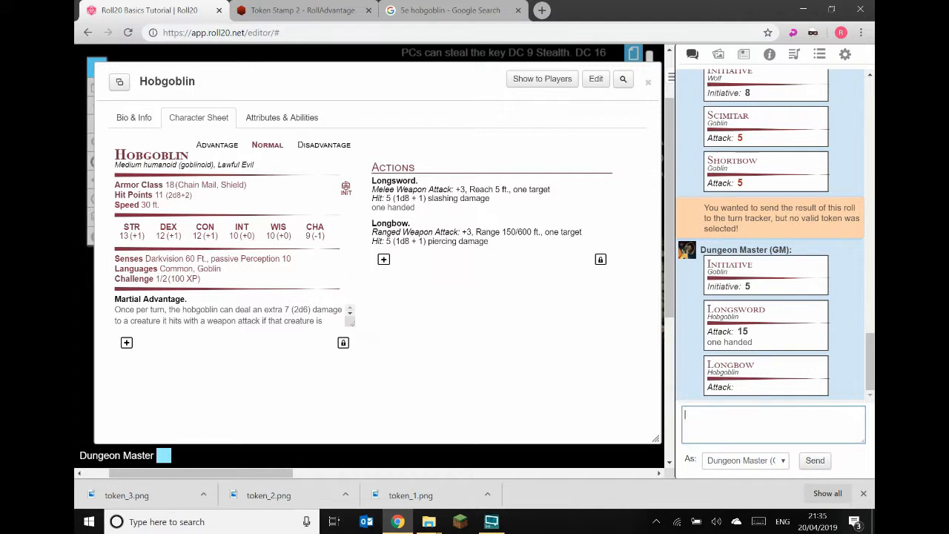
pyautogui.press('Up')
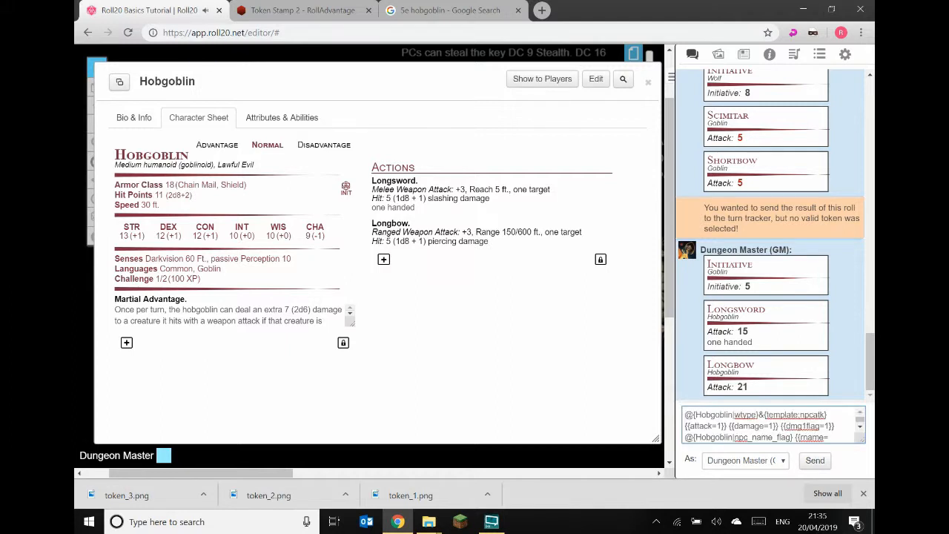
pyautogui.hotkey('ctrl', 'a')
pyautogui.press('BackSpace')
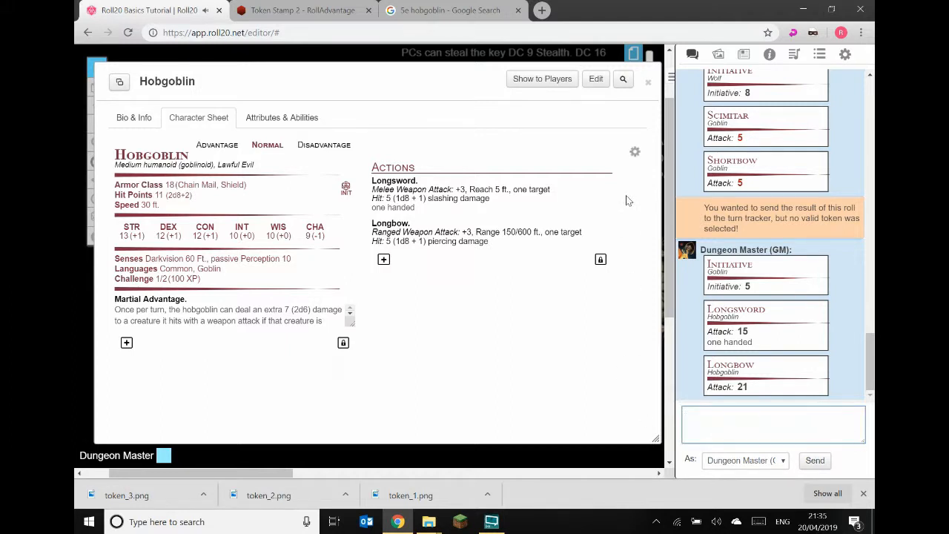
# Add a Hobgoblin ability named "Longbow" containing the copied roll command and show it as a token action.
pyautogui.click(282, 117)
pyautogui.click(612, 148)
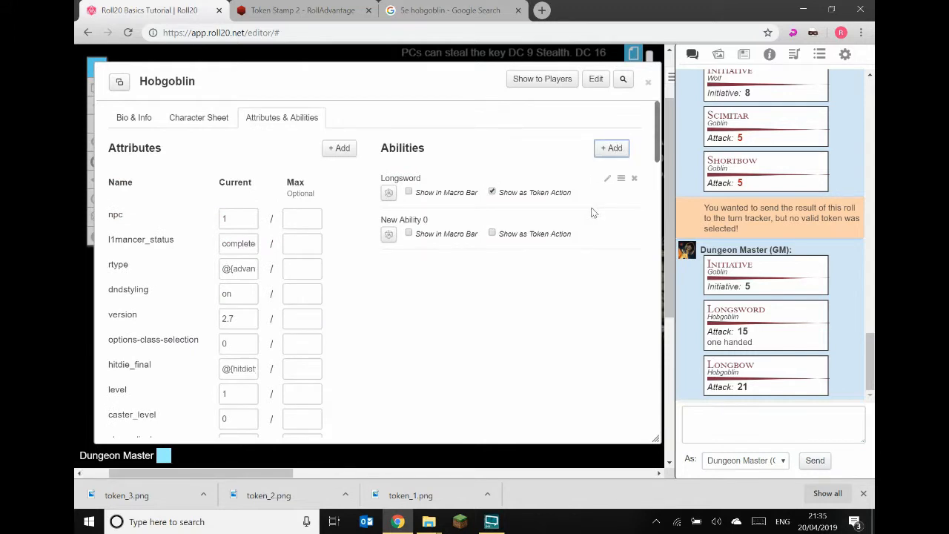
pyautogui.click(609, 225)
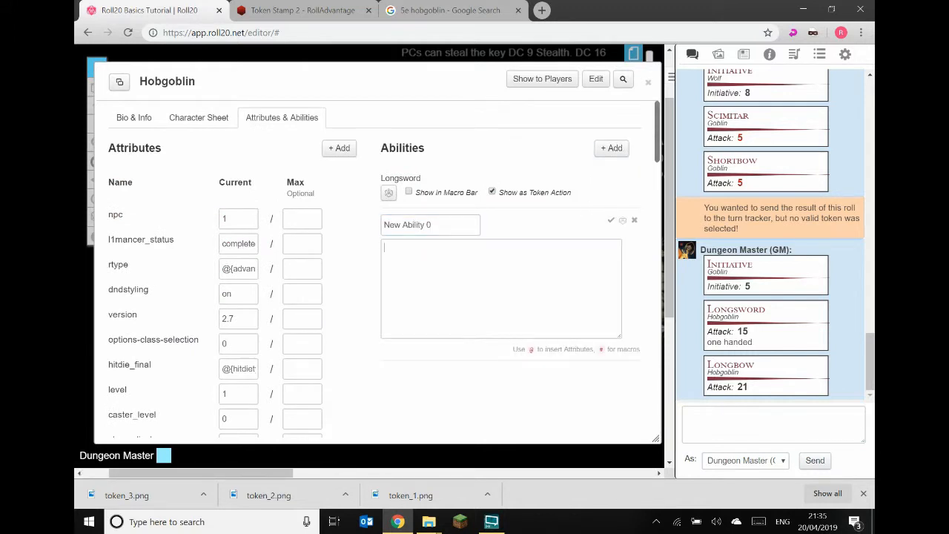
pyautogui.hotkey('ctrl', 'v')
pyautogui.moveTo(431, 225); pyautogui.dragTo(374, 220)
pyautogui.write('Longbow')
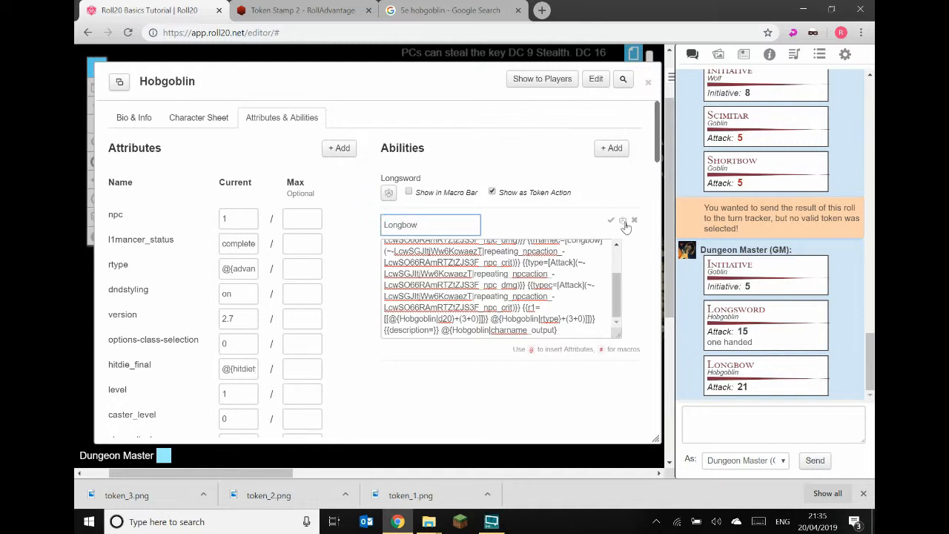
pyautogui.click(608, 221)
pyautogui.click(493, 234)
# Roll the Hobgoblin's initiative and save its roll command as an ability named "Initiative" shown as a token action.
pyautogui.click(212, 117)
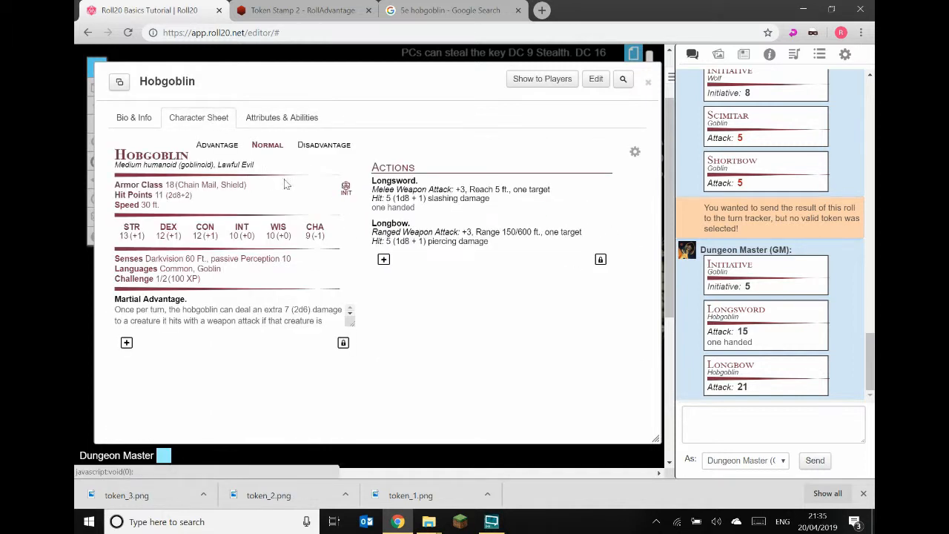
pyautogui.click(347, 188)
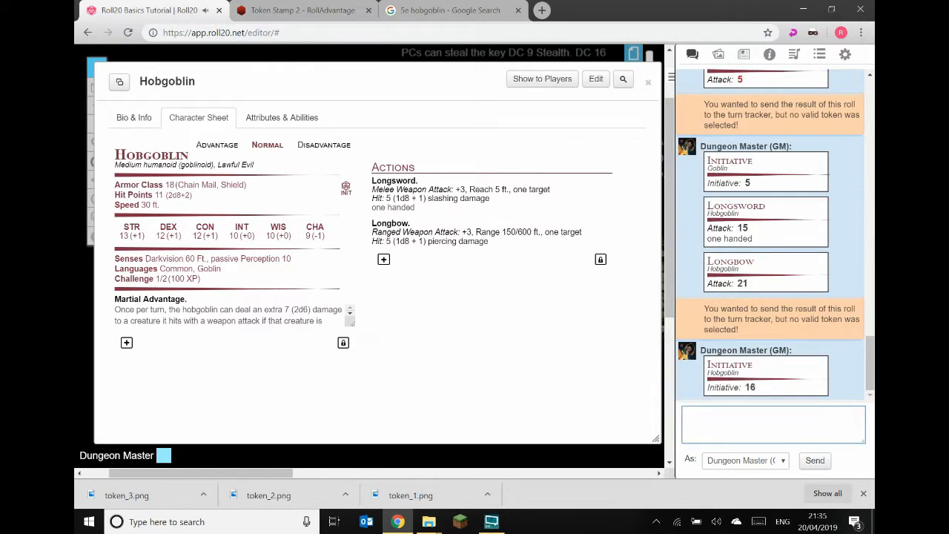
pyautogui.click(291, 119)
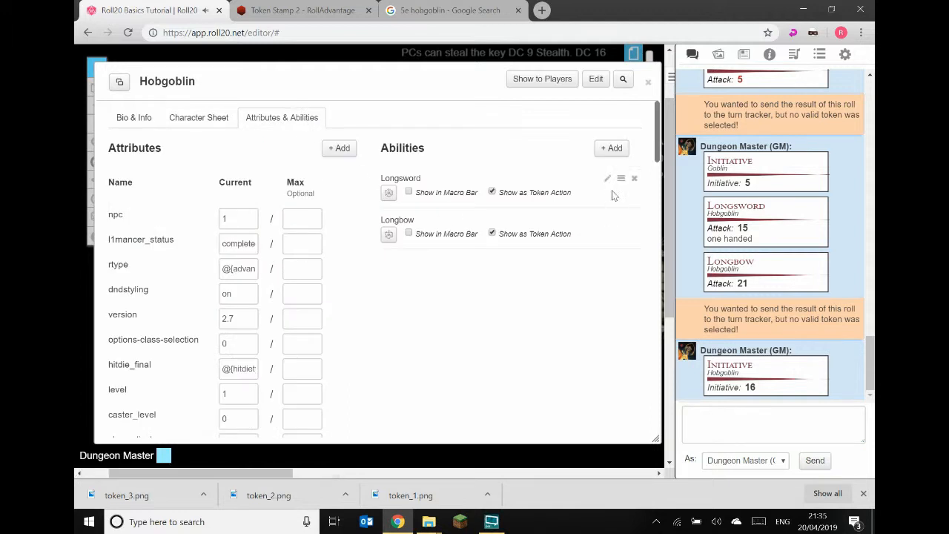
pyautogui.click(609, 149)
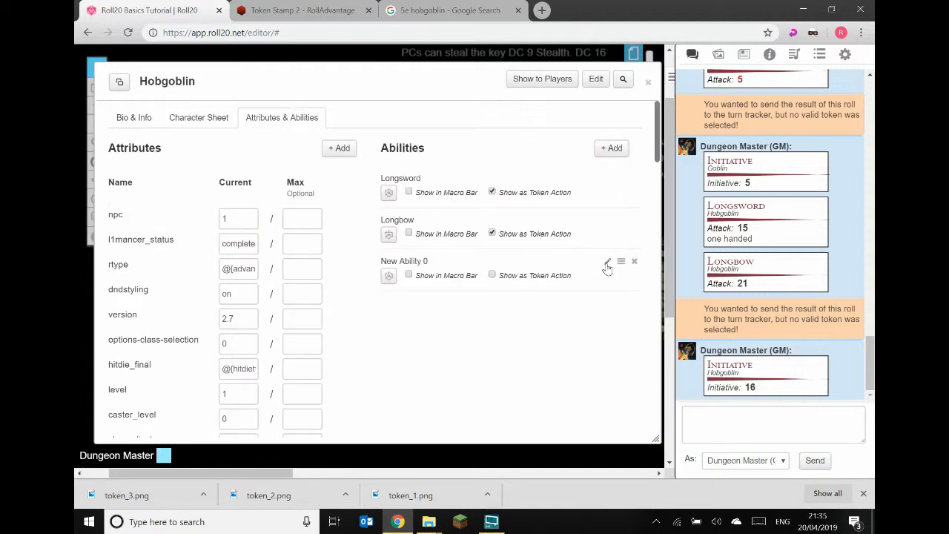
pyautogui.click(608, 263)
pyautogui.write('@{Hobgoblin|wtype}&{template:npc} @{Hobgoblin|npc_name_flag} {{rname=^{init}}} {{mod=[[[[@{Hobgoblin|initiative_bonus}]][DEX]]]}} {{r1=[[@{Hobgoblin|d20}+[[@{Hobgoblin|initiative_bonus}]][DEX] &{tracker}]]}} {{normal=1}} {{type=Initiative}}')
pyautogui.moveTo(437, 266); pyautogui.dragTo(370, 276)
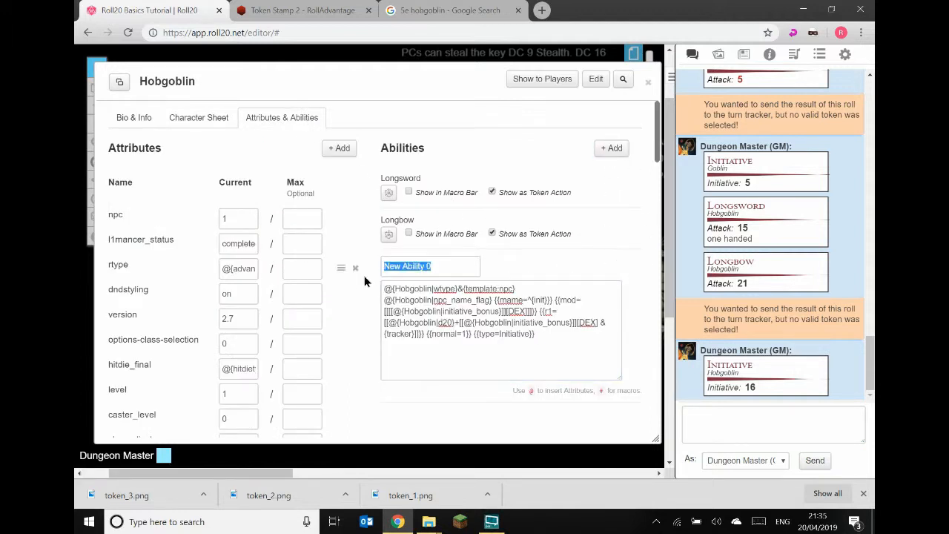
pyautogui.write('In')
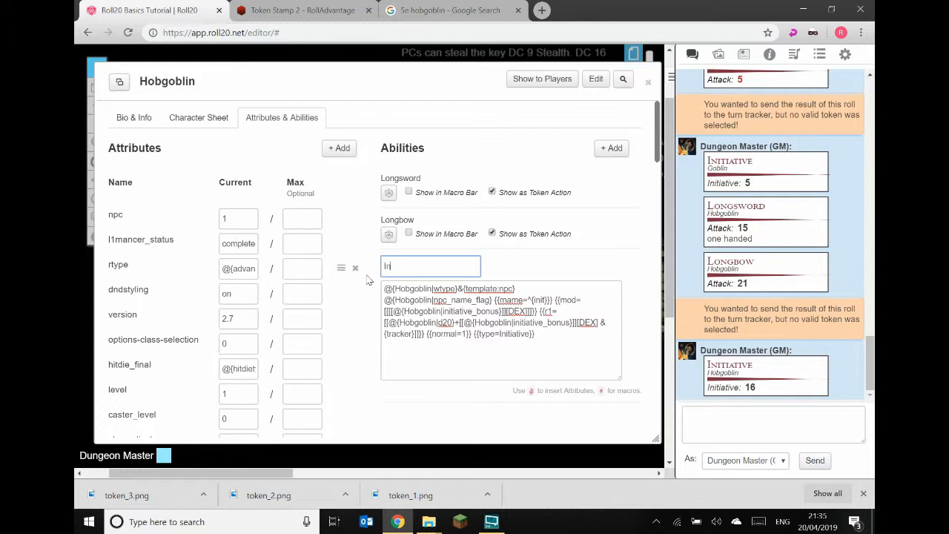
pyautogui.write('itiative')
pyautogui.click(609, 262)
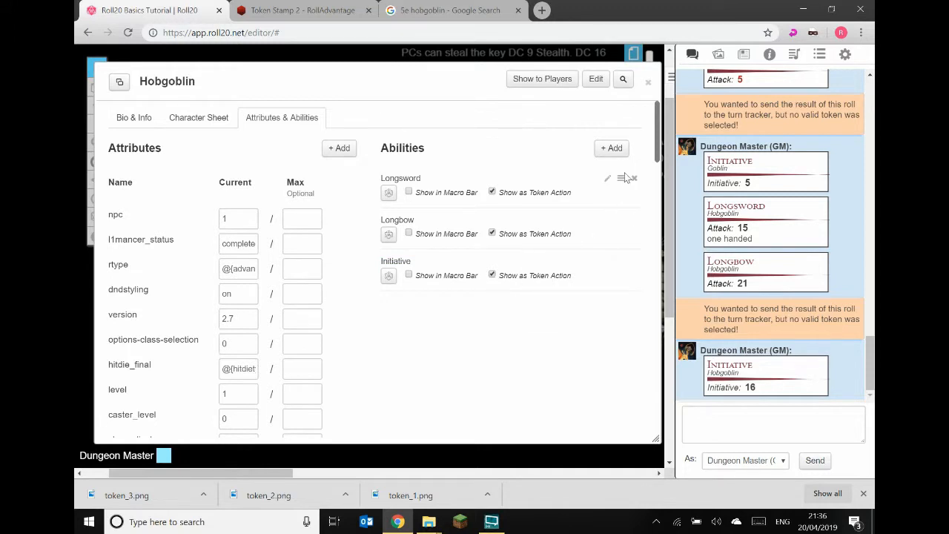
pyautogui.click(186, 127)
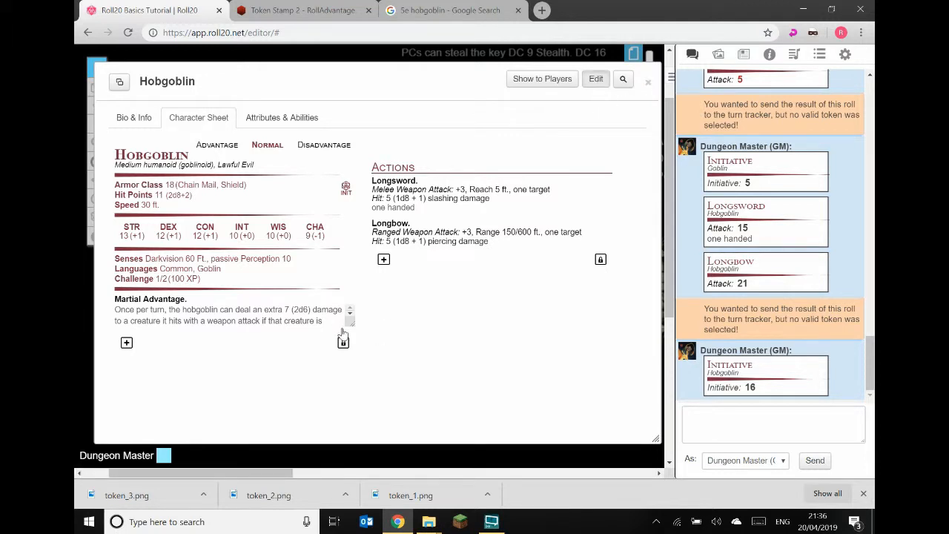
pyautogui.click(595, 79)
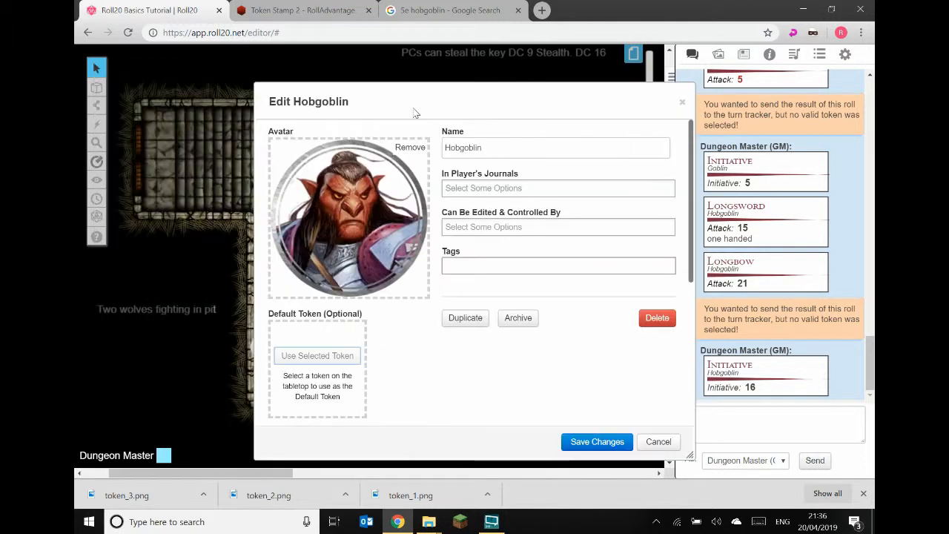
pyautogui.click(682, 104)
pyautogui.doubleClick(380, 272)
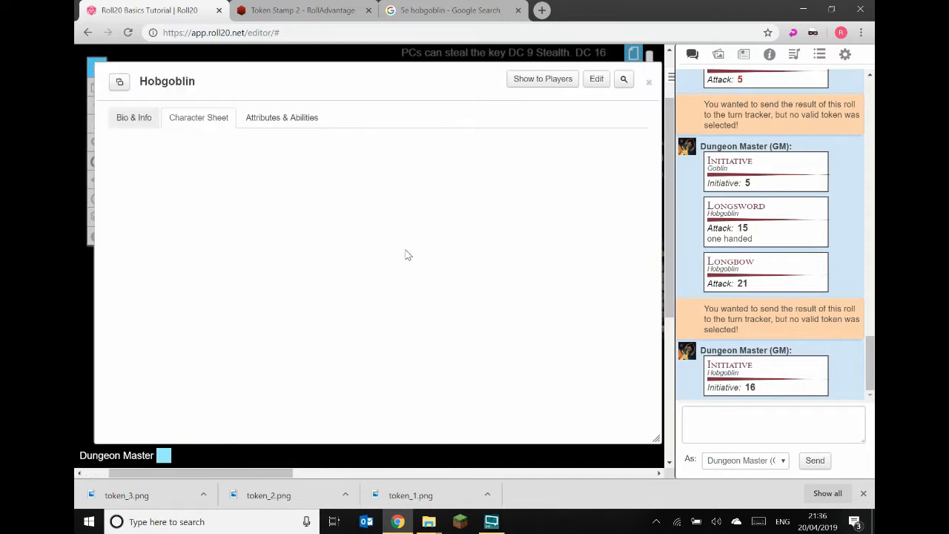
# Close the Hobgoblin sheet and place a Hobgoblin token from the journal on the map, east of the goblins and wolf pit.
pyautogui.click(649, 82)
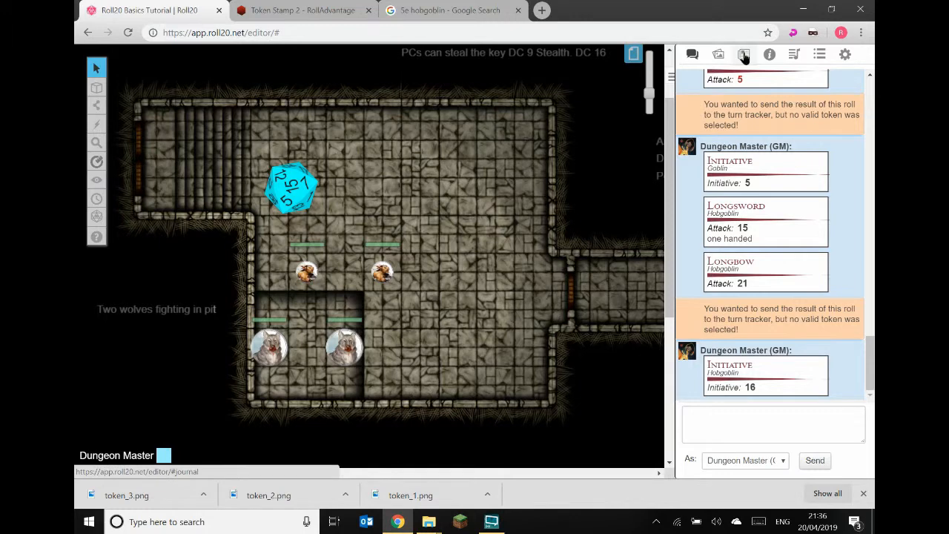
pyautogui.click(743, 54)
pyautogui.moveTo(749, 207); pyautogui.dragTo(442, 319)
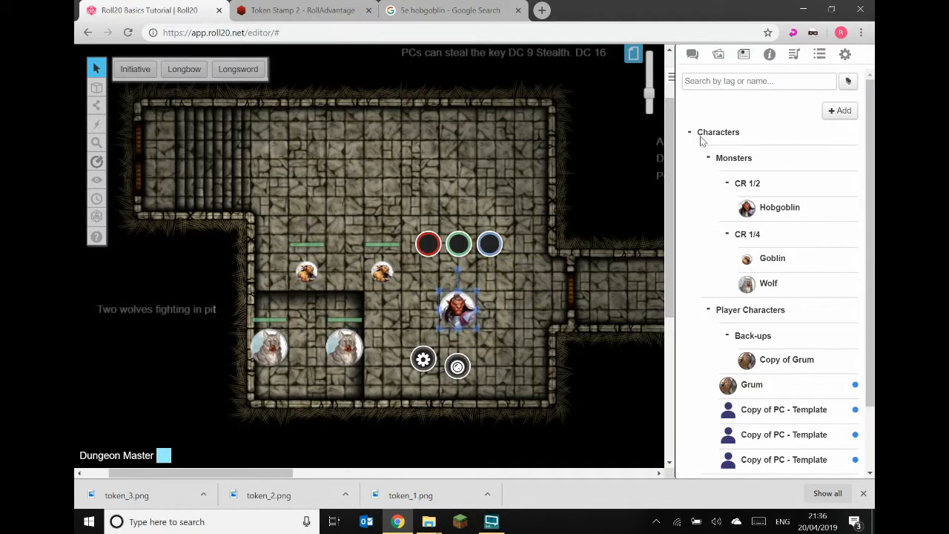
# Check the Hobgoblin's compendium stats and set its token's Bar 1 to 11/11 and Bar 2 to 18.
pyautogui.click(770, 54)
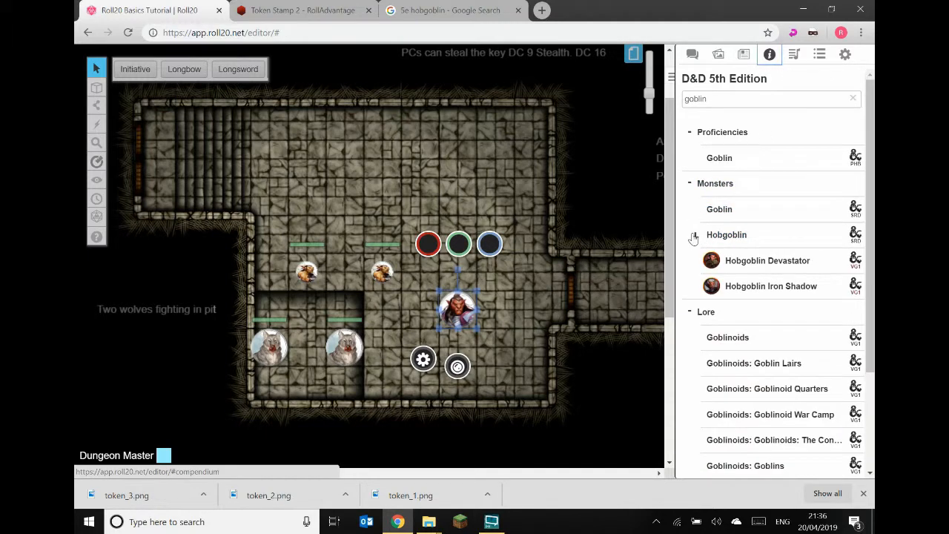
pyautogui.click(746, 236)
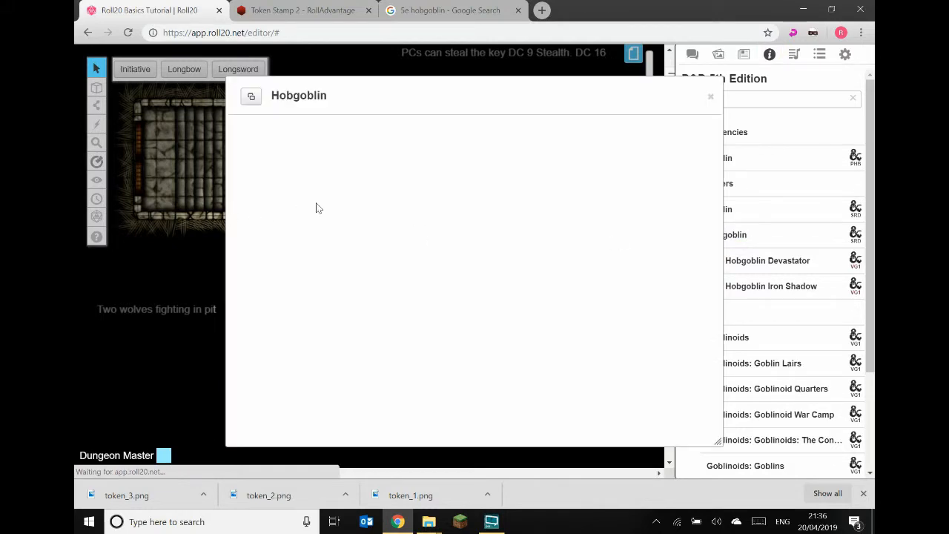
pyautogui.scroll(-5, 470, 277)
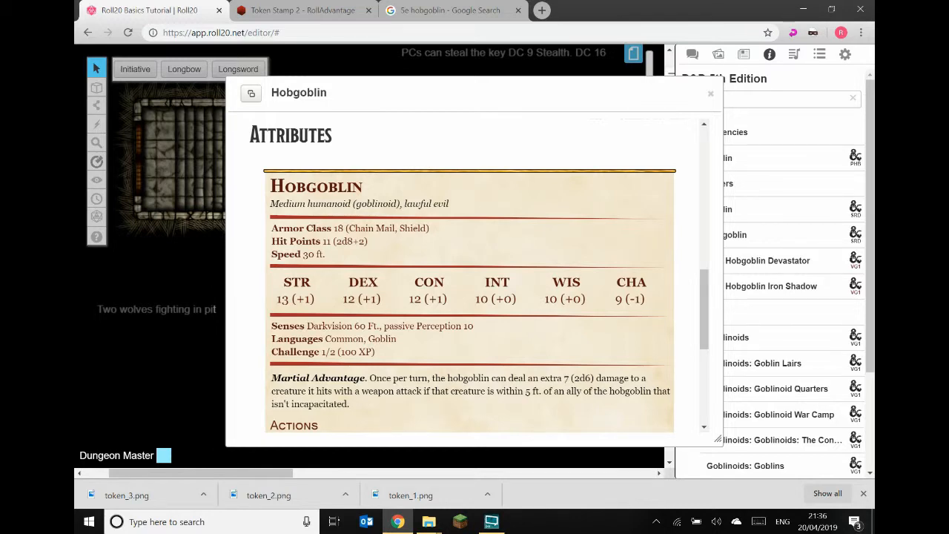
pyautogui.click(711, 94)
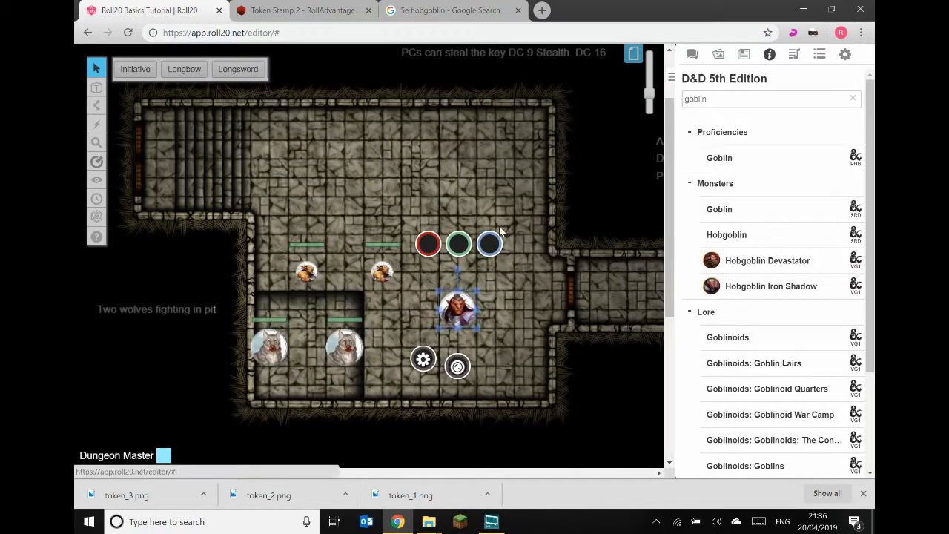
pyautogui.click(421, 359)
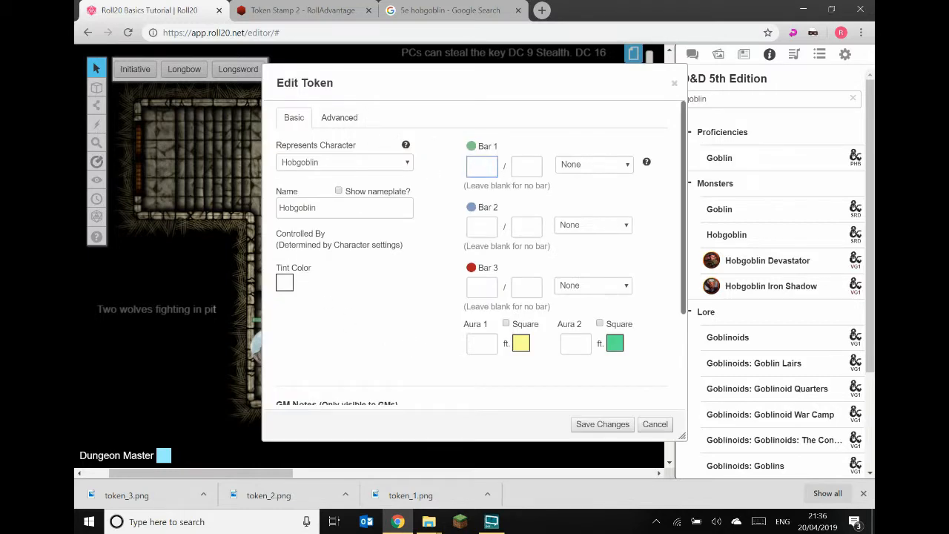
pyautogui.press('Tab')
pyautogui.write('11')
pyautogui.press('Tab')
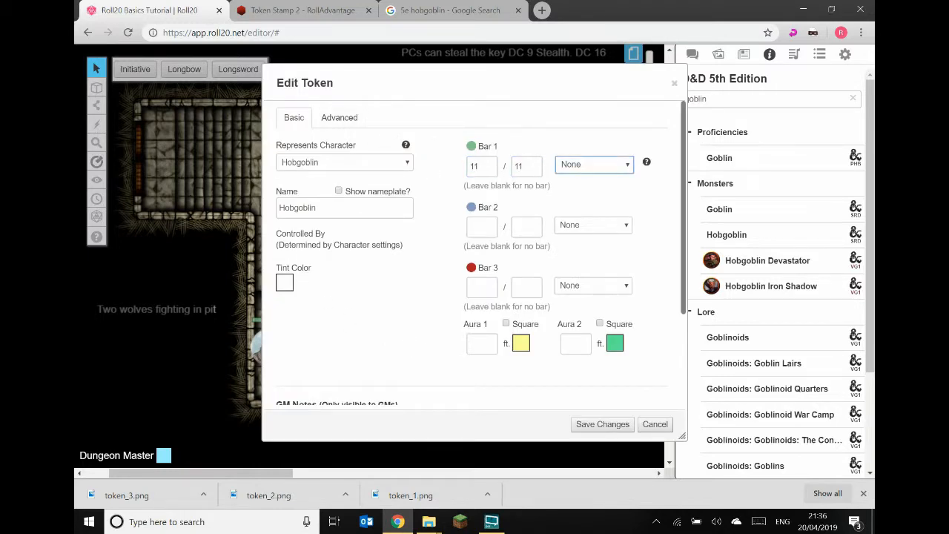
pyautogui.press('Tab')
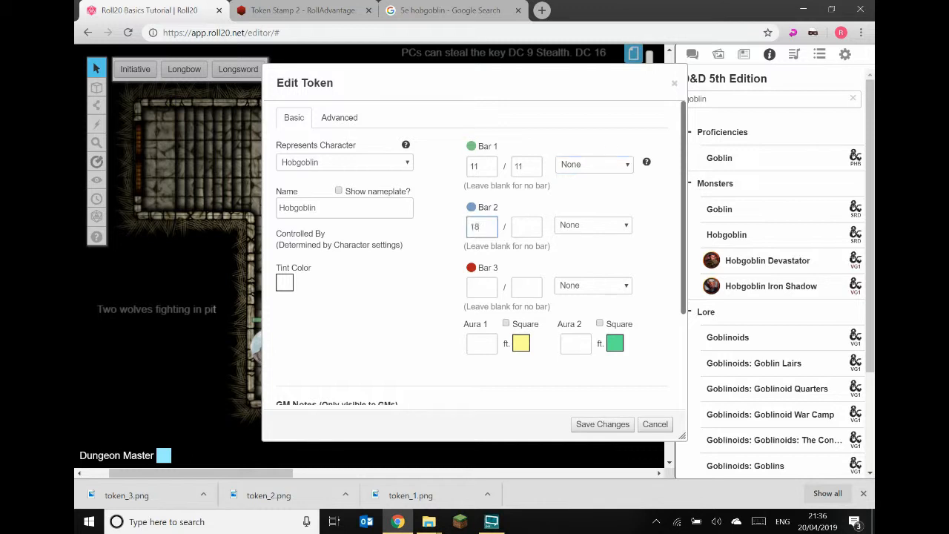
# Make the Hobgoblin token emit light at 30 ft with dim from 15 ft, enable sight, set fog of war view distance to 60 ft, and save.
pyautogui.click(340, 118)
pyautogui.click(495, 167)
pyautogui.press('Tab')
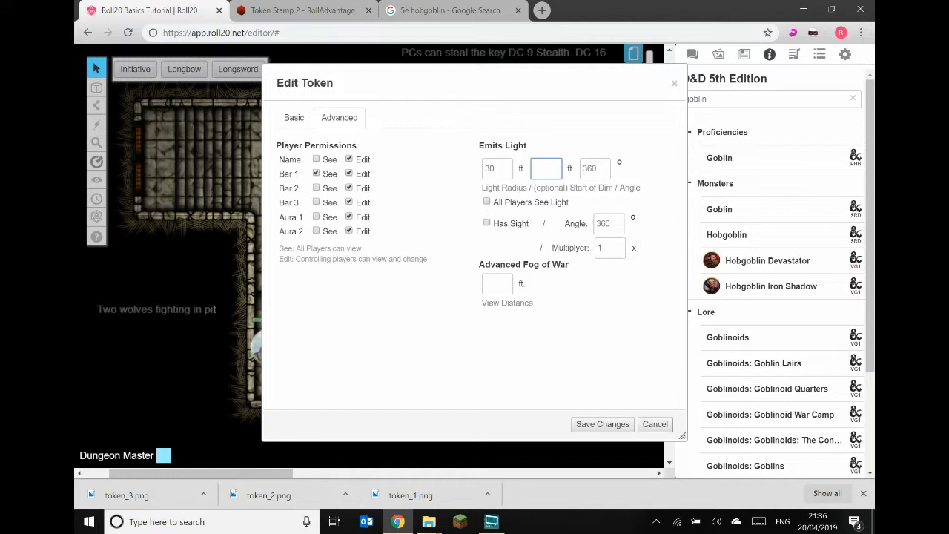
pyautogui.click(489, 225)
pyautogui.click(495, 290)
pyautogui.write('60')
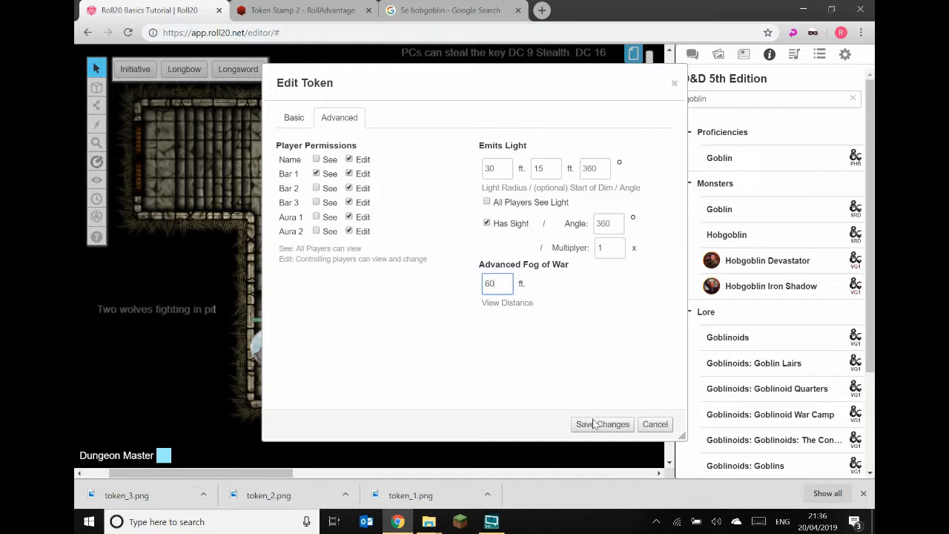
pyautogui.press('Return')
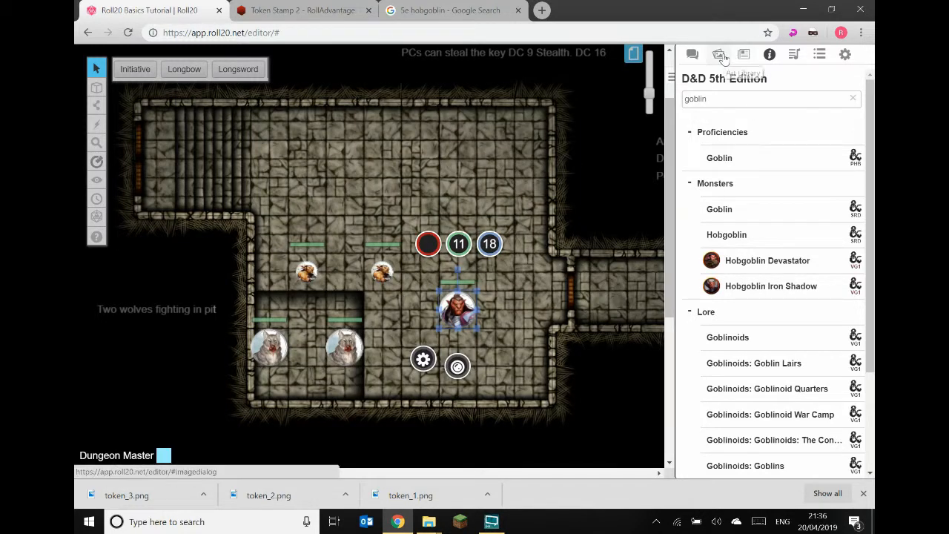
# Set the selected map token as the Hobgoblin character's default token, save the changes and close the sheet.
pyautogui.click(744, 55)
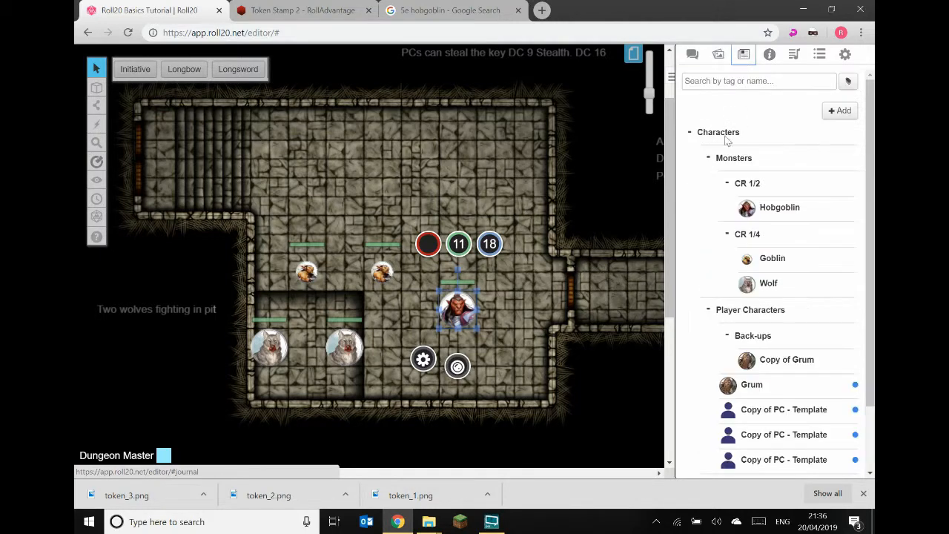
pyautogui.click(732, 212)
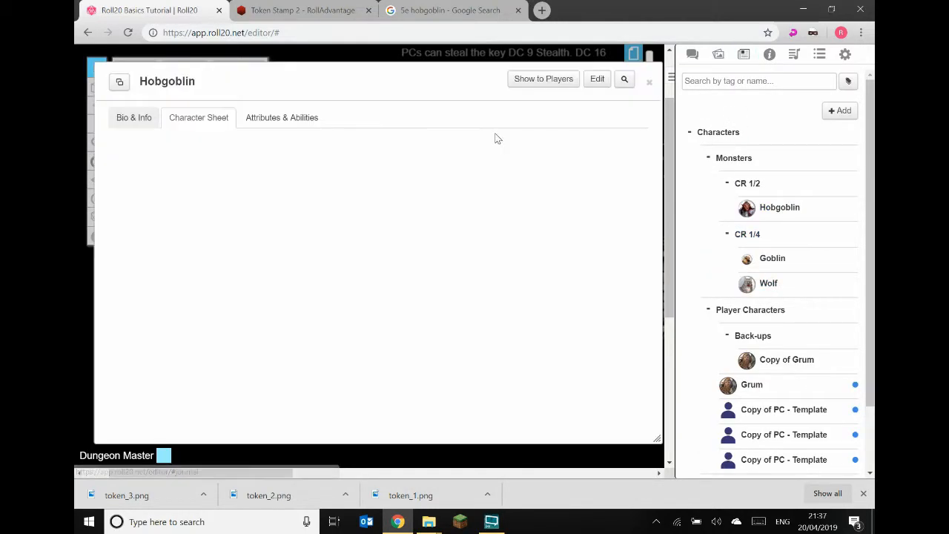
pyautogui.click(597, 80)
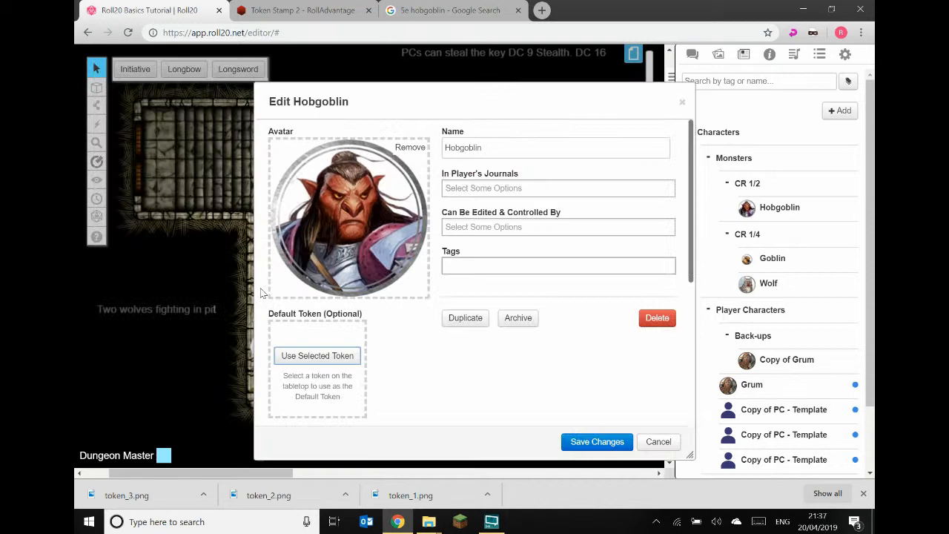
pyautogui.click(317, 356)
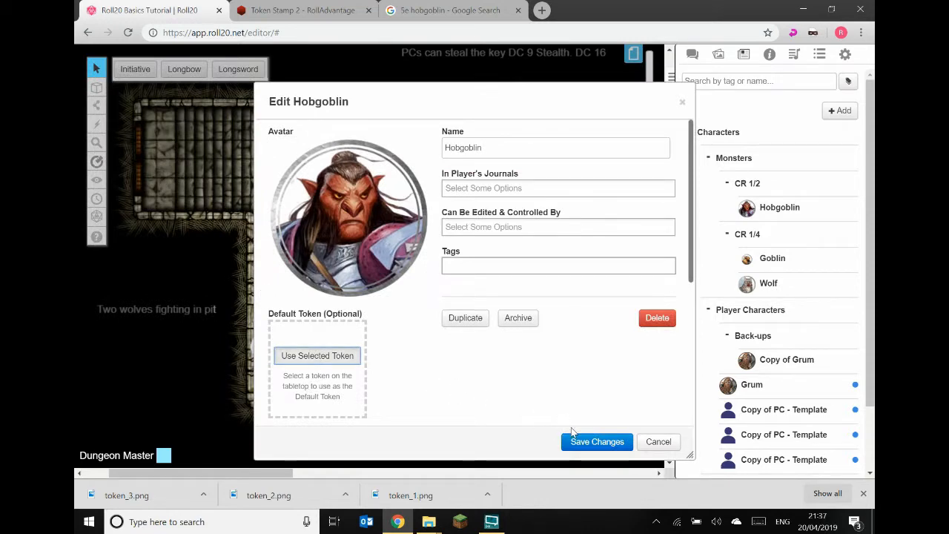
pyautogui.click(590, 448)
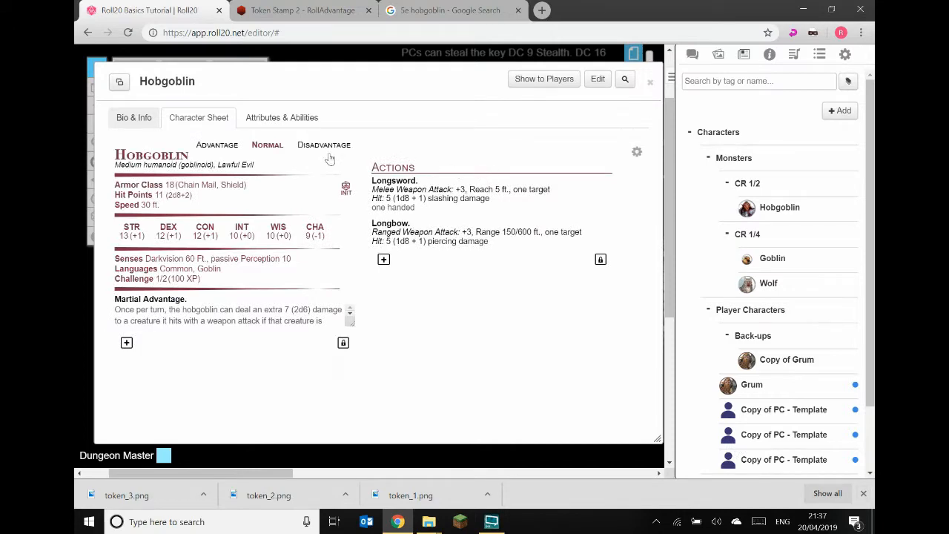
pyautogui.click(650, 82)
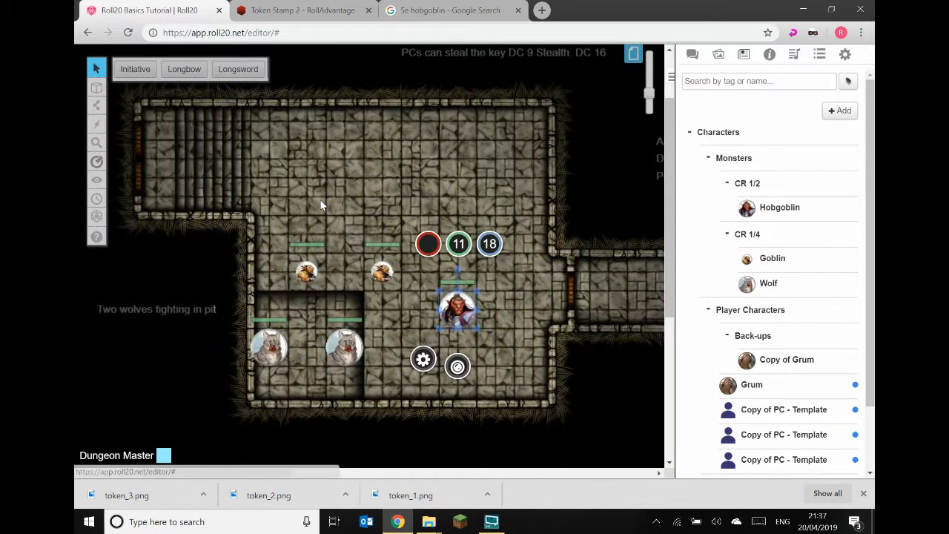
# Close the browser's downloads bar and collapse the journal's Monsters and Back-ups folders.
pyautogui.click(692, 54)
pyautogui.click(864, 493)
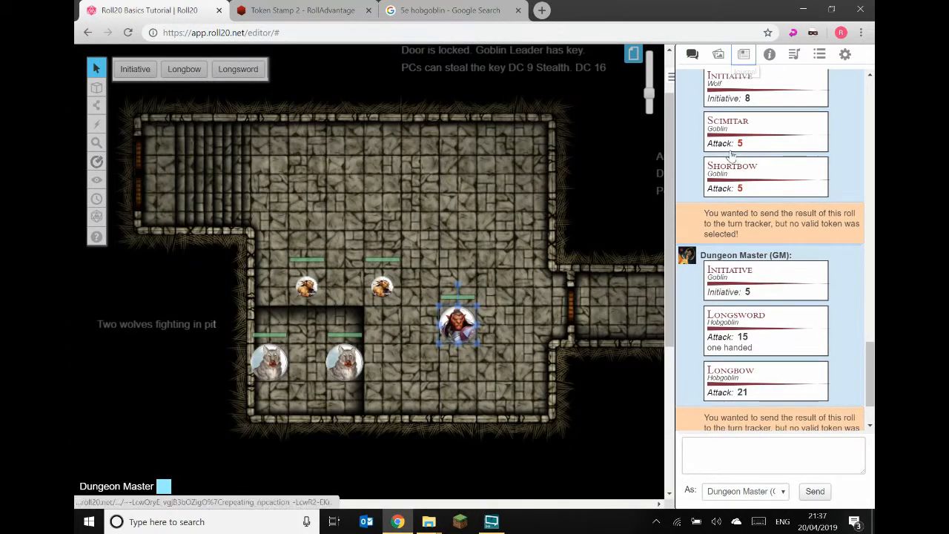
pyautogui.click(744, 54)
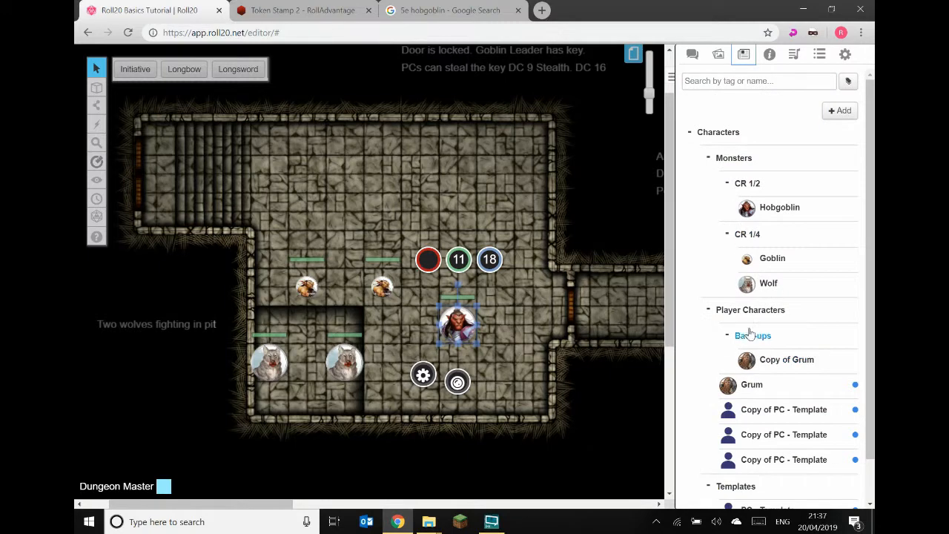
pyautogui.click(727, 183)
pyautogui.click(726, 208)
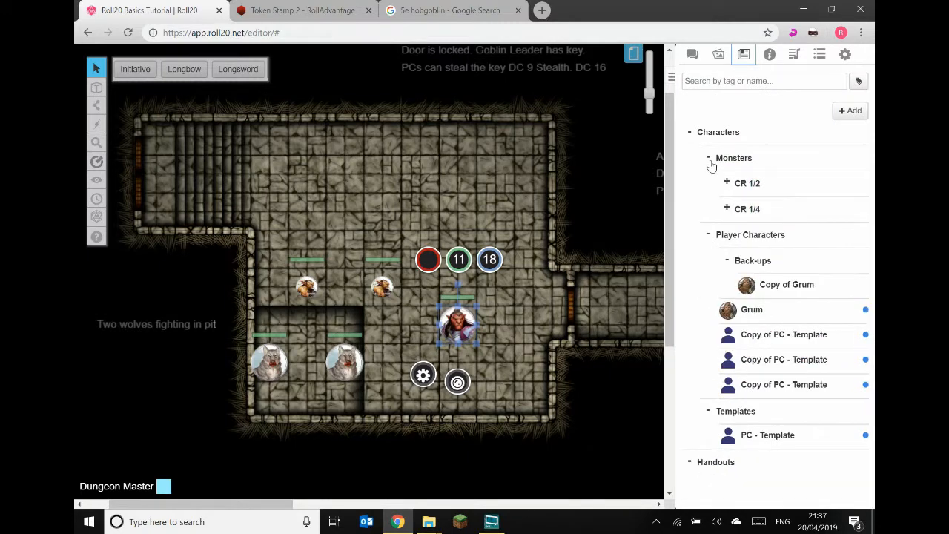
pyautogui.click(709, 159)
pyautogui.click(726, 209)
# Place Grum's token at the foot of the stairs and group the Hobgoblin and two Goblins around the wolf pit's northeast corner.
pyautogui.moveTo(750, 236); pyautogui.dragTo(159, 176)
pyautogui.moveTo(467, 333); pyautogui.dragTo(428, 355)
pyautogui.click(382, 289)
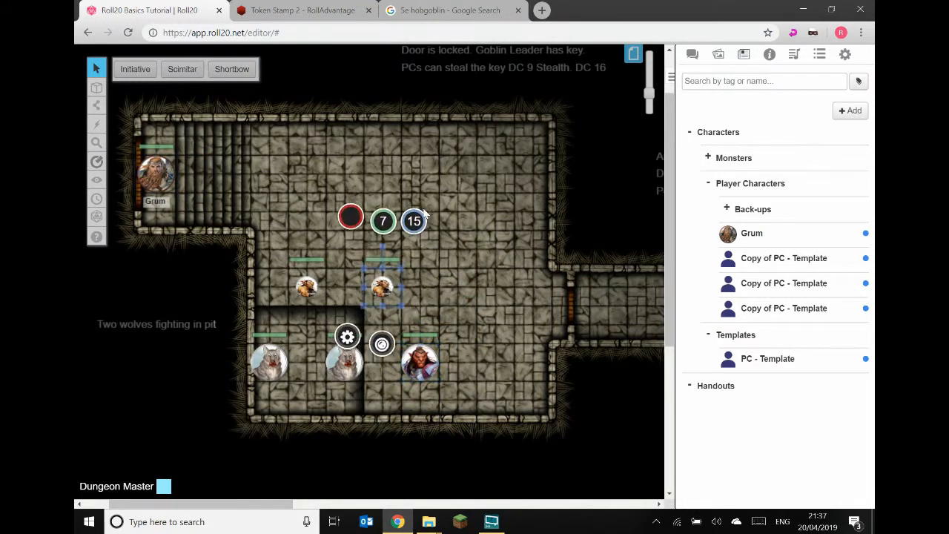
pyautogui.click(410, 284)
pyautogui.moveTo(383, 288); pyautogui.dragTo(419, 324)
pyautogui.moveTo(306, 287); pyautogui.dragTo(381, 323)
pyautogui.moveTo(419, 361); pyautogui.dragTo(382, 285)
pyautogui.moveTo(421, 325); pyautogui.dragTo(344, 286)
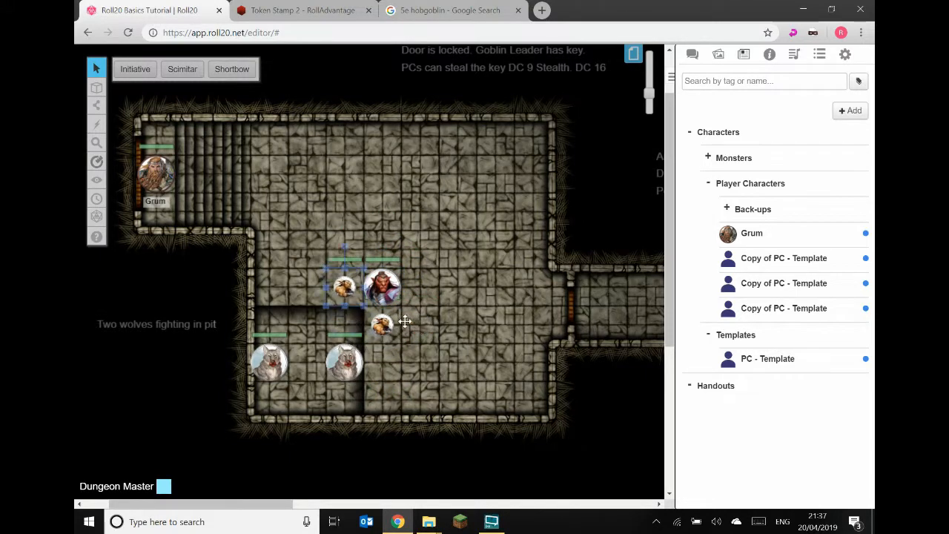
pyautogui.click(434, 316)
pyautogui.moveTo(162, 179); pyautogui.dragTo(273, 178)
pyautogui.click(350, 189)
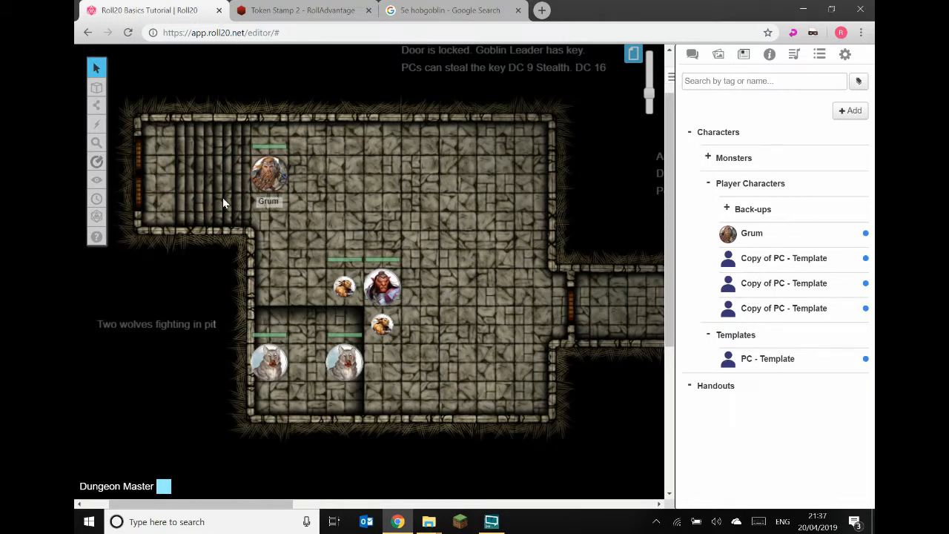
# Open the turn order, clear all existing turns and close its settings.
pyautogui.moveTo(97, 217)
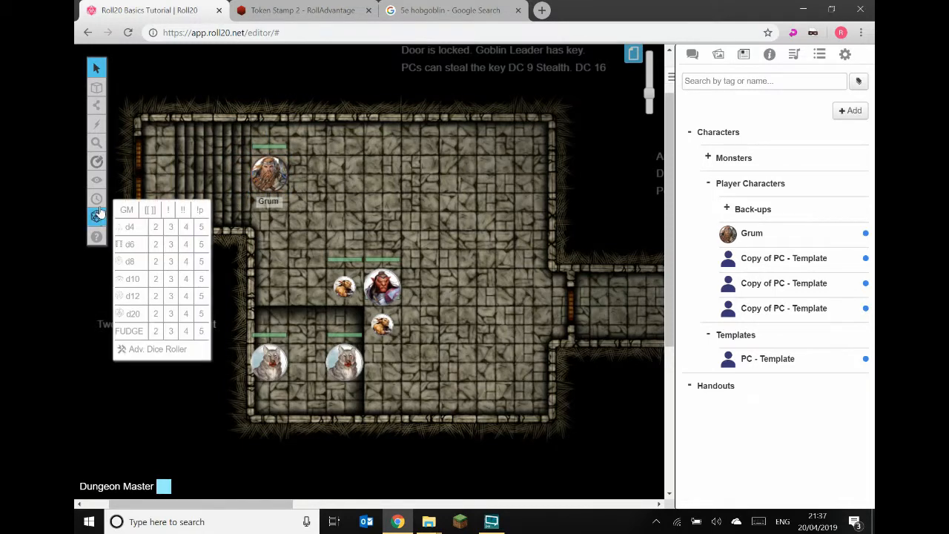
pyautogui.click(96, 199)
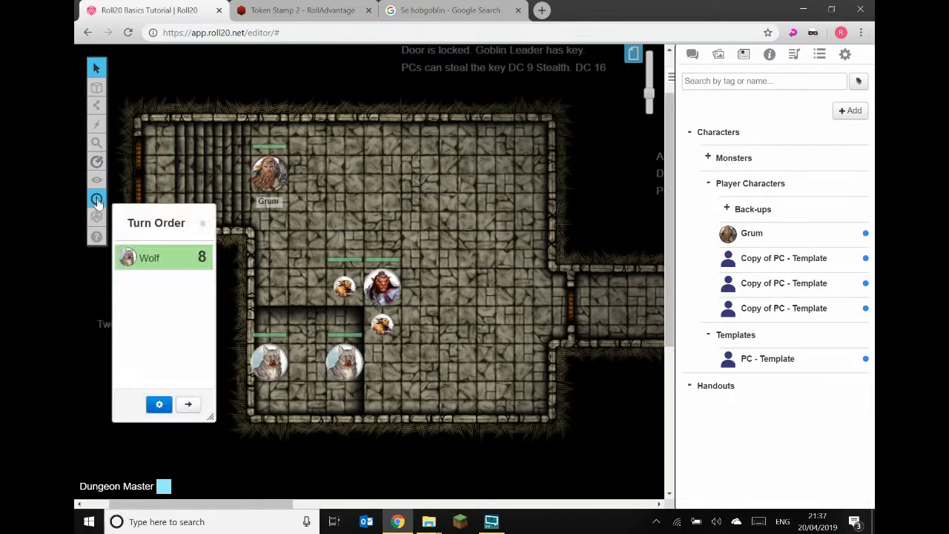
pyautogui.click(158, 404)
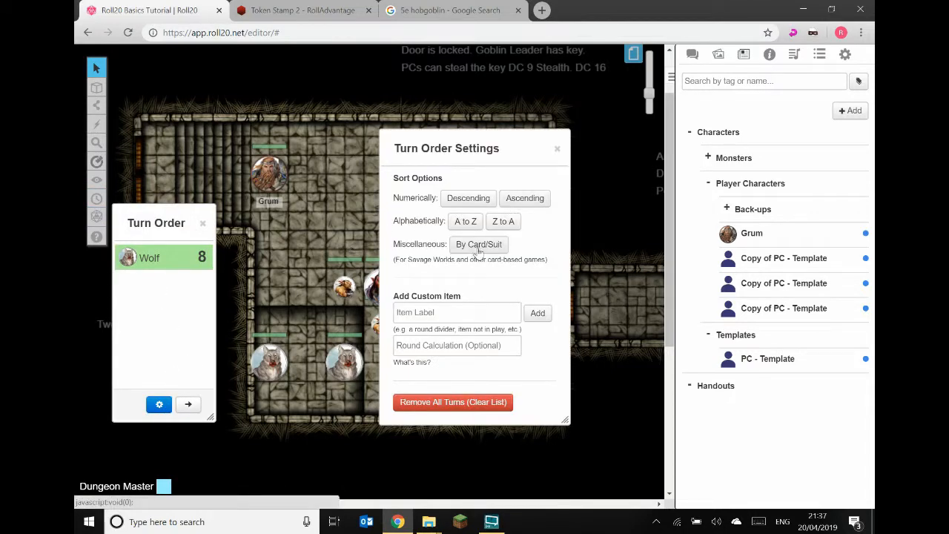
pyautogui.click(437, 406)
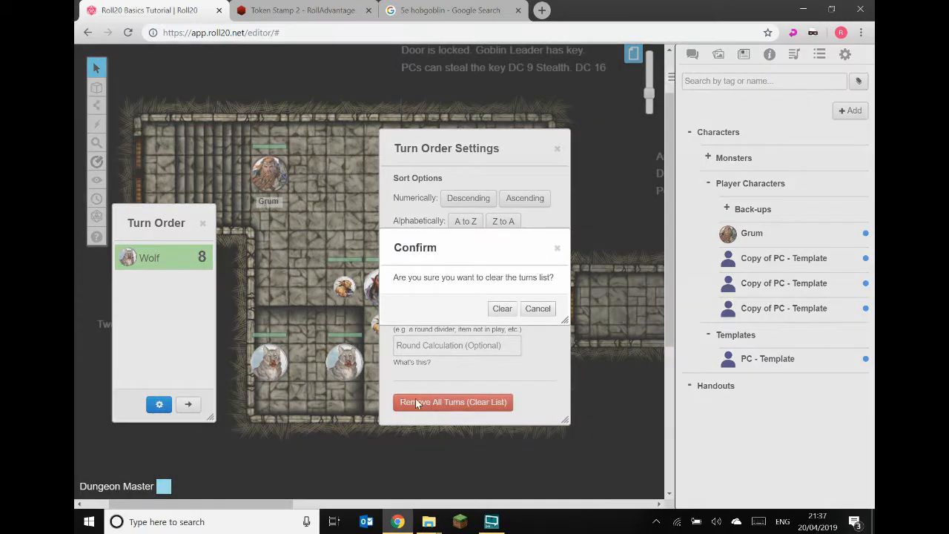
pyautogui.click(507, 314)
pyautogui.click(558, 149)
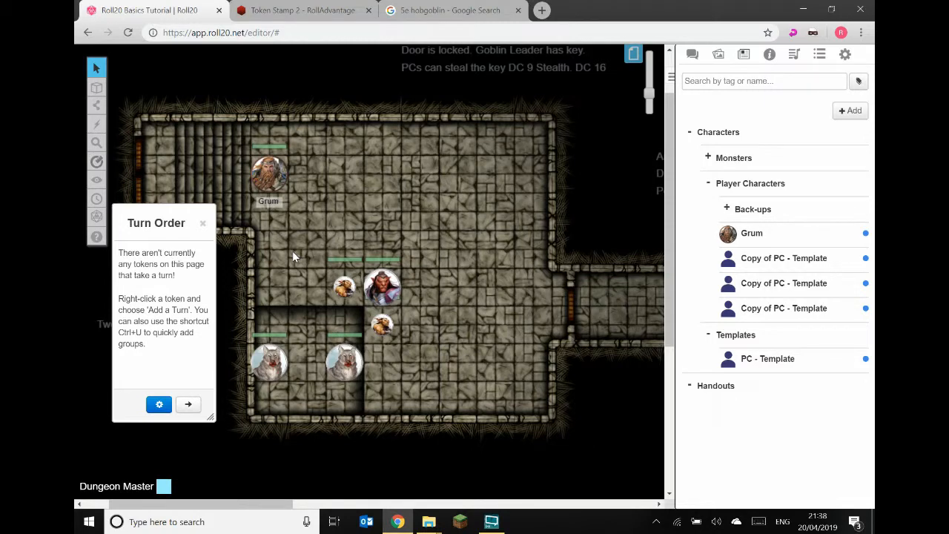
# Roll initiative from Grum's character sheet to add his token to the turn order, and close the sheet.
pyautogui.click(272, 181)
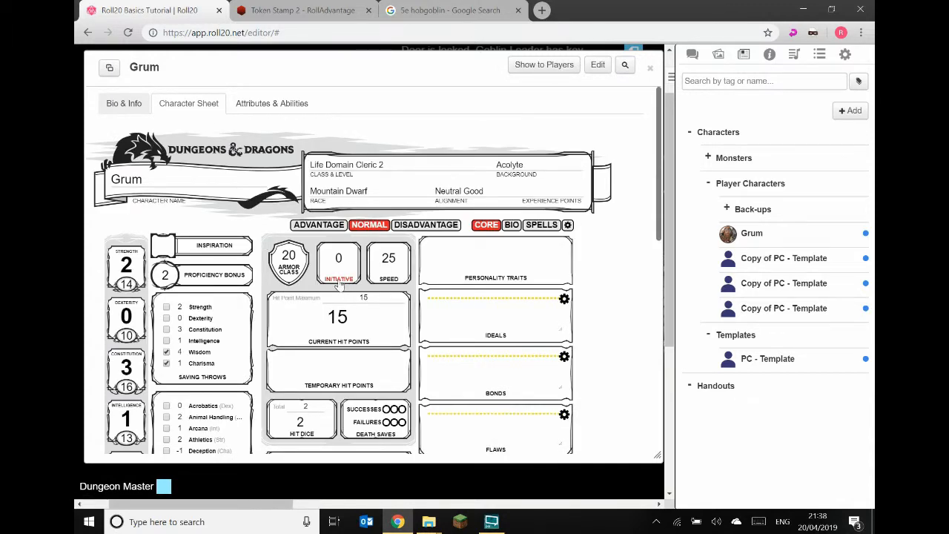
pyautogui.click(649, 68)
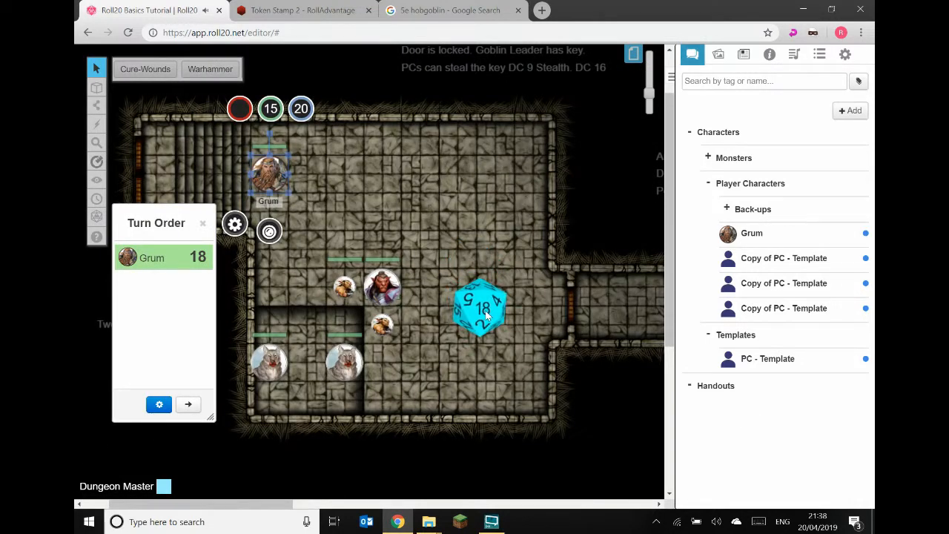
pyautogui.click(440, 293)
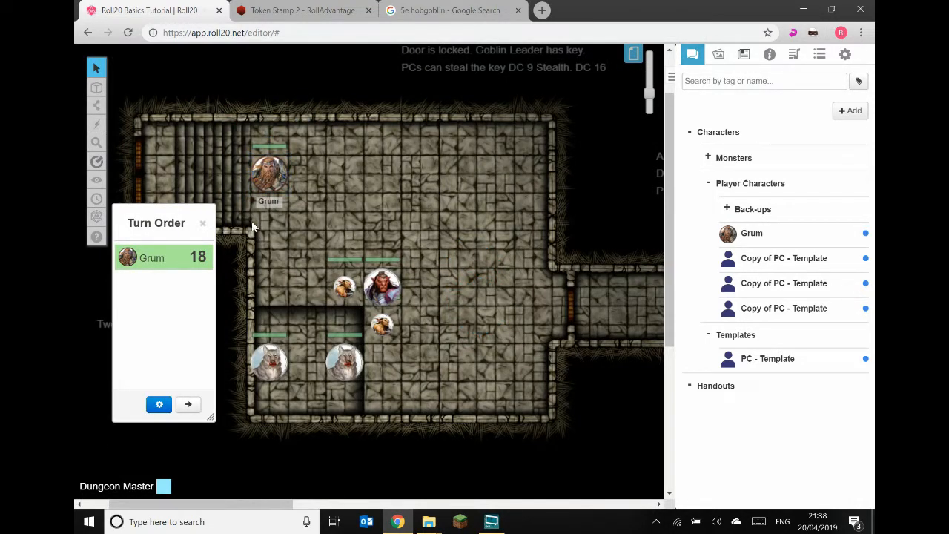
pyautogui.moveTo(145, 265)
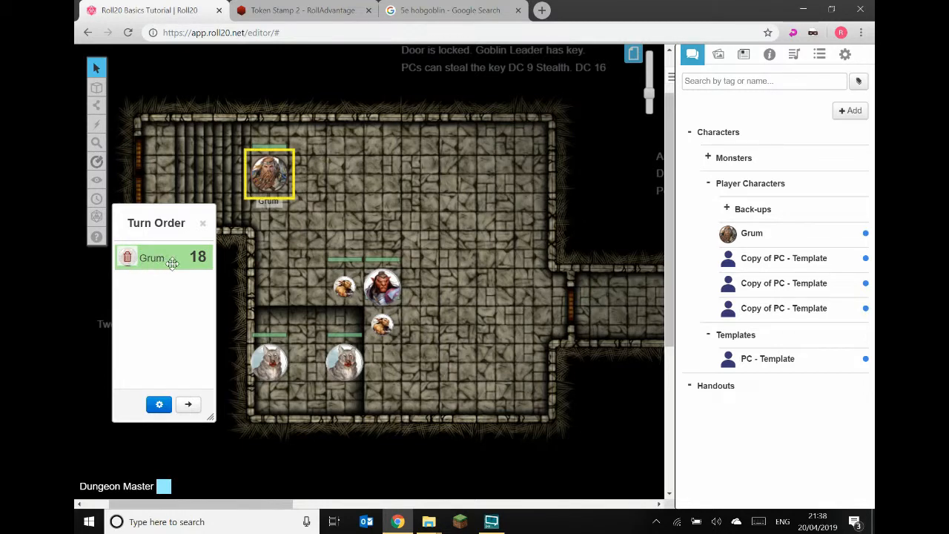
# Roll initiative for the Hobgoblin, both Goblins and both Wolves using their token actions, adding each to the turn order.
pyautogui.click(382, 286)
pyautogui.click(148, 72)
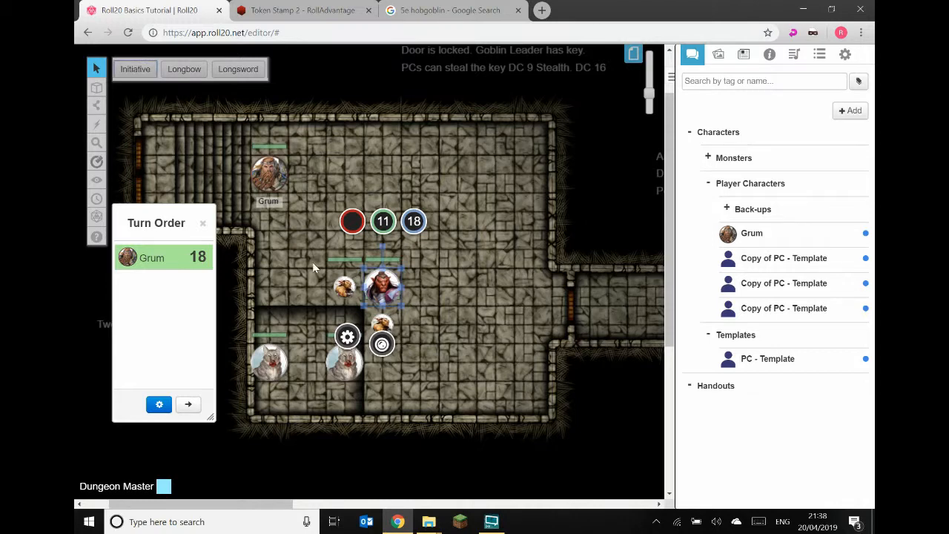
pyautogui.click(343, 287)
pyautogui.click(135, 69)
pyautogui.click(383, 326)
pyautogui.click(135, 69)
pyautogui.click(268, 361)
pyautogui.click(159, 70)
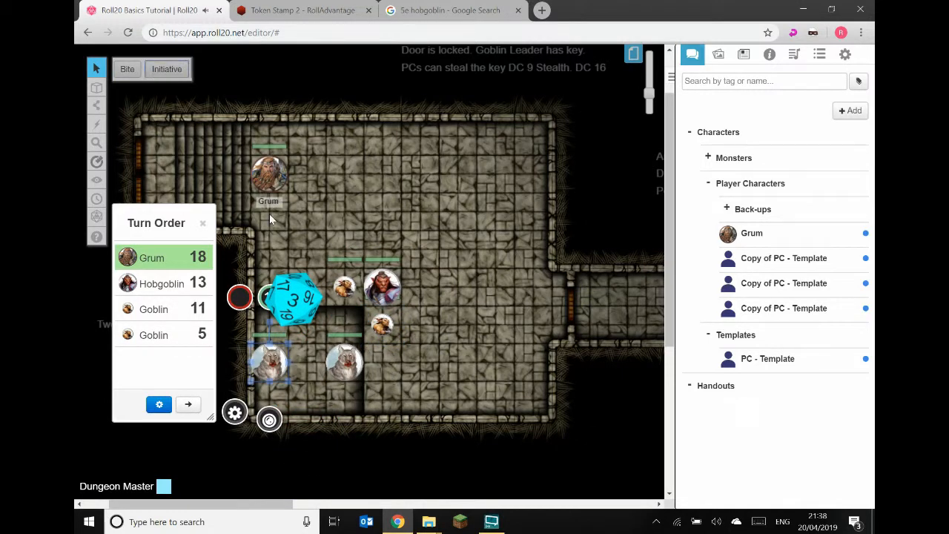
pyautogui.click(350, 361)
pyautogui.click(164, 73)
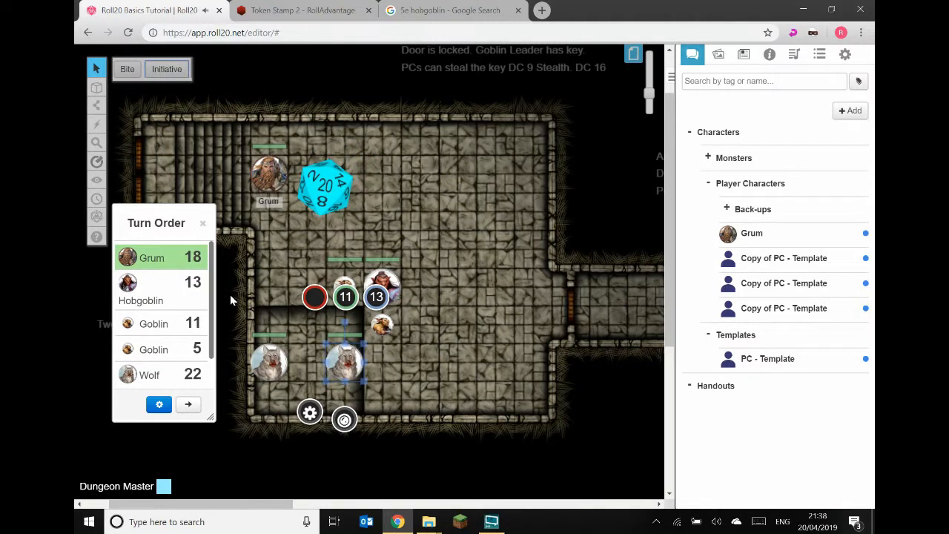
# Sort the turn order numerically ascending, followed by a numeric sort in descending order.
pyautogui.click(162, 407)
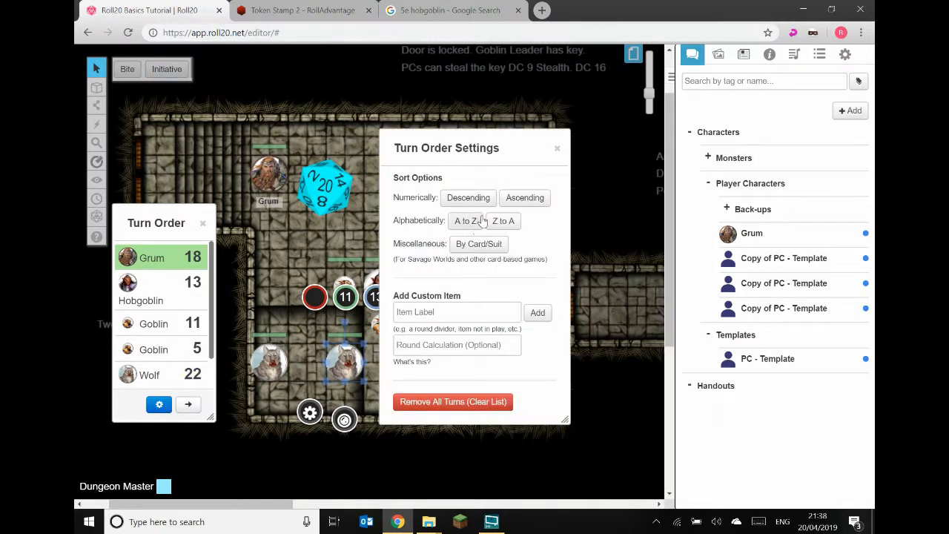
pyautogui.click(516, 198)
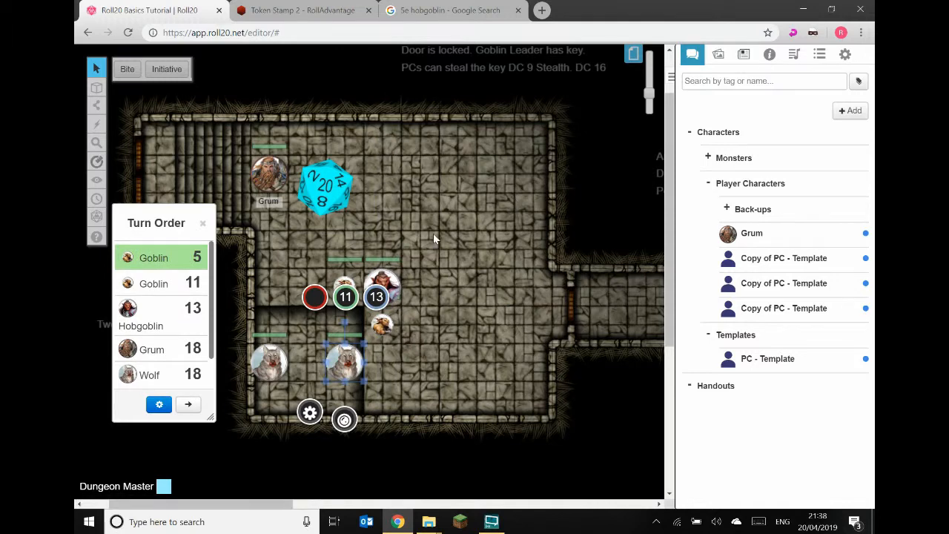
pyautogui.click(160, 404)
pyautogui.click(445, 197)
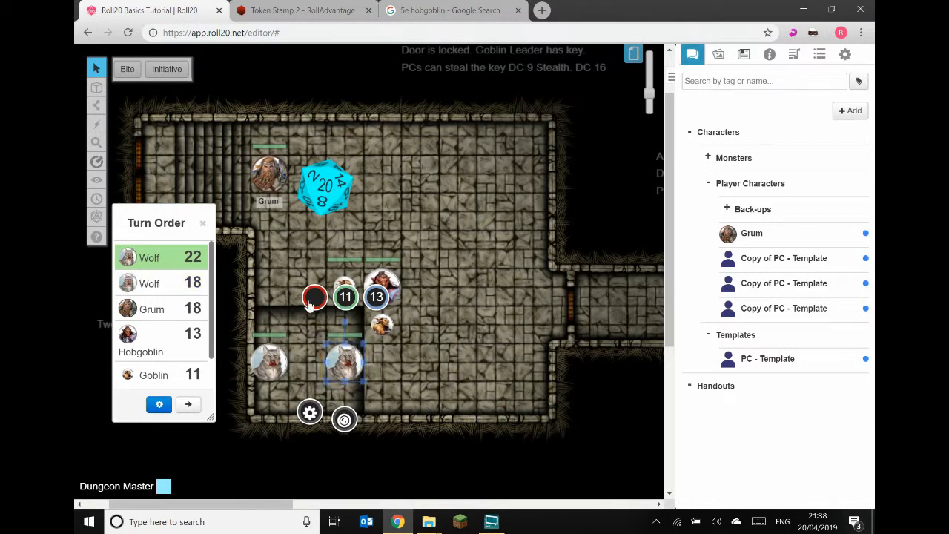
pyautogui.click(383, 217)
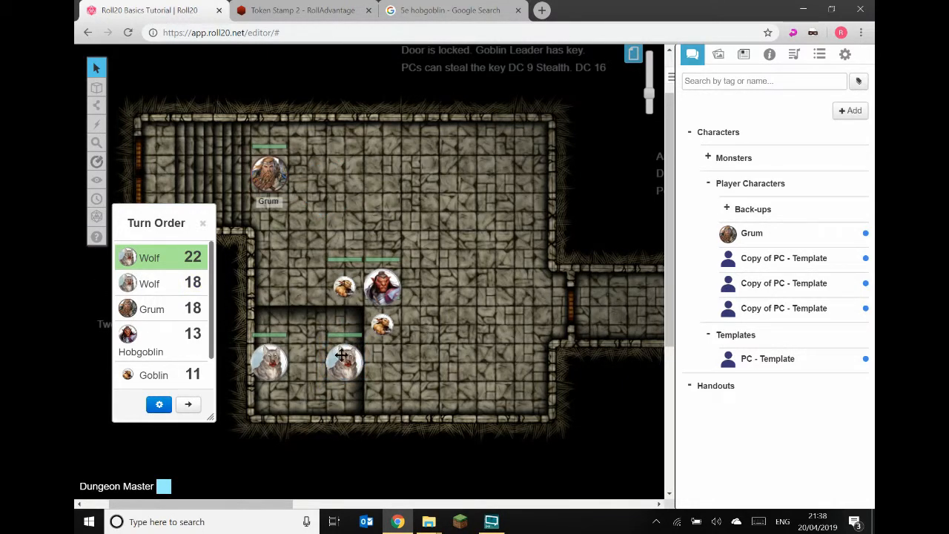
pyautogui.click(340, 354)
pyautogui.moveTo(330, 361)
pyautogui.mouseDown()
pyautogui.moveTo(290, 361)
pyautogui.moveTo(344, 361)
pyautogui.mouseUp()
pyautogui.click(403, 351)
pyautogui.click(246, 300)
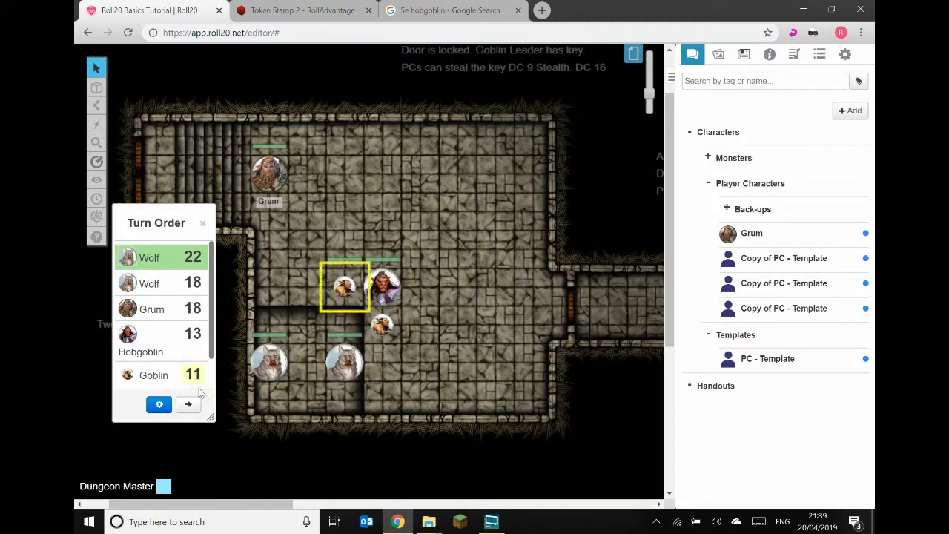
# Advance the turn order through one full round, back to the first Wolf's turn.
pyautogui.click(185, 407)
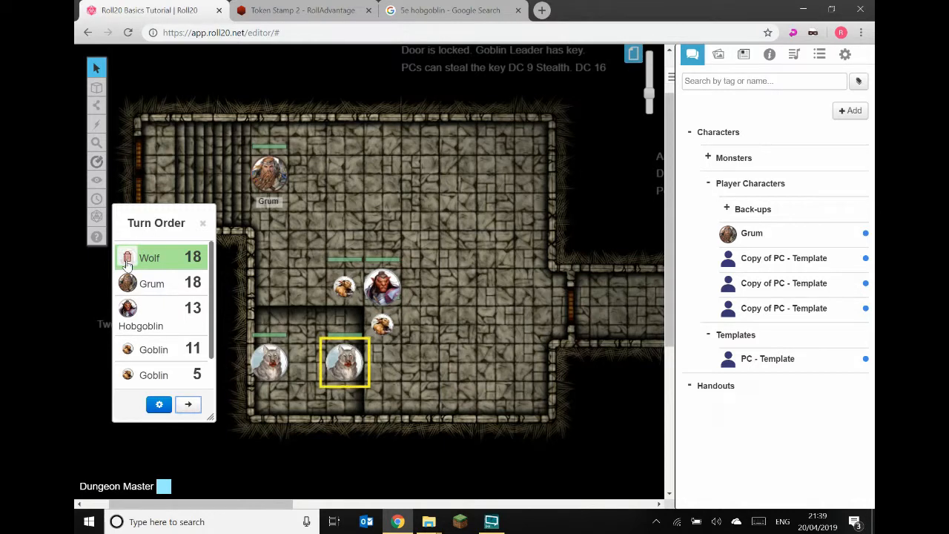
pyautogui.click(189, 406)
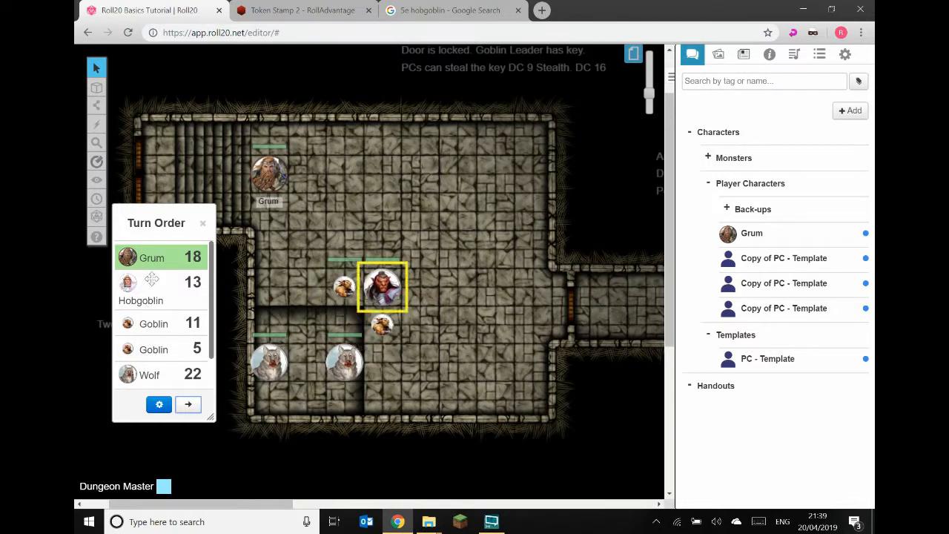
pyautogui.click(187, 404)
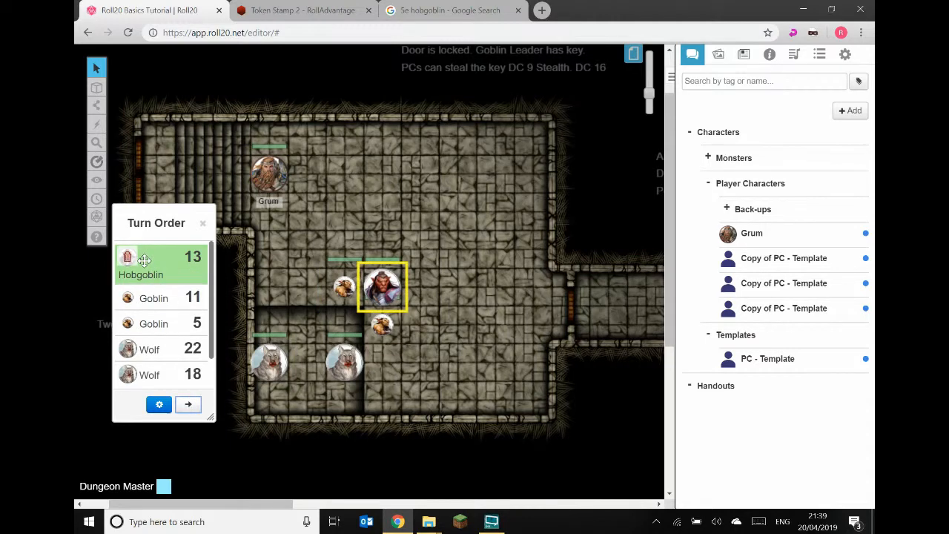
pyautogui.click(188, 404)
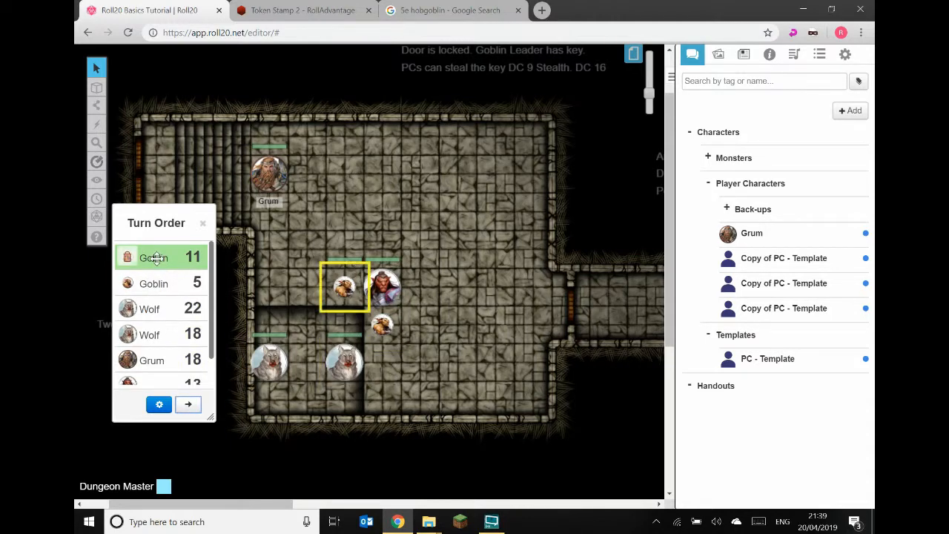
pyautogui.click(188, 404)
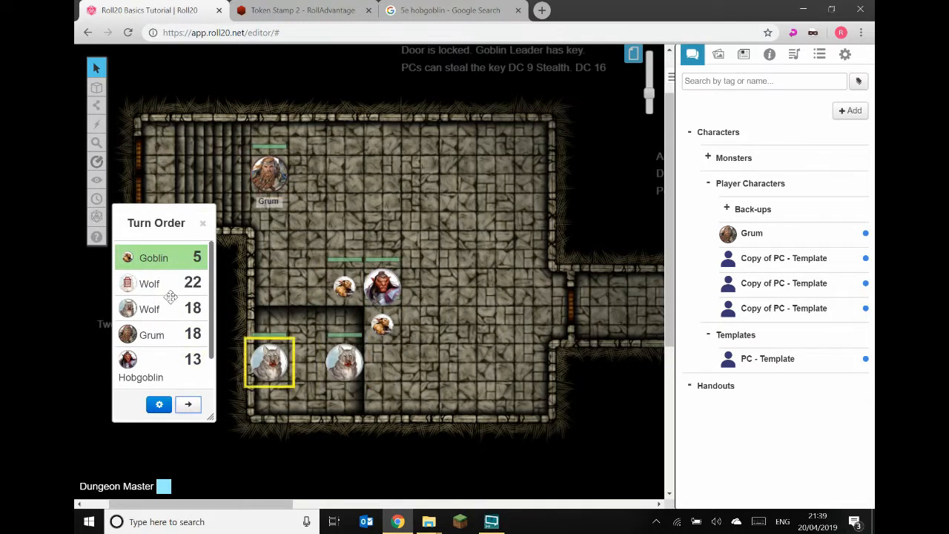
pyautogui.click(189, 404)
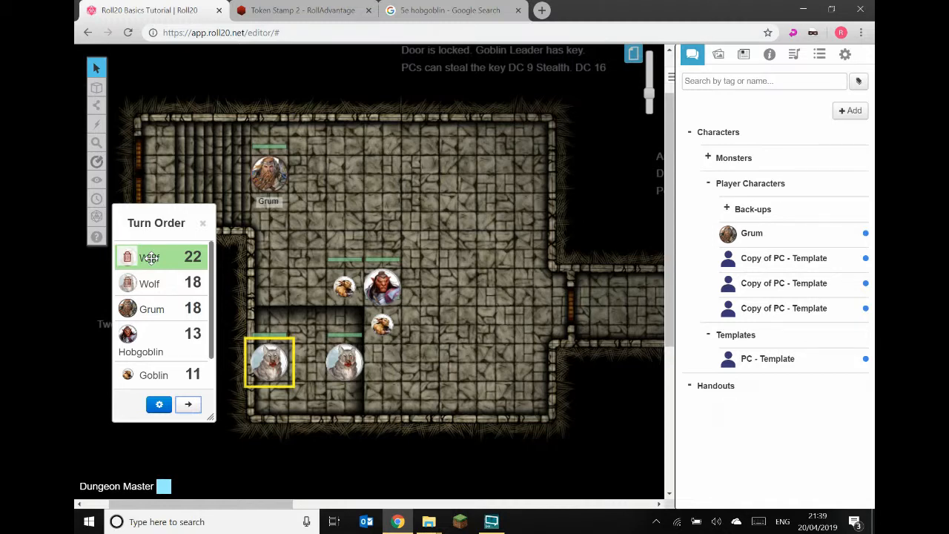
# Roll Cure-Wounds using the token action on Grum's token.
pyautogui.click(268, 175)
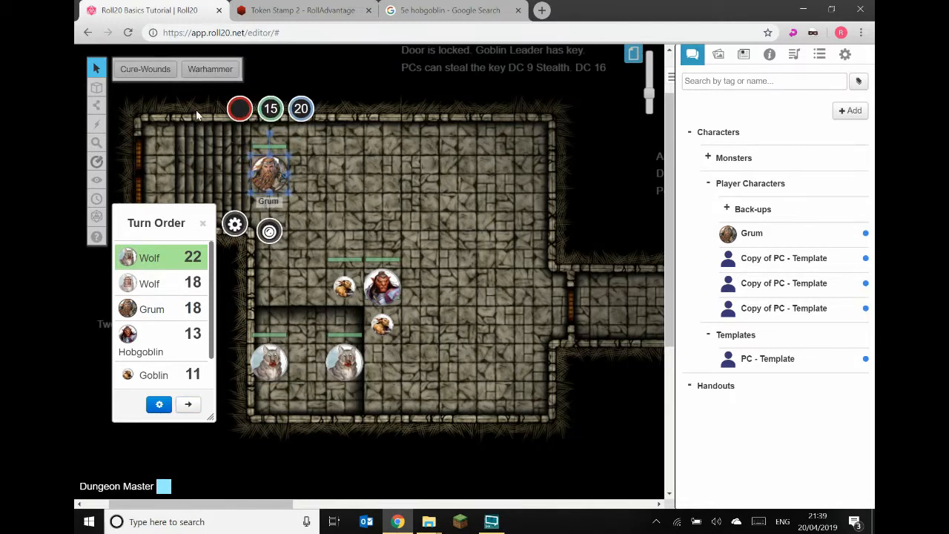
pyautogui.click(155, 71)
pyautogui.click(502, 322)
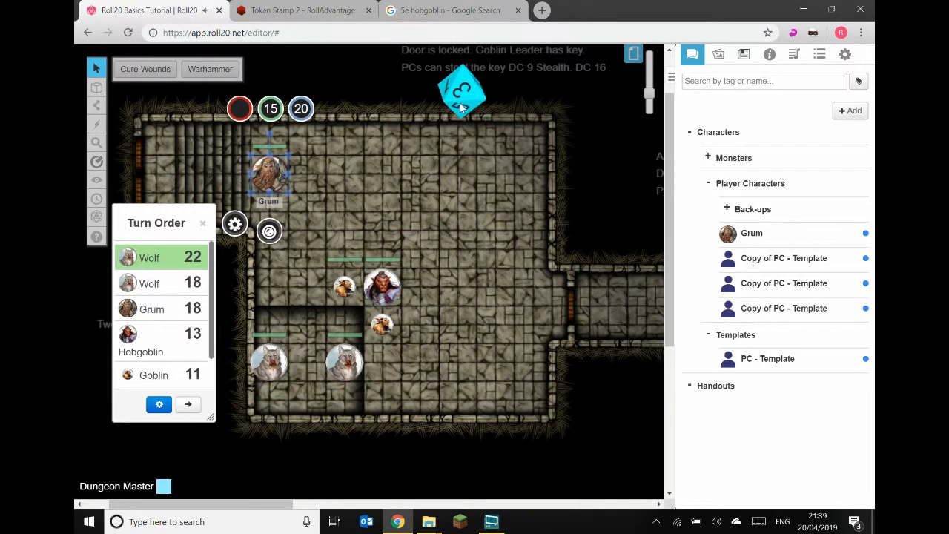
# Try a value of 18 in Grum's green bar, and set it back to 15.
pyautogui.click(271, 112)
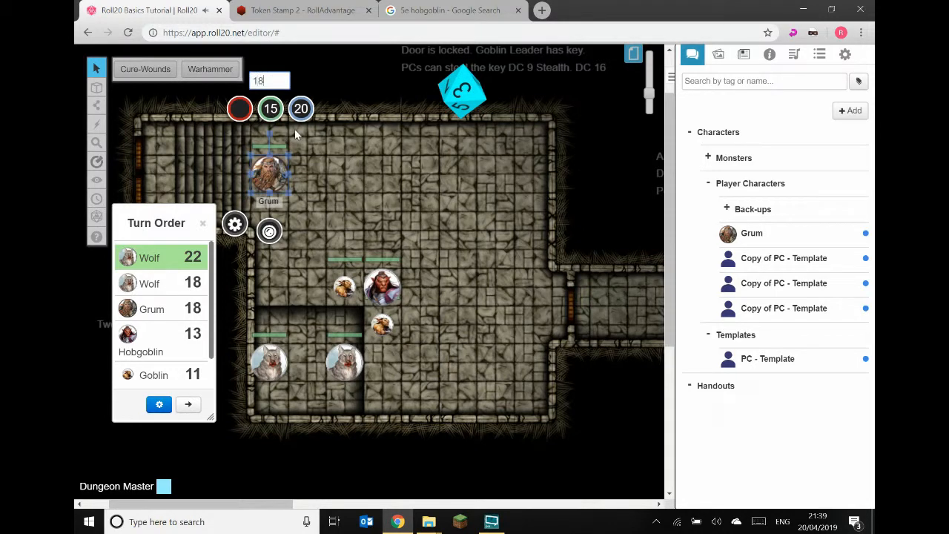
pyautogui.press('Return')
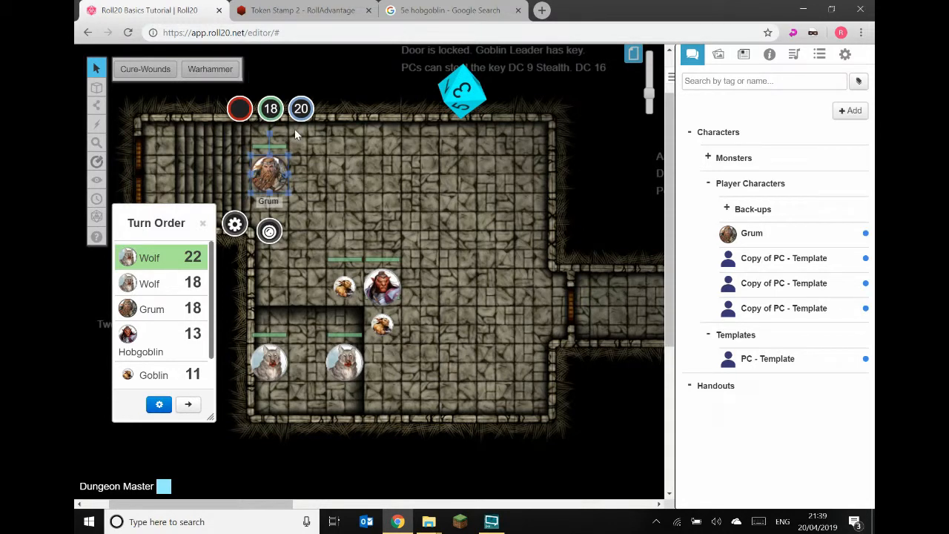
pyautogui.click(273, 112)
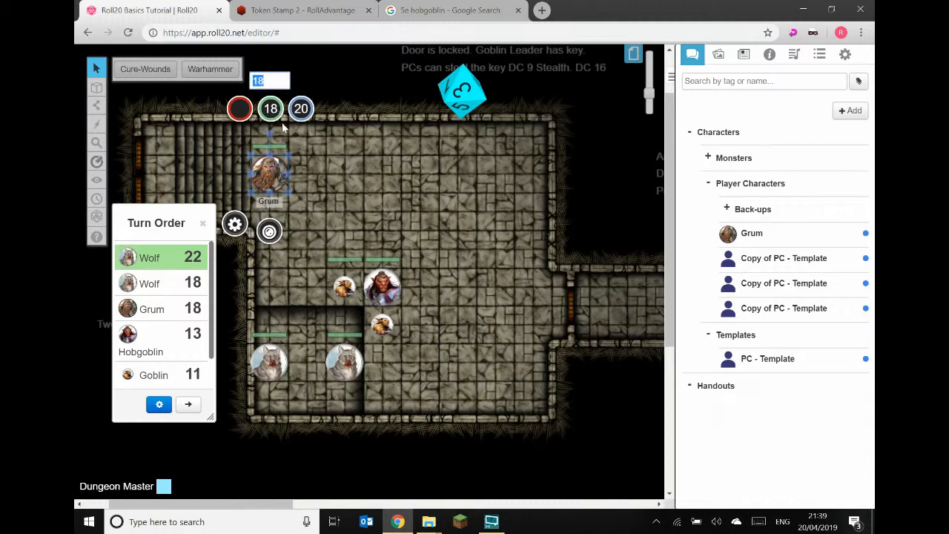
pyautogui.press('Return')
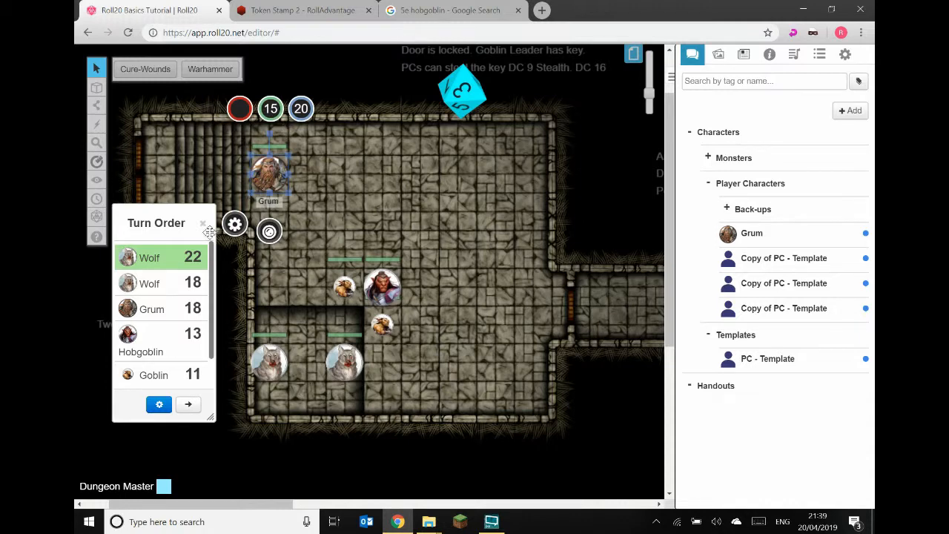
pyautogui.click(310, 218)
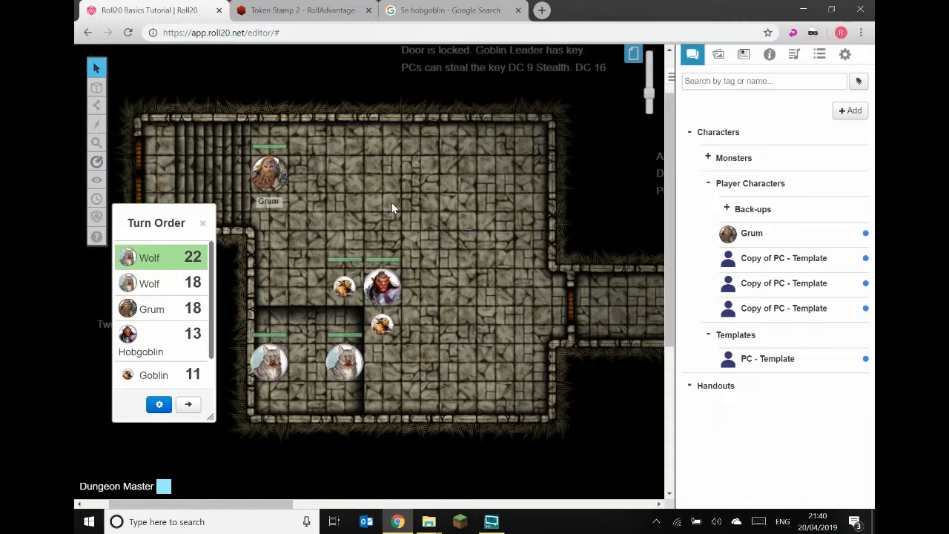
# Enlarge Grum's token to about two by two grid squares, keeping its upper-left corner at the foot of the stairs.
pyautogui.click(268, 184)
pyautogui.moveTo(287, 195); pyautogui.dragTo(479, 380)
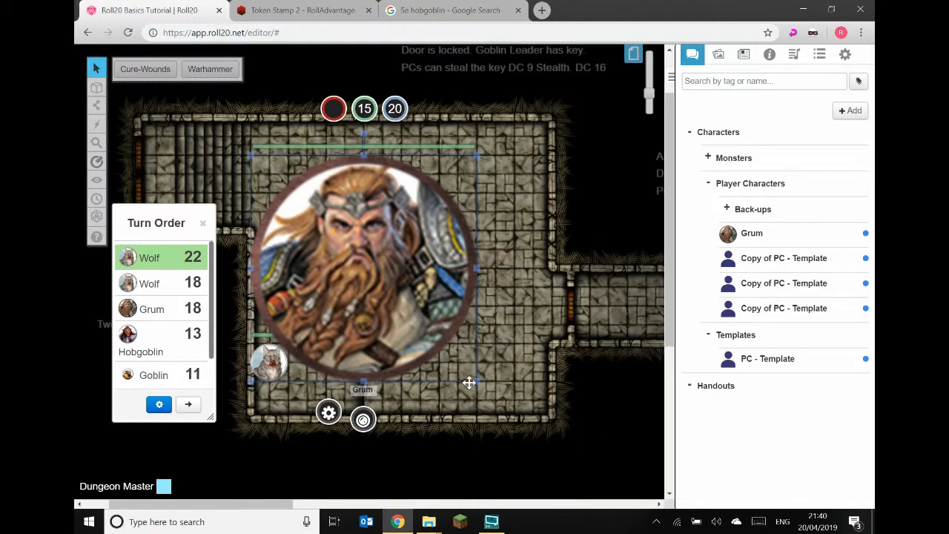
pyautogui.moveTo(475, 381); pyautogui.dragTo(321, 225)
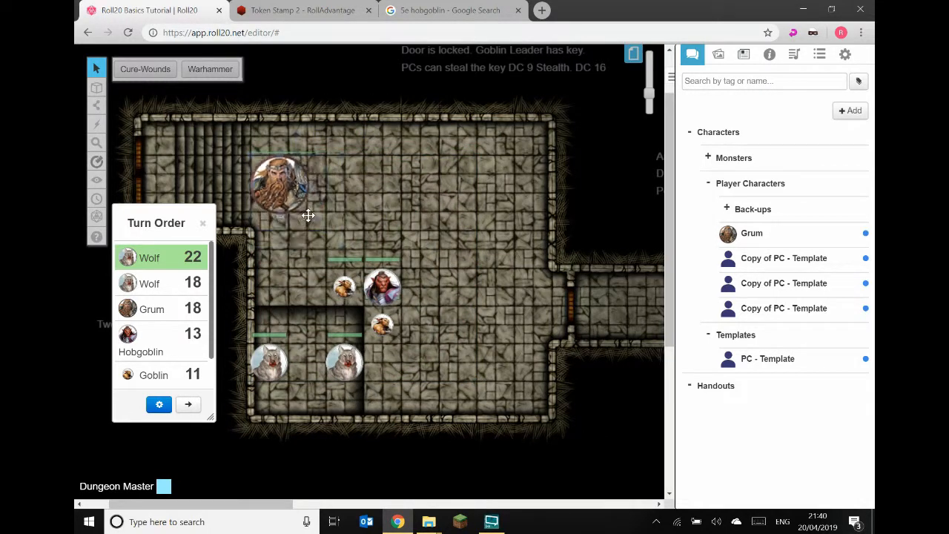
# Enlarge the Hobgoblin's token to about two by two grid squares and deselect it.
pyautogui.click(382, 285)
pyautogui.moveTo(403, 268); pyautogui.dragTo(450, 219)
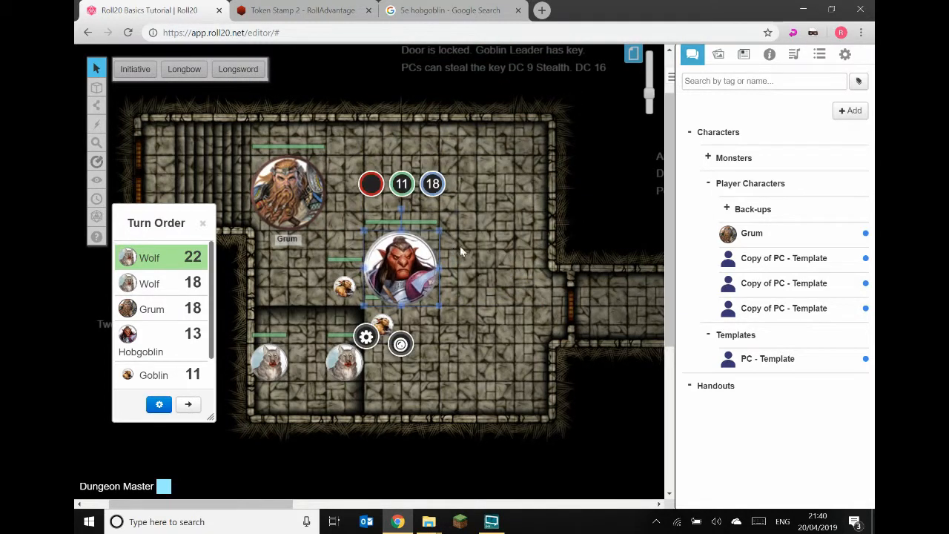
pyautogui.click(460, 245)
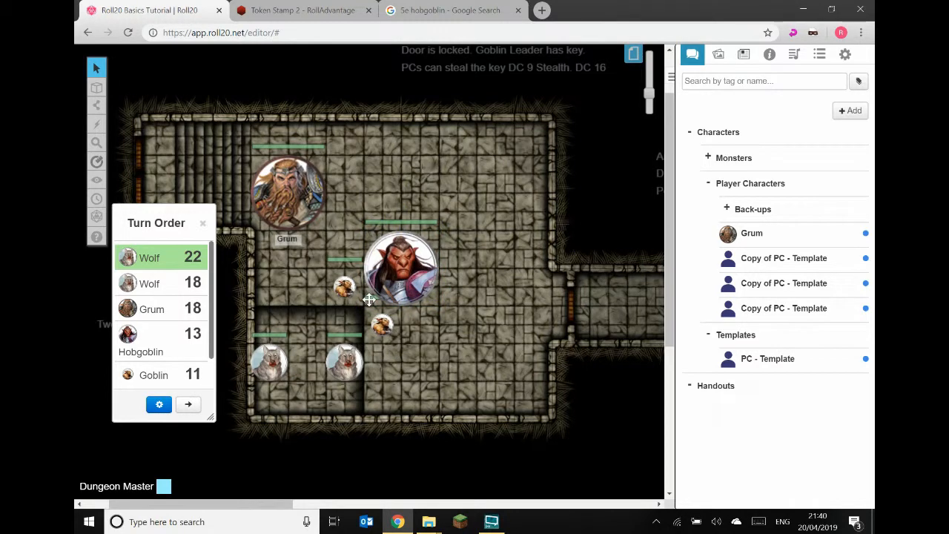
pyautogui.click(370, 299)
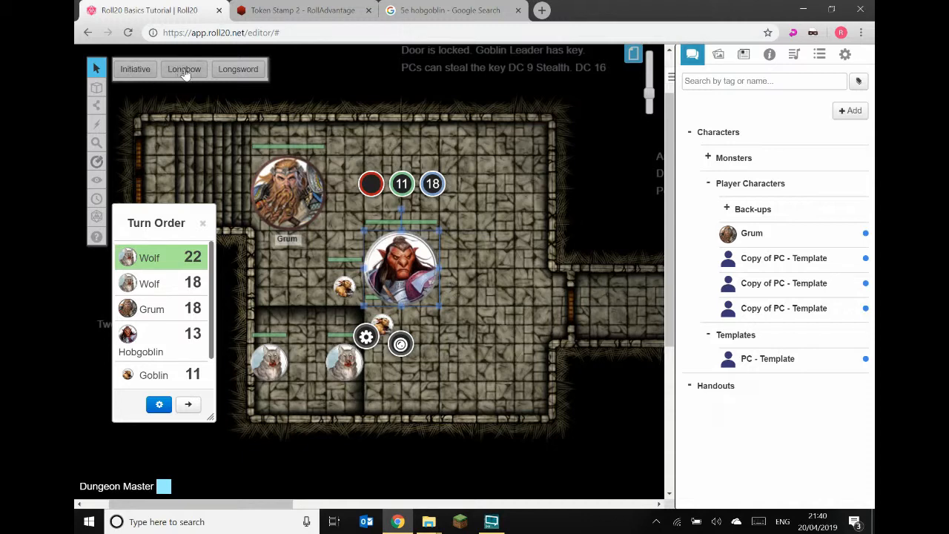
pyautogui.click(271, 248)
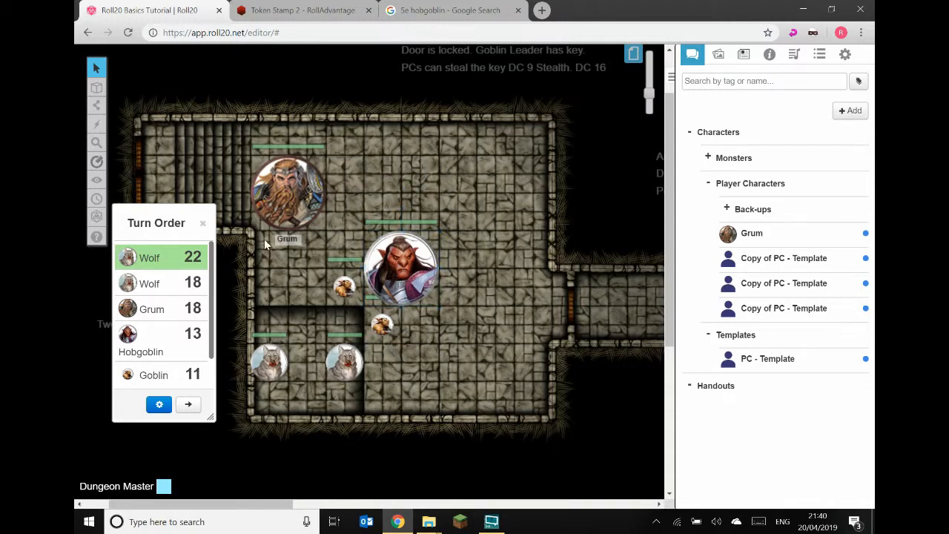
# Clear all turns from the turn order, and close its settings and the tracker.
pyautogui.moveTo(159, 223); pyautogui.dragTo(164, 114)
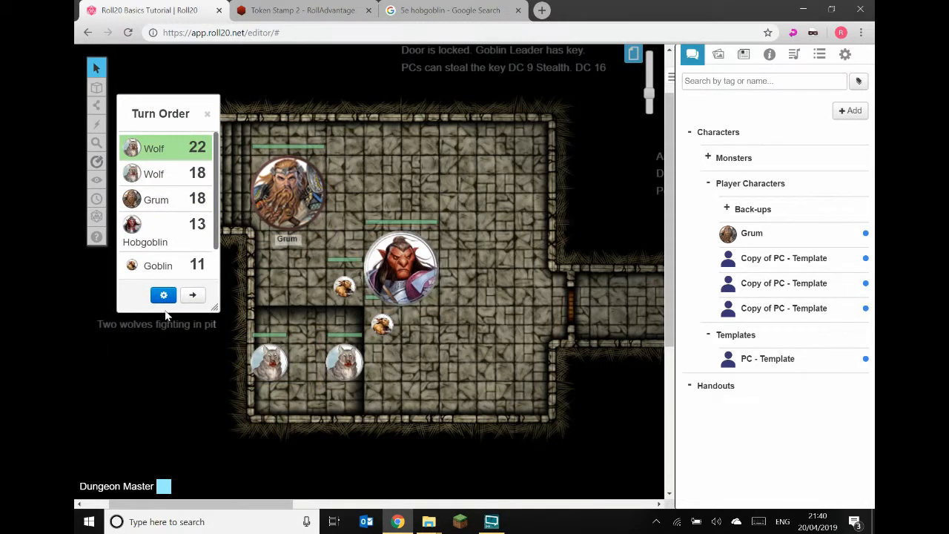
pyautogui.click(163, 295)
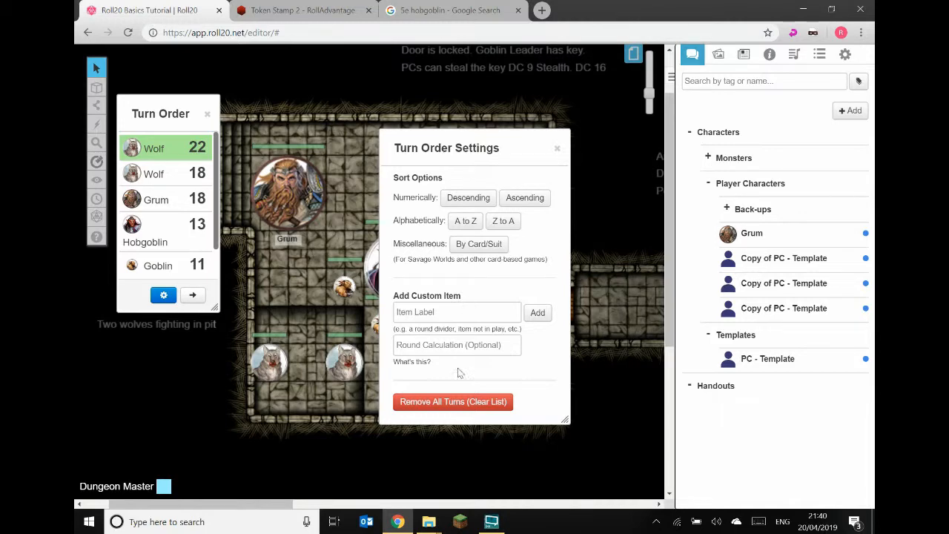
pyautogui.click(453, 401)
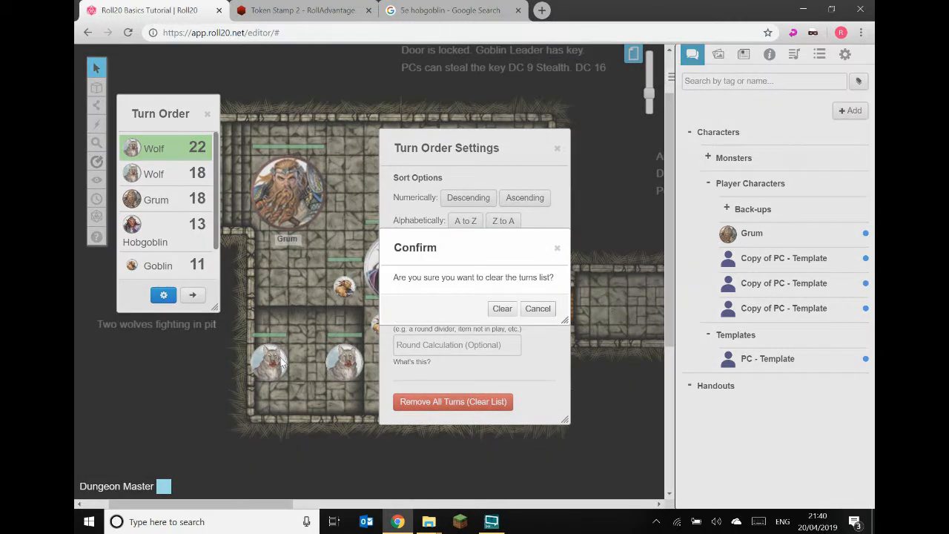
pyautogui.click(504, 310)
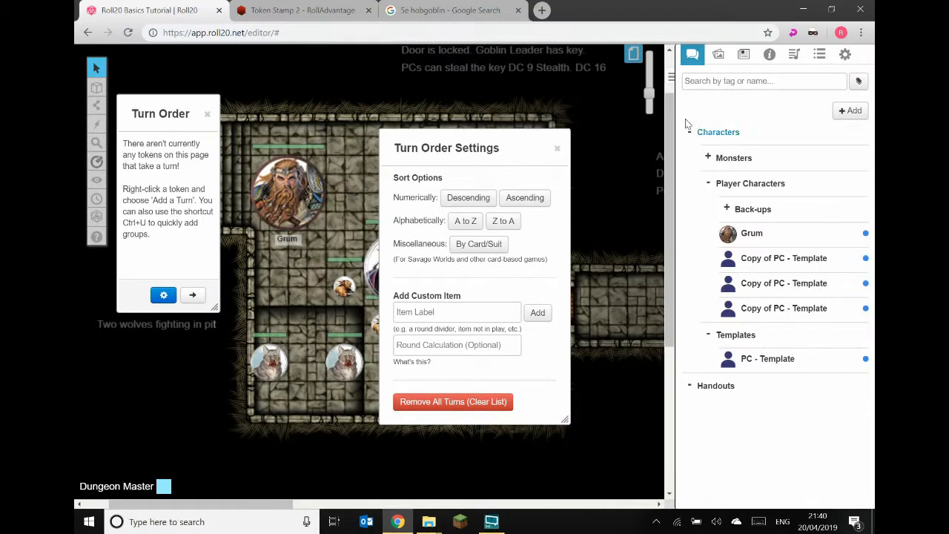
pyautogui.click(558, 149)
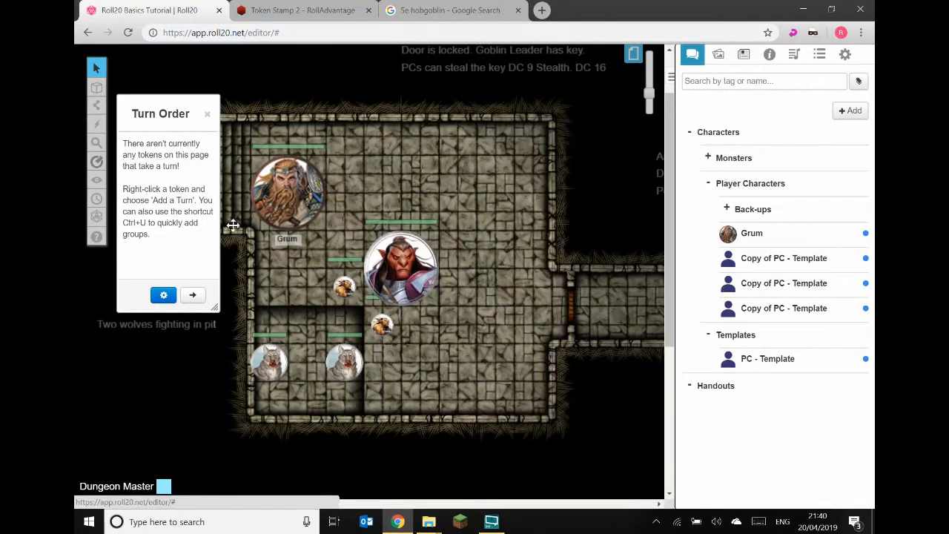
pyautogui.click(209, 115)
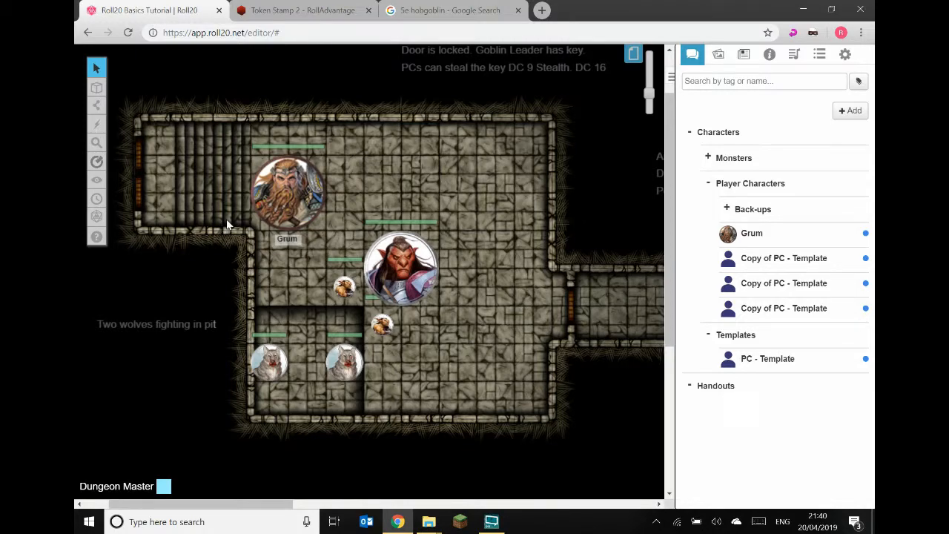
# Examine the dungeon's other rooms and return to the room with the wolf pit.
pyautogui.scroll(-1, 288, 295)
pyautogui.moveTo(232, 504); pyautogui.dragTo(430, 504)
pyautogui.scroll(-4, 422, 393)
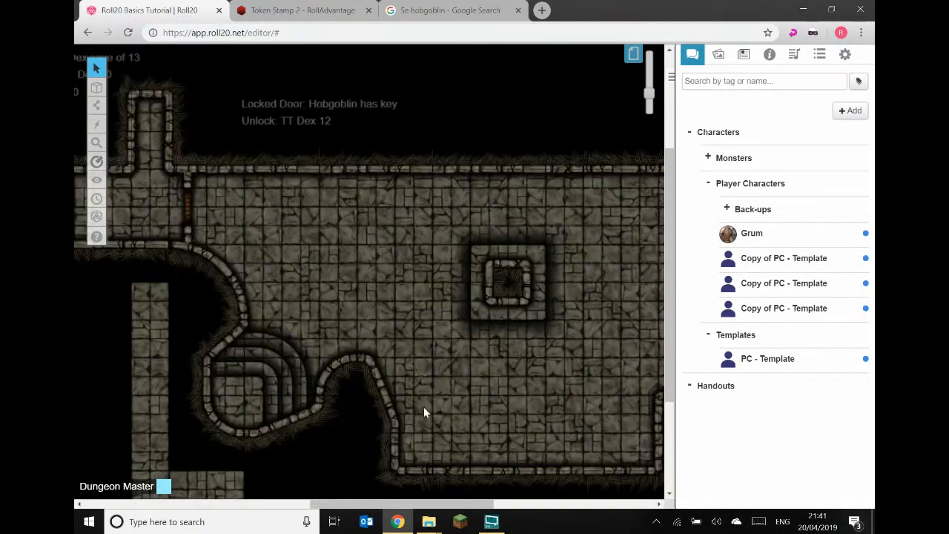
pyautogui.scroll(8, 424, 409)
pyautogui.moveTo(268, 491); pyautogui.dragTo(227, 485)
pyautogui.scroll(-2, 317, 334)
pyautogui.moveTo(301, 506); pyautogui.dragTo(272, 504)
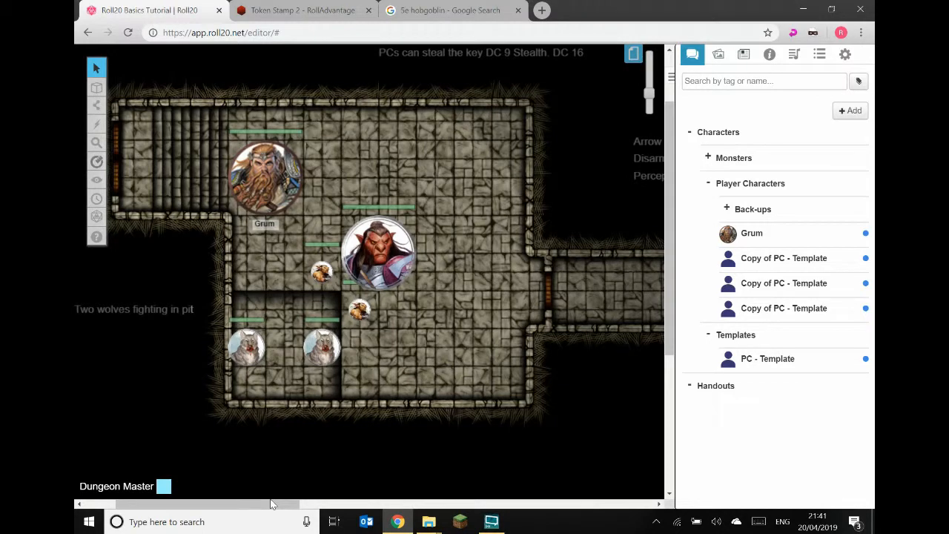